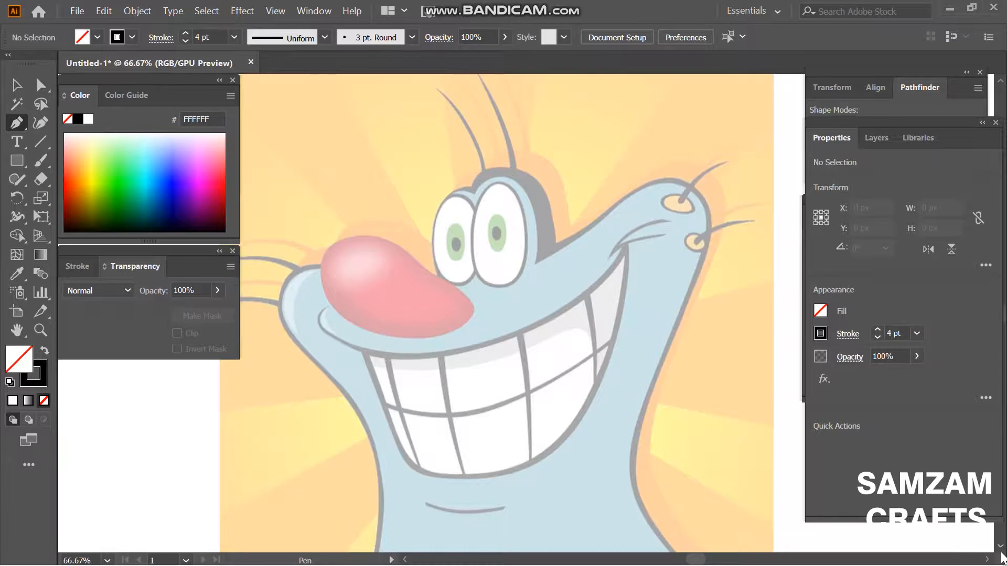
# Start the body outline with the Pen tool, tracing the lower edge, the right side of the neck, and around the raised right cheek.
pyautogui.click(369, 457)
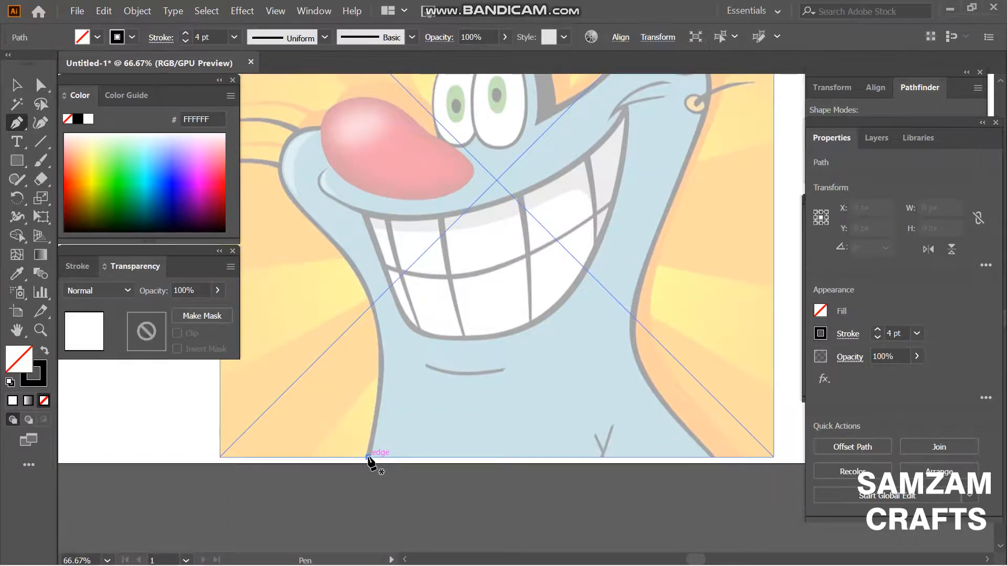
pyautogui.click(714, 457)
pyautogui.moveTo(632, 325); pyautogui.dragTo(637, 269)
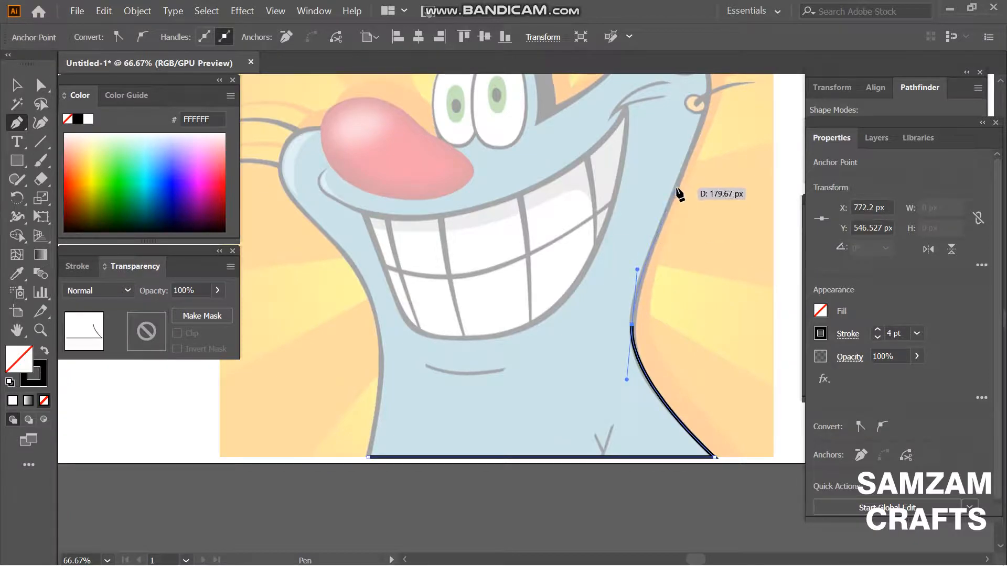
pyautogui.click(676, 187)
pyautogui.scroll(4, 676, 210)
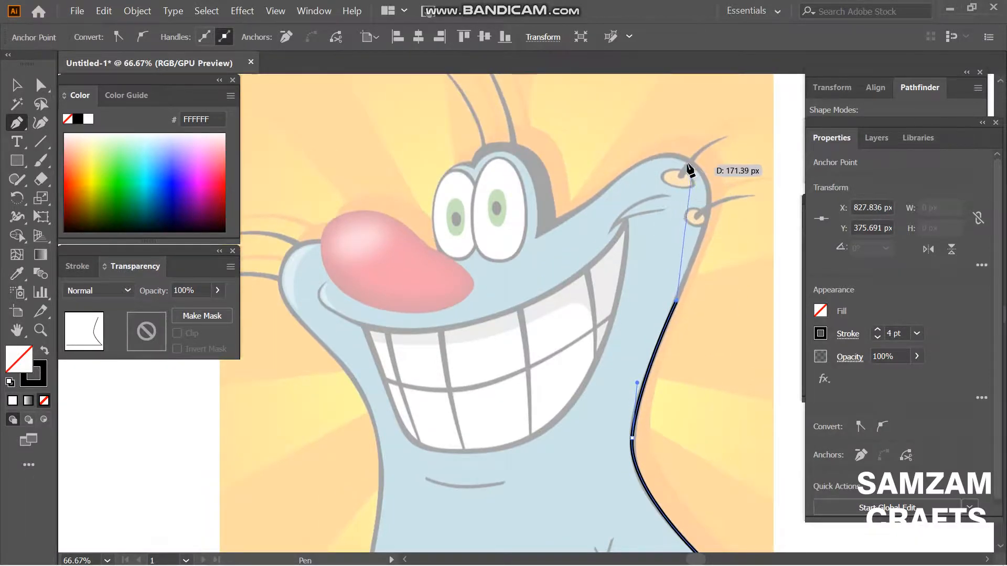
pyautogui.moveTo(673, 156); pyautogui.dragTo(595, 146)
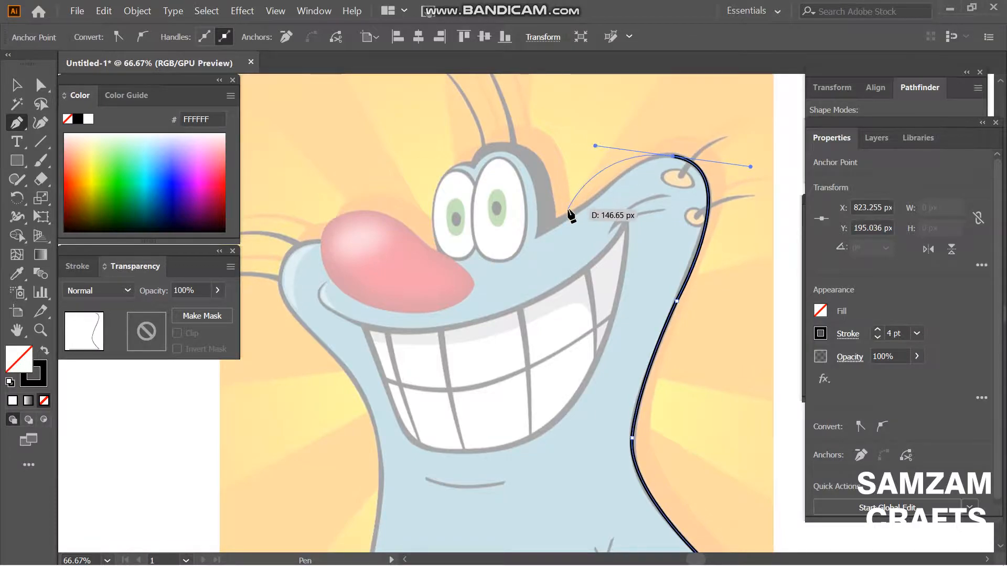
pyautogui.click(673, 156)
# Continue the outline from the right cheek down to the notch beside the eyes, and refine that segment's anchor points.
pyautogui.moveTo(603, 192); pyautogui.dragTo(562, 237)
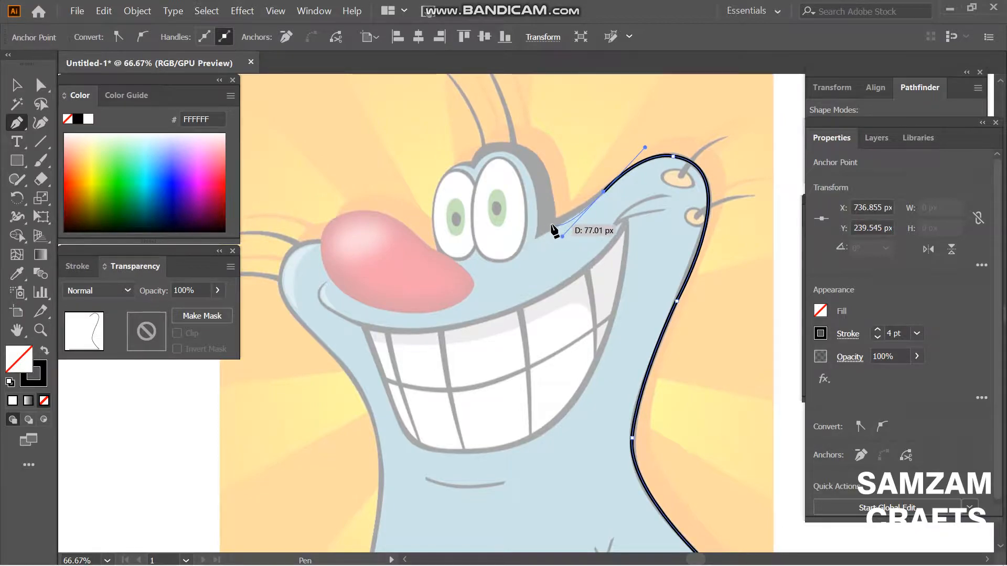
pyautogui.click(603, 192)
pyautogui.click(556, 219)
pyautogui.moveTo(555, 218); pyautogui.dragTo(551, 221)
pyautogui.press('a')
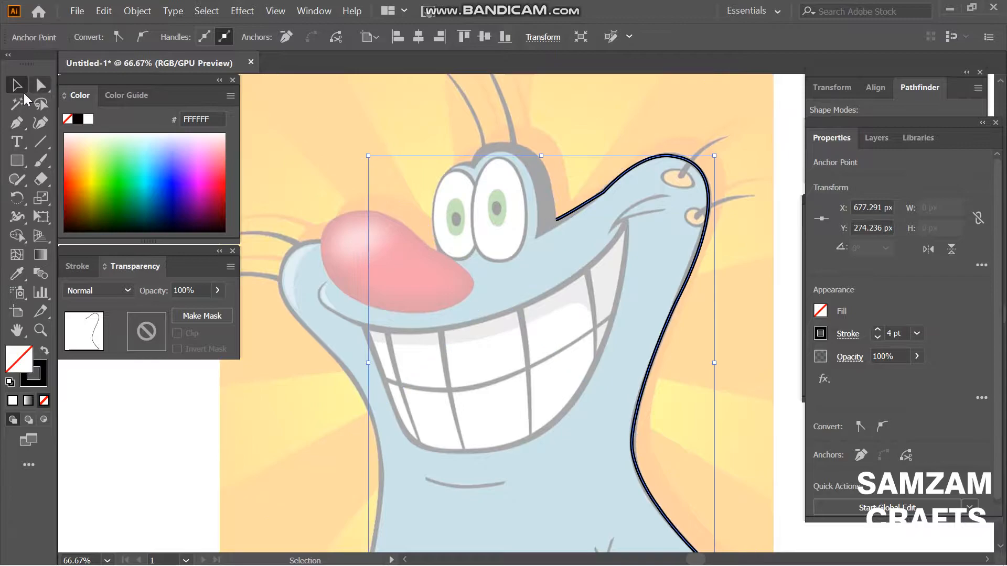
pyautogui.click(603, 192)
pyautogui.moveTo(597, 185); pyautogui.dragTo(471, 75)
pyautogui.press('p')
pyautogui.click(557, 220)
# Trace the outline from the notch over the top of the head to the dip between the two eyes.
pyautogui.moveTo(524, 146); pyautogui.dragTo(490, 146)
pyautogui.hotkey('ctrl', '+')
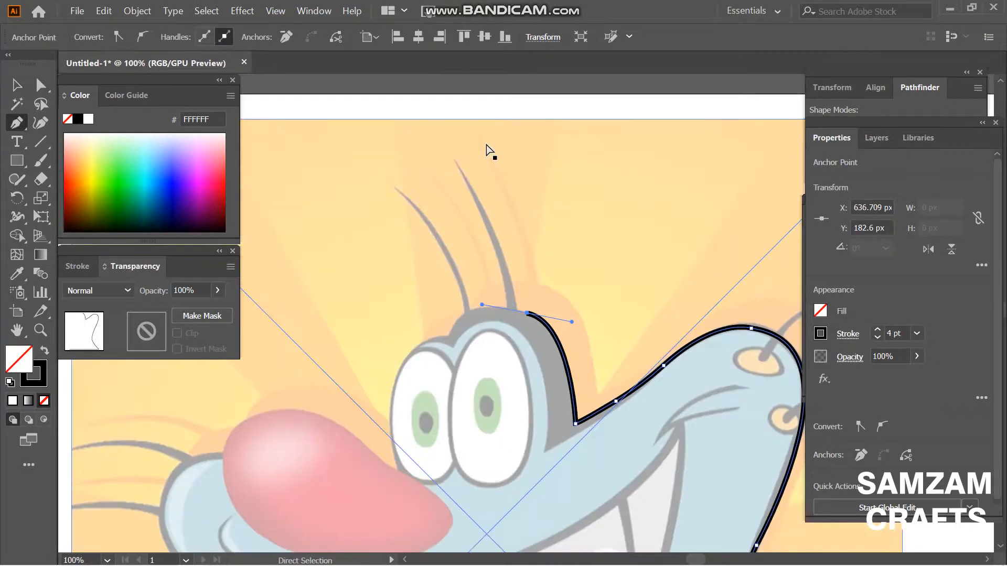
pyautogui.hotkey('ctrl', '+')
pyautogui.moveTo(412, 311)
pyautogui.mouseDown()
pyautogui.moveTo(350, 331)
pyautogui.moveTo(362, 333)
pyautogui.moveTo(354, 411)
pyautogui.mouseUp()
pyautogui.hotkey('ctrl', '-')
pyautogui.hotkey('ctrl', '-')
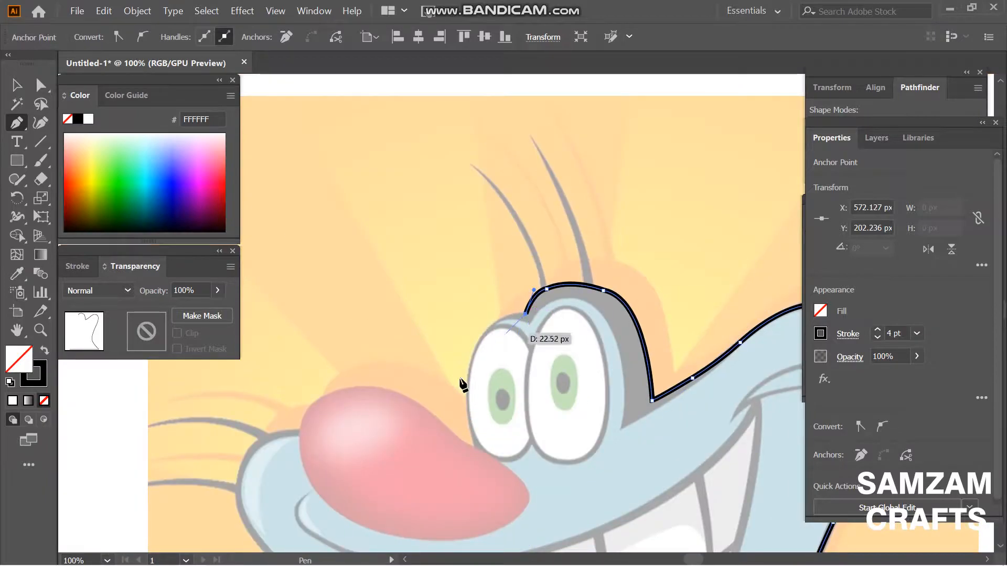
# Trace the outer edge of the left eye down to where it meets the nose.
pyautogui.moveTo(469, 374); pyautogui.dragTo(452, 447)
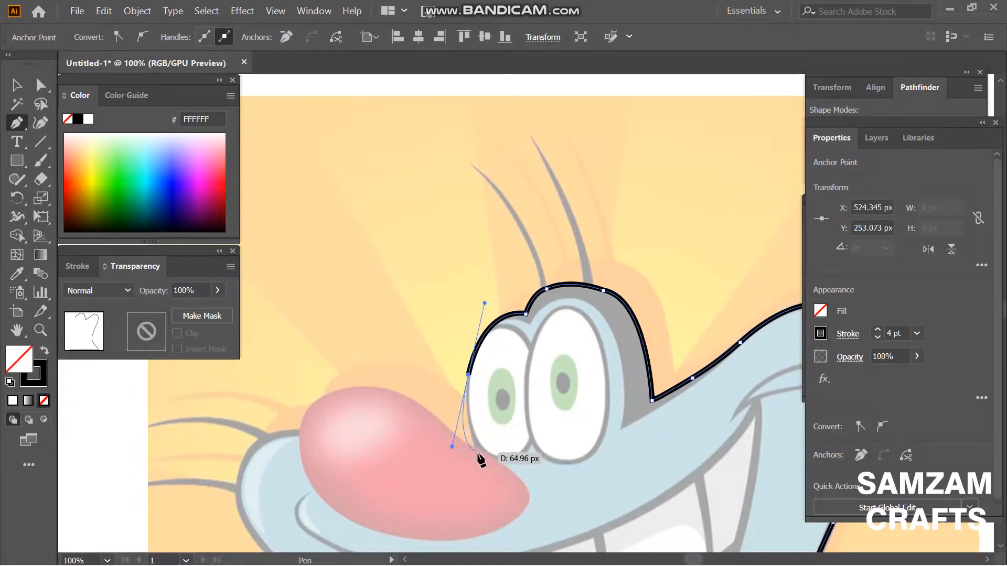
pyautogui.click(469, 374)
pyautogui.click(478, 447)
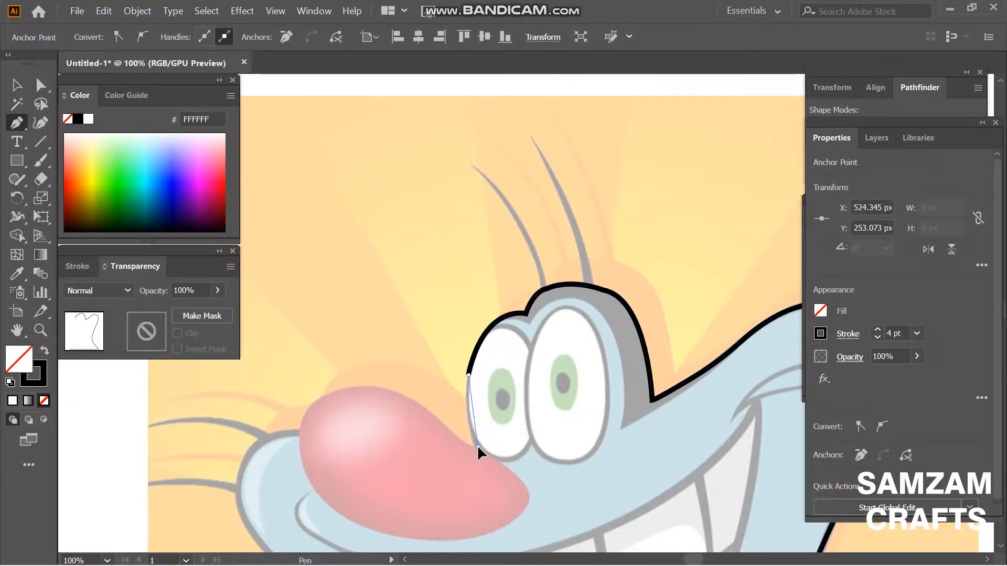
pyautogui.moveTo(498, 467); pyautogui.dragTo(496, 468)
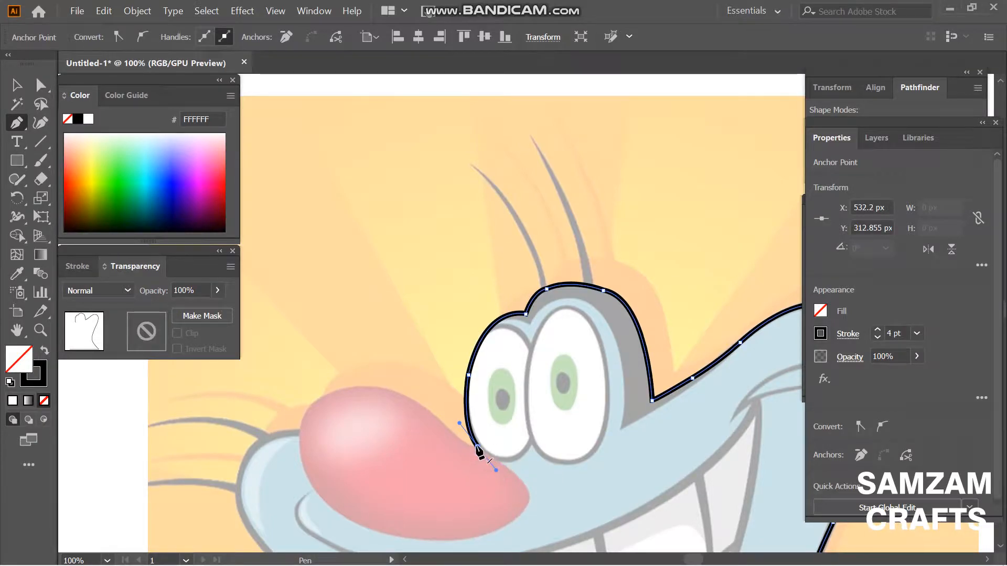
# Trace the upper edge of the nose from the left eye over its rounded top.
pyautogui.scroll(5, 430, 414)
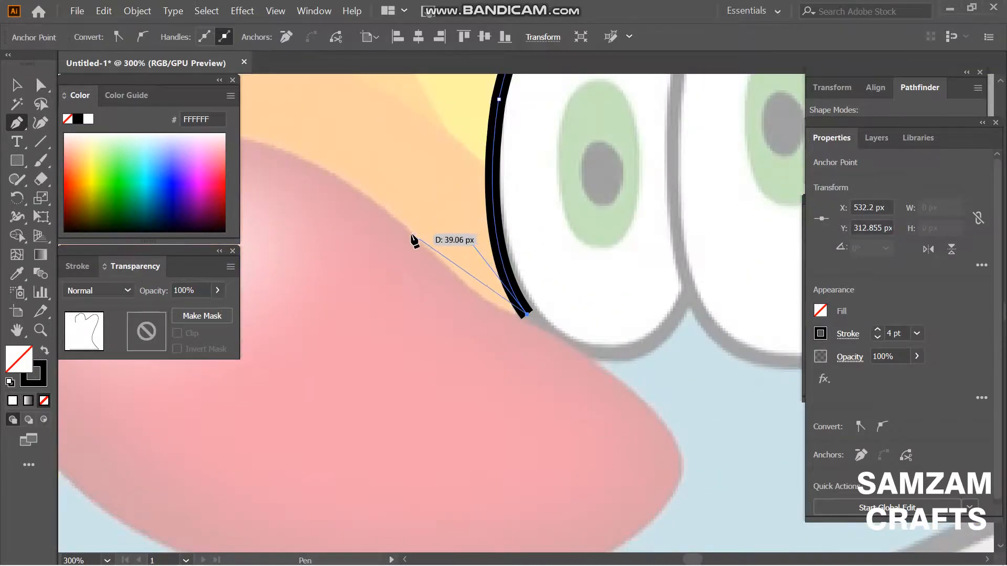
pyautogui.moveTo(411, 233); pyautogui.dragTo(319, 147)
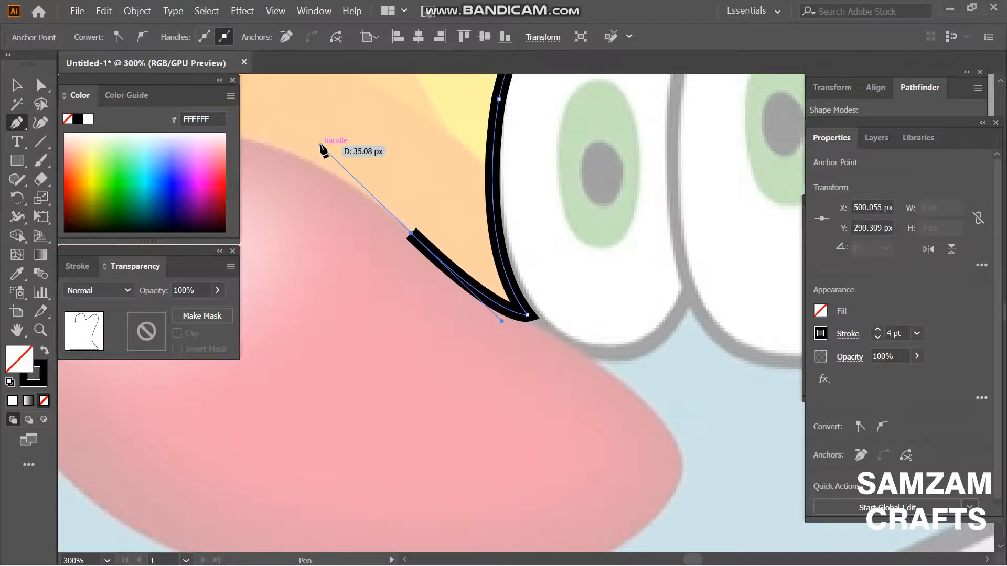
pyautogui.hotkey('ctrl', '-')
pyautogui.hotkey('ctrl', '-')
pyautogui.moveTo(433, 265); pyautogui.dragTo(329, 462)
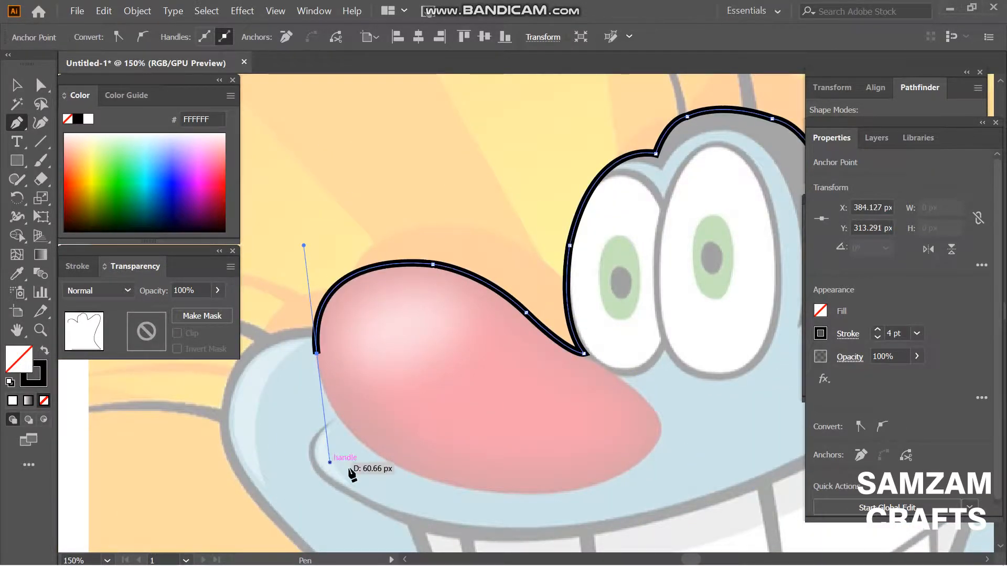
pyautogui.click(441, 484)
pyautogui.moveTo(616, 475); pyautogui.dragTo(687, 442)
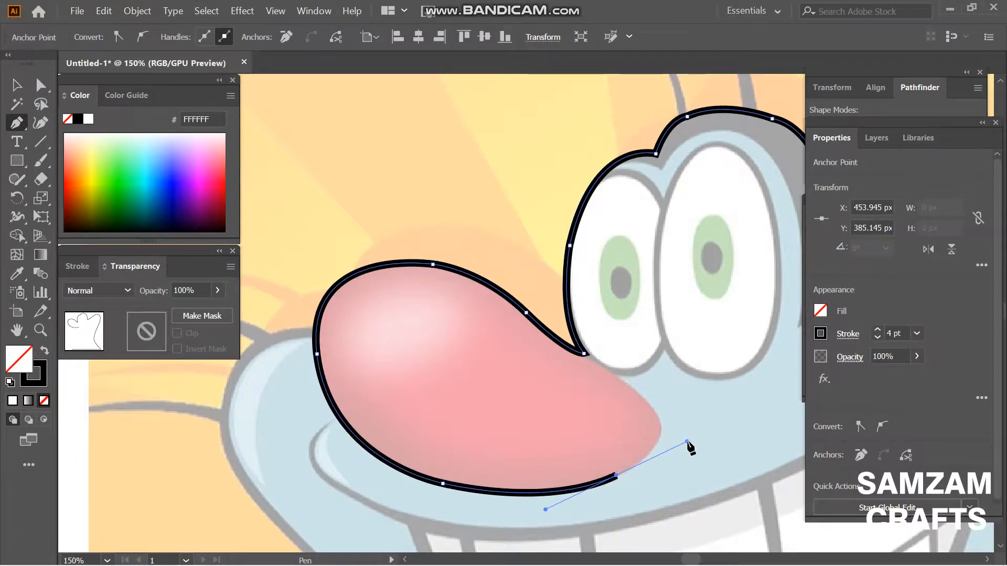
pyautogui.click(650, 407)
pyautogui.hotkey('ctrl', 'z')
pyautogui.hotkey('ctrl', 'z')
pyautogui.hotkey('ctrl', 'z')
pyautogui.hotkey('ctrl', 'z')
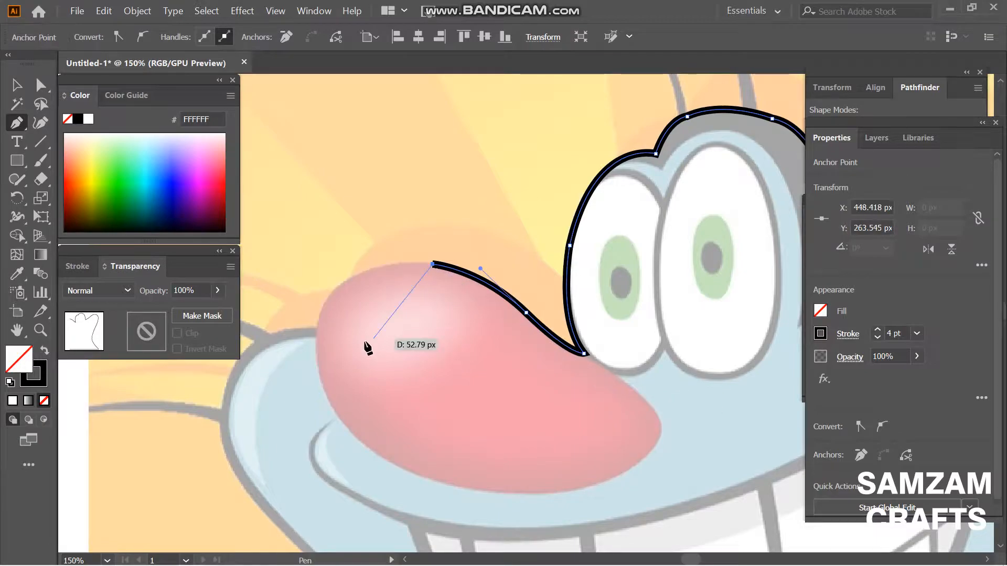
# Trace from the nose's rounded end to the left cheek, and curve the outline around the cheek.
pyautogui.moveTo(317, 328)
pyautogui.mouseDown()
pyautogui.moveTo(285, 407)
pyautogui.moveTo(300, 411)
pyautogui.mouseUp()
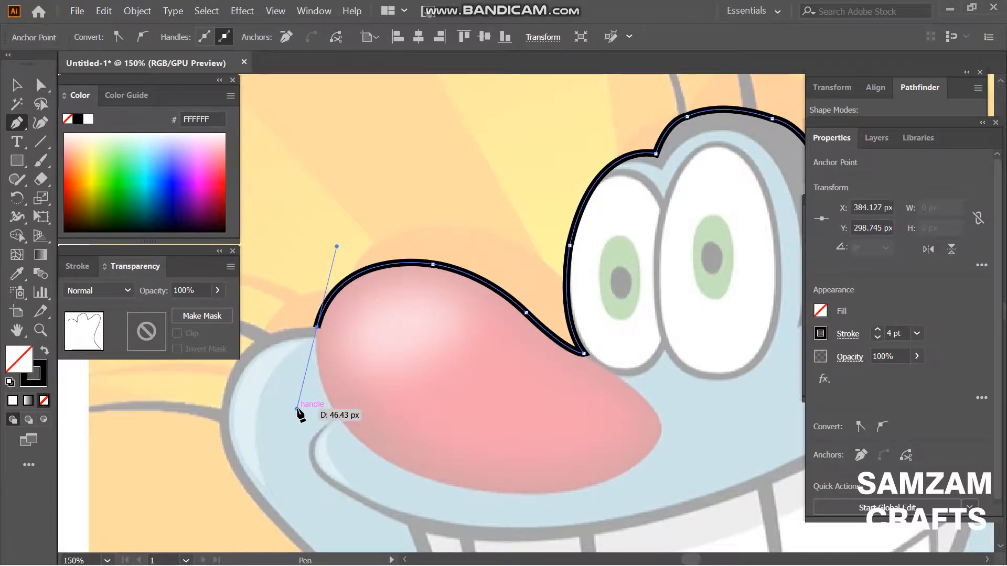
pyautogui.hotkey('ctrl', '-')
pyautogui.moveTo(464, 377); pyautogui.dragTo(465, 376)
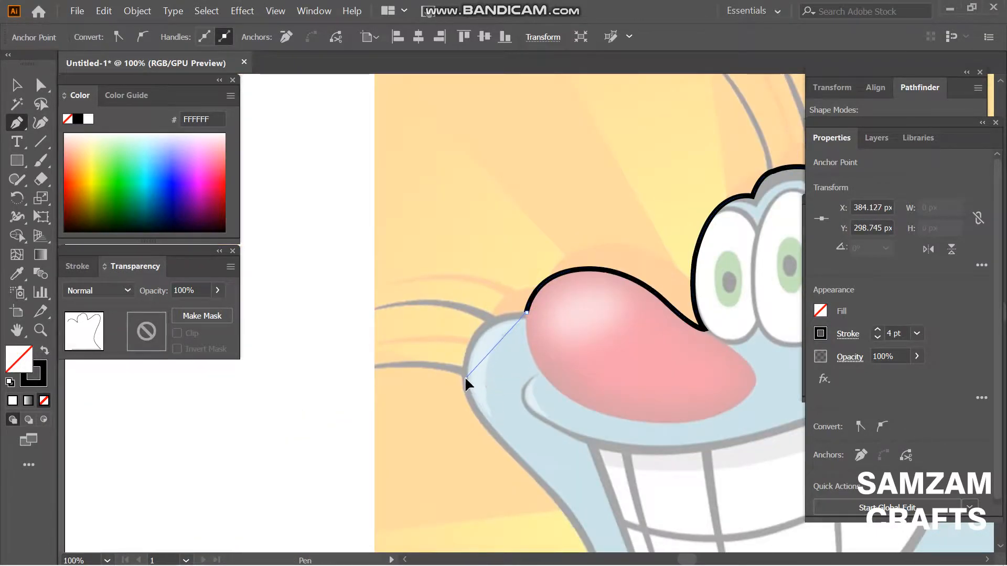
pyautogui.moveTo(472, 452); pyautogui.dragTo(473, 443)
pyautogui.press('v')
pyautogui.press('p')
pyautogui.moveTo(504, 444); pyautogui.dragTo(524, 460)
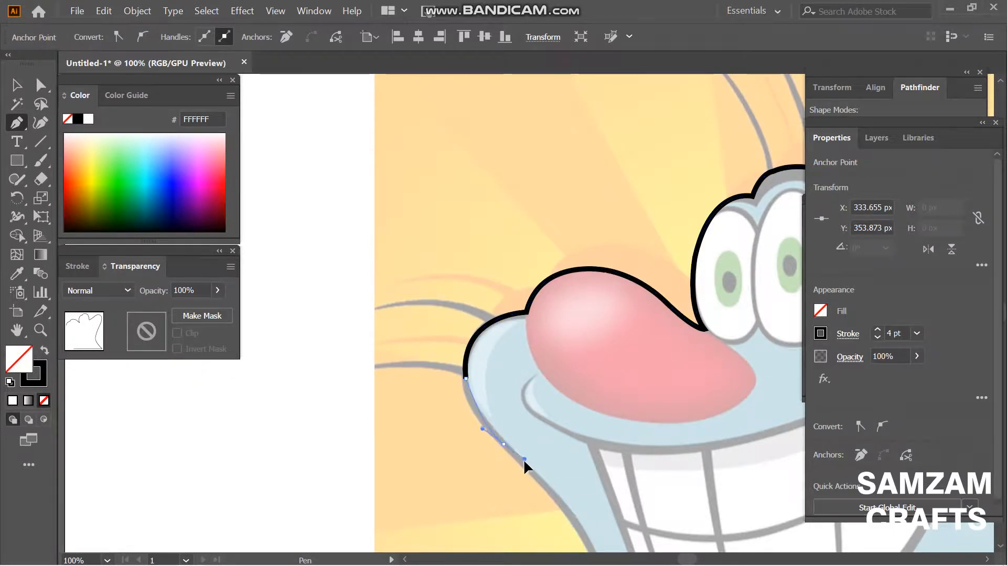
# Trace the left side of the neck down to the lower edge and close the body outline at its starting point.
pyautogui.moveTo(571, 517)
pyautogui.mouseDown()
pyautogui.moveTo(567, 504)
pyautogui.moveTo(595, 527)
pyautogui.moveTo(573, 516)
pyautogui.moveTo(993, 513)
pyautogui.mouseUp()
pyautogui.scroll(-5, 616, 330)
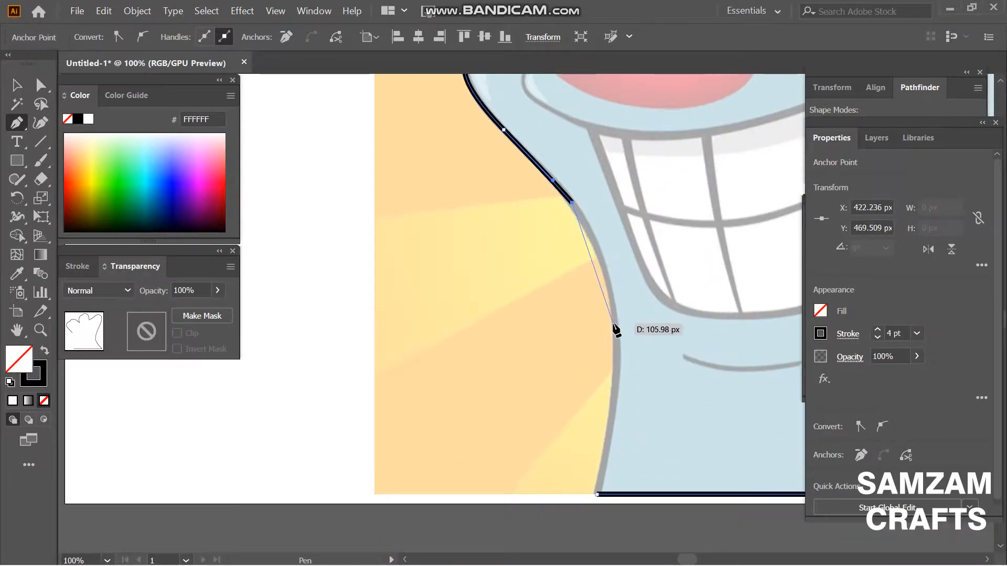
pyautogui.moveTo(615, 324); pyautogui.dragTo(615, 381)
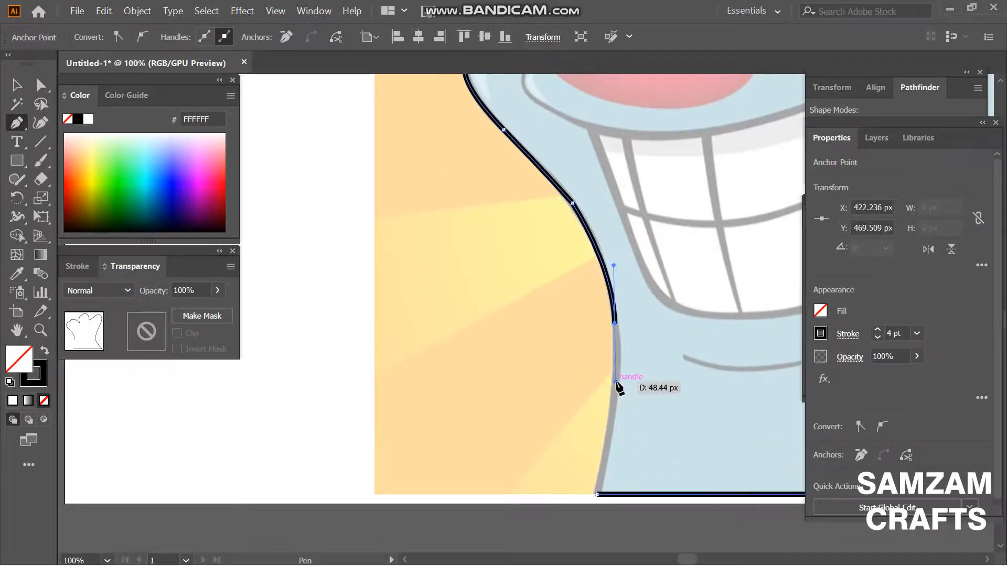
pyautogui.click(597, 494)
pyautogui.press('v')
pyautogui.hotkey('ctrl', '-')
pyautogui.hotkey('ctrl', '-')
pyautogui.hotkey('ctrl', '-')
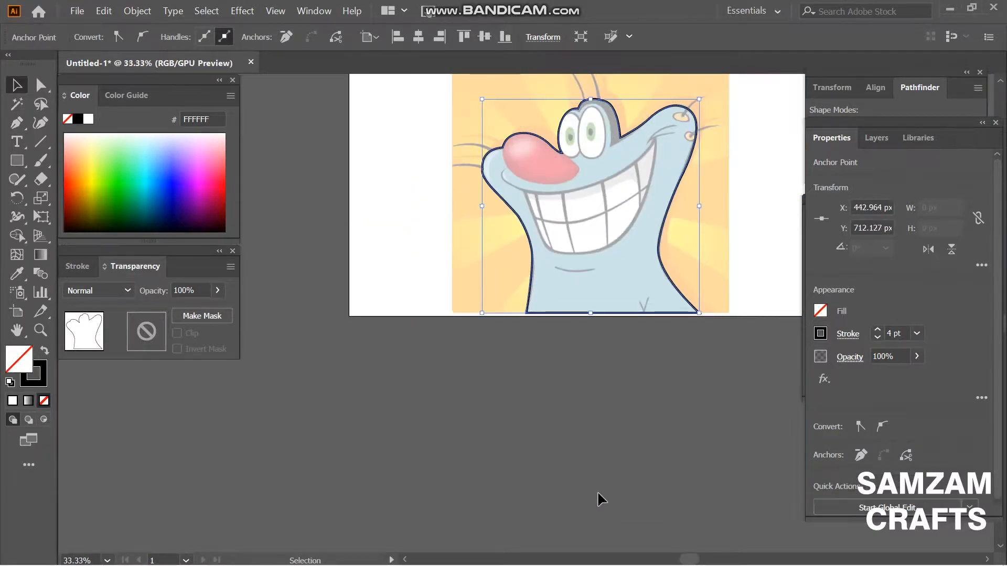
pyautogui.scroll(4, 577, 314)
# Try a white fill on the body outline, restore it to no fill, and deselect it.
pyautogui.click(13, 400)
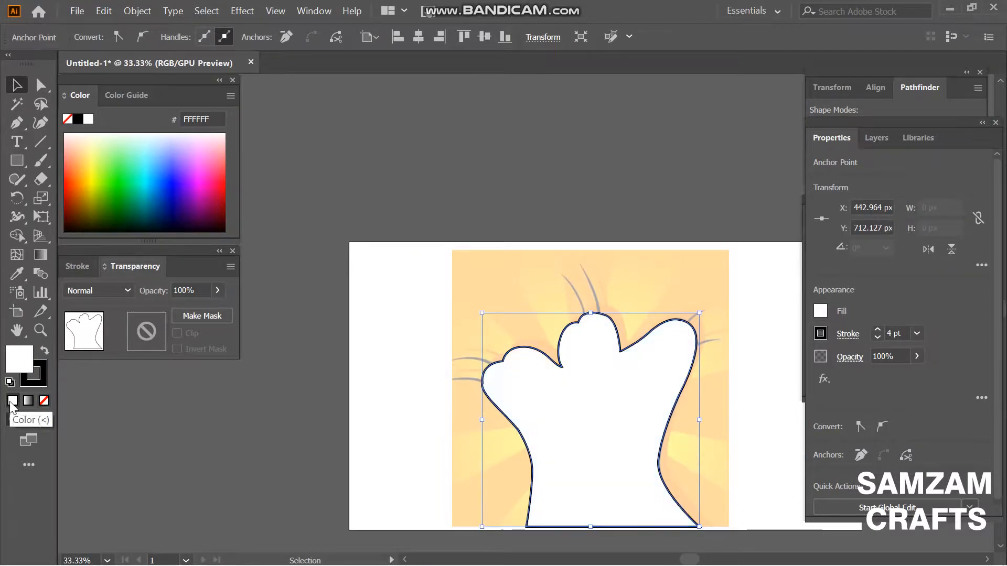
pyautogui.click(44, 401)
pyautogui.hscroll(3, 766, 457)
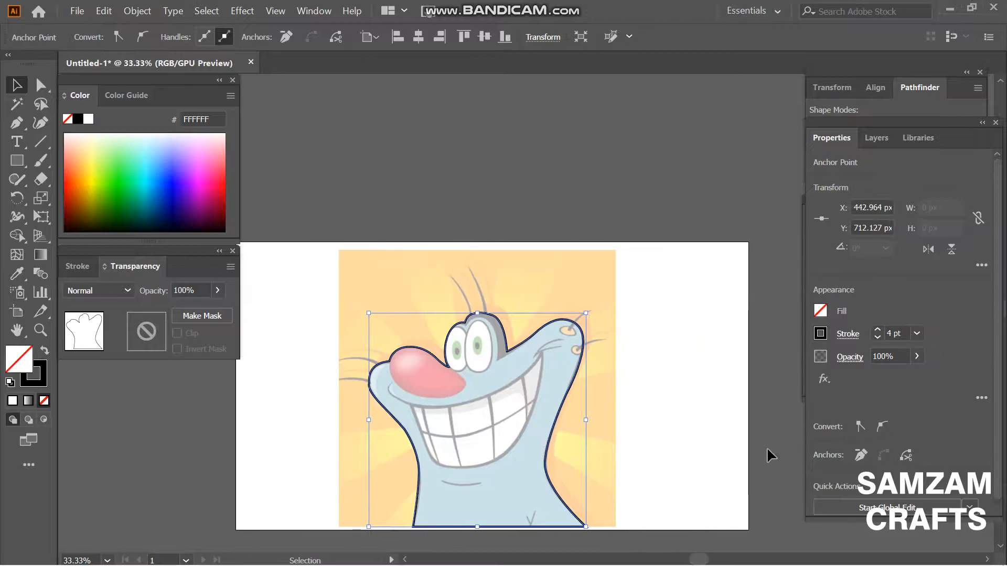
pyautogui.click(766, 457)
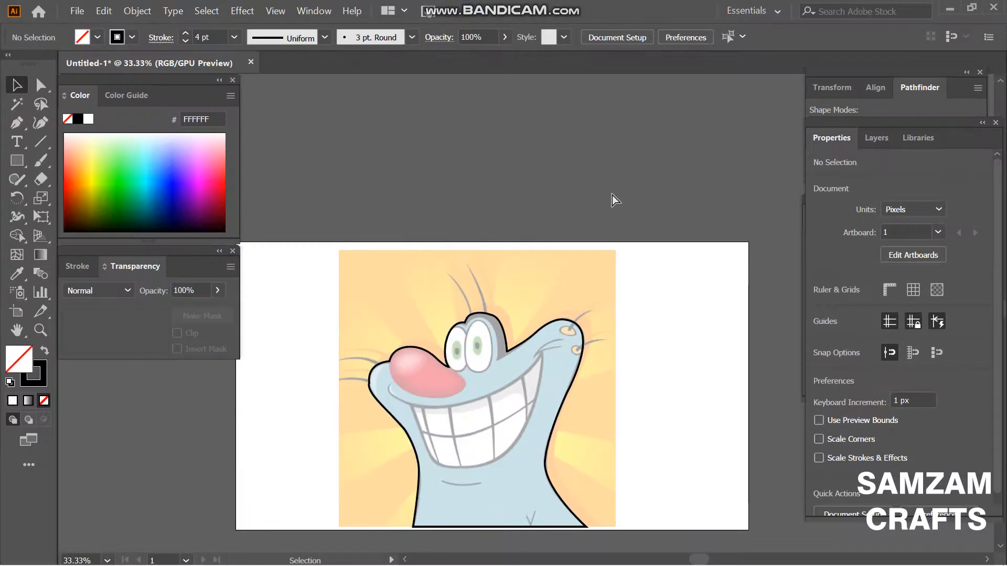
# Draw a closed path along the inner edge of the grey head shadow, extending beyond the body outline above the eyes.
pyautogui.hotkey('ctrl', '1')
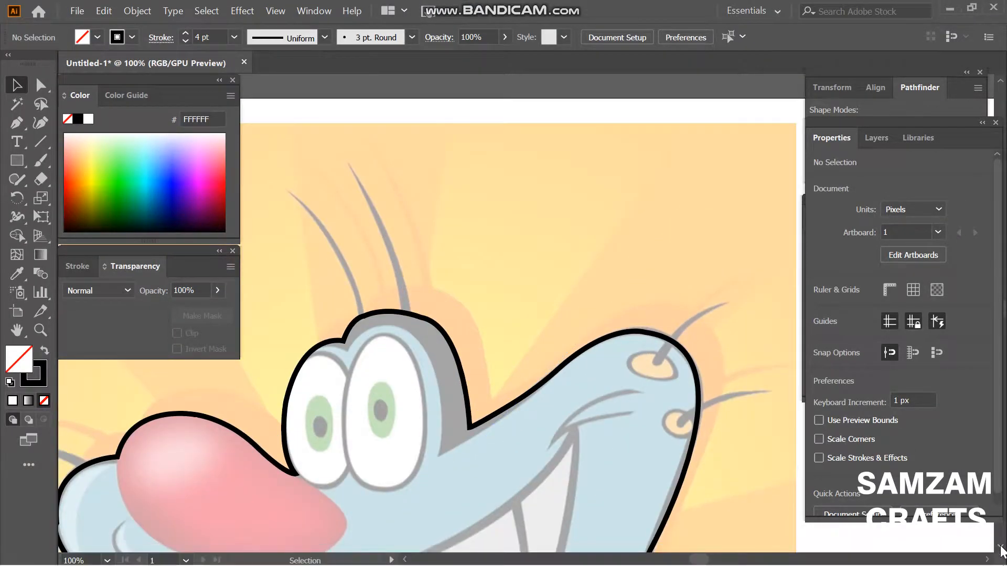
pyautogui.press('p')
pyautogui.moveTo(302, 272); pyautogui.dragTo(348, 292)
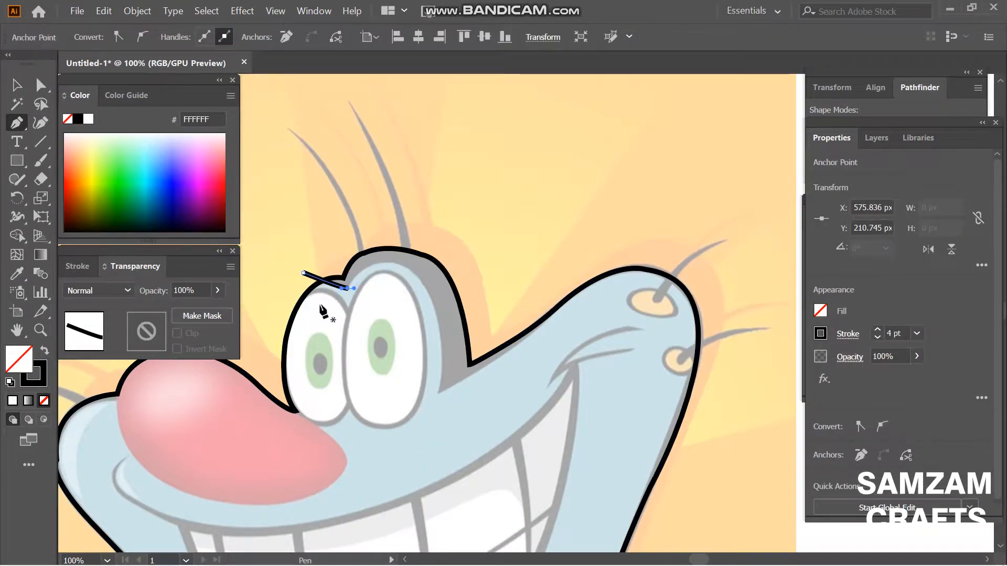
pyautogui.moveTo(415, 268); pyautogui.dragTo(420, 270)
pyautogui.moveTo(441, 341); pyautogui.dragTo(444, 377)
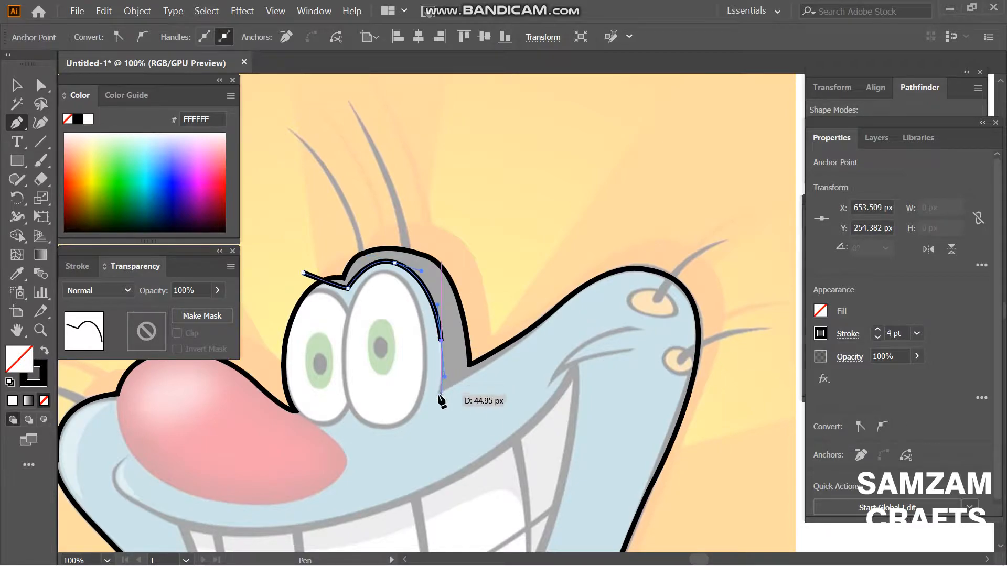
pyautogui.click(438, 395)
pyautogui.moveTo(547, 317); pyautogui.dragTo(555, 296)
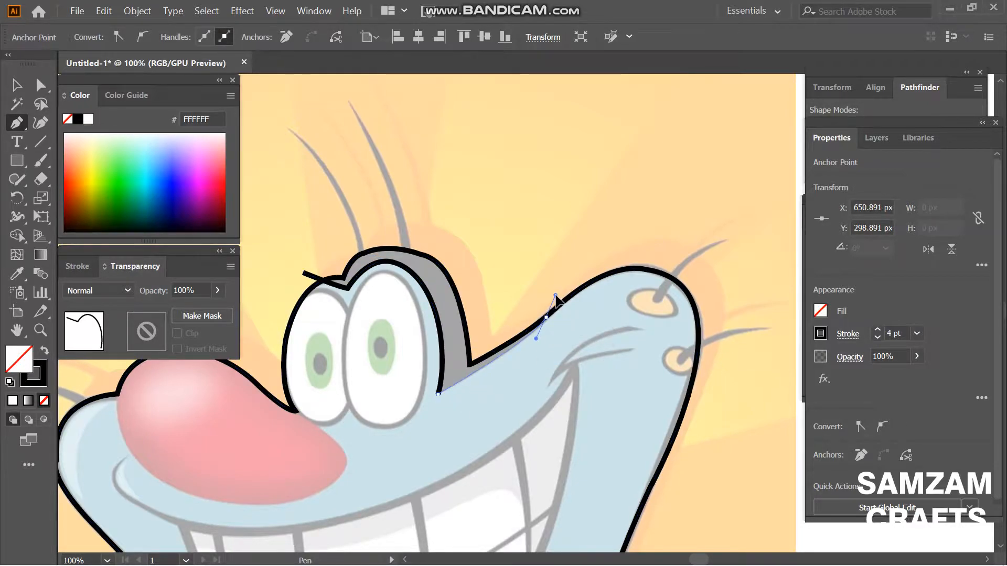
pyautogui.click(487, 154)
pyautogui.click(304, 273)
pyautogui.press('v')
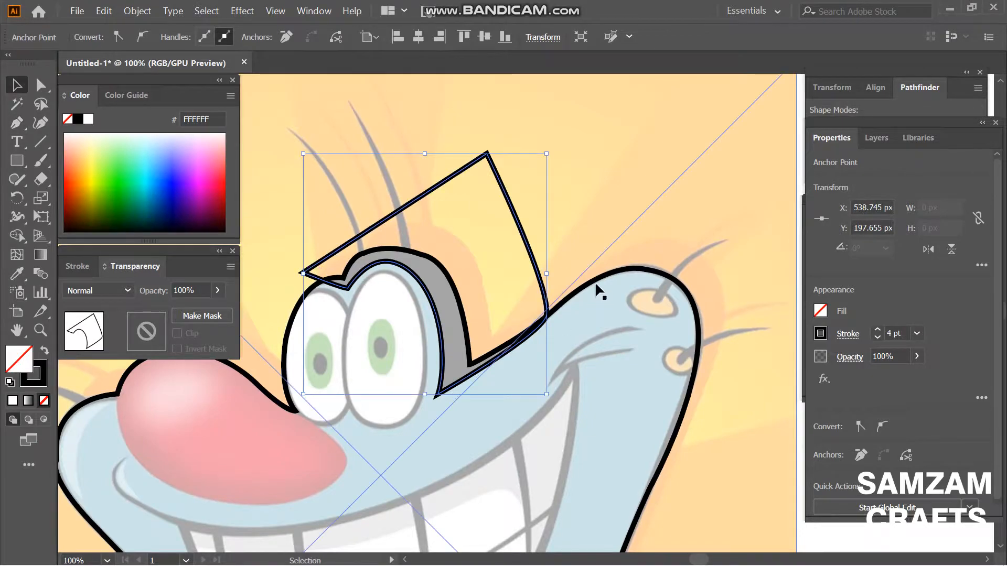
# Fill the new shape white and trim away its part outside the body outline with the Shape Builder tool.
pyautogui.click(13, 401)
pyautogui.keyDown('shift'); pyautogui.click(596, 288); pyautogui.keyUp('shift')
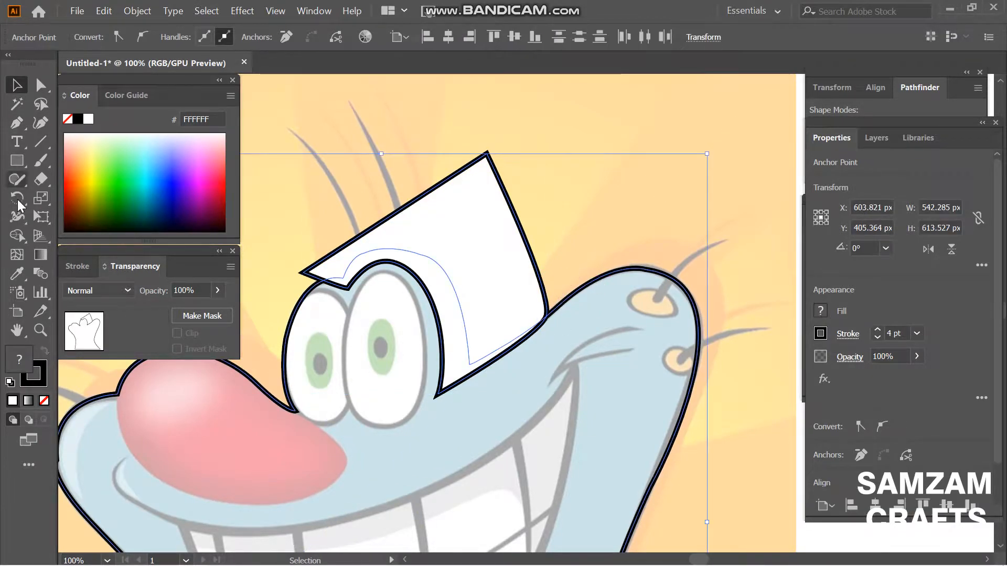
pyautogui.hotkey('shift', 'm')
pyautogui.keyDown('alt'); pyautogui.click(478, 222); pyautogui.keyUp('alt')
pyautogui.press('v')
pyautogui.click(494, 228)
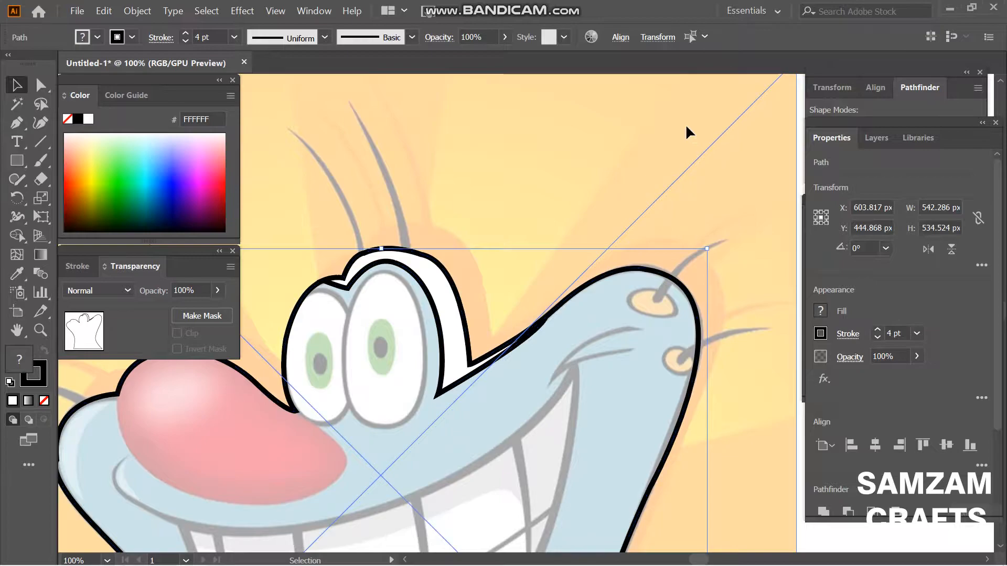
# Try a black fill on the head shadow shape, set it back to no fill, and deselect it.
pyautogui.click(465, 333)
pyautogui.click(77, 120)
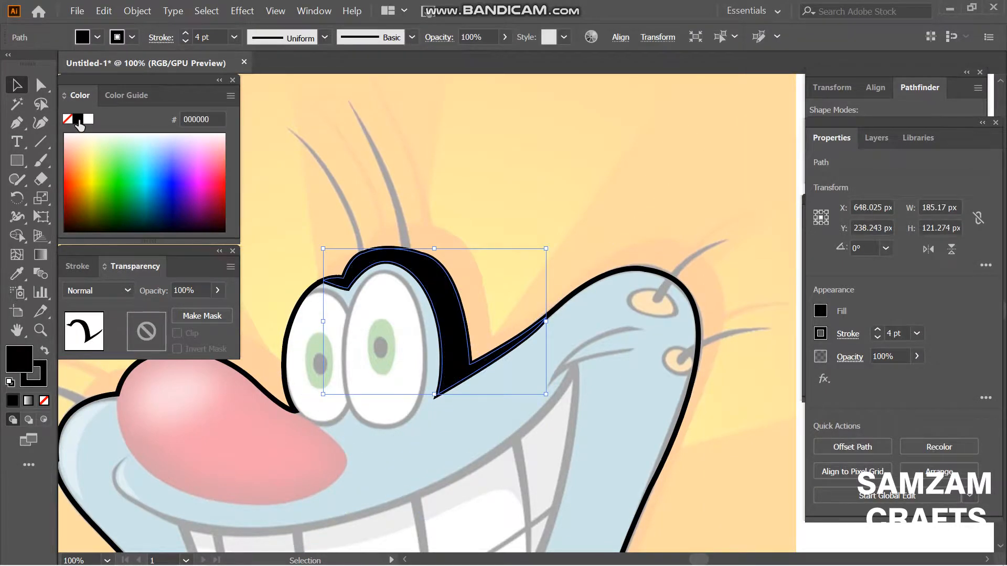
pyautogui.click(45, 401)
pyautogui.hotkey('ctrl', '-')
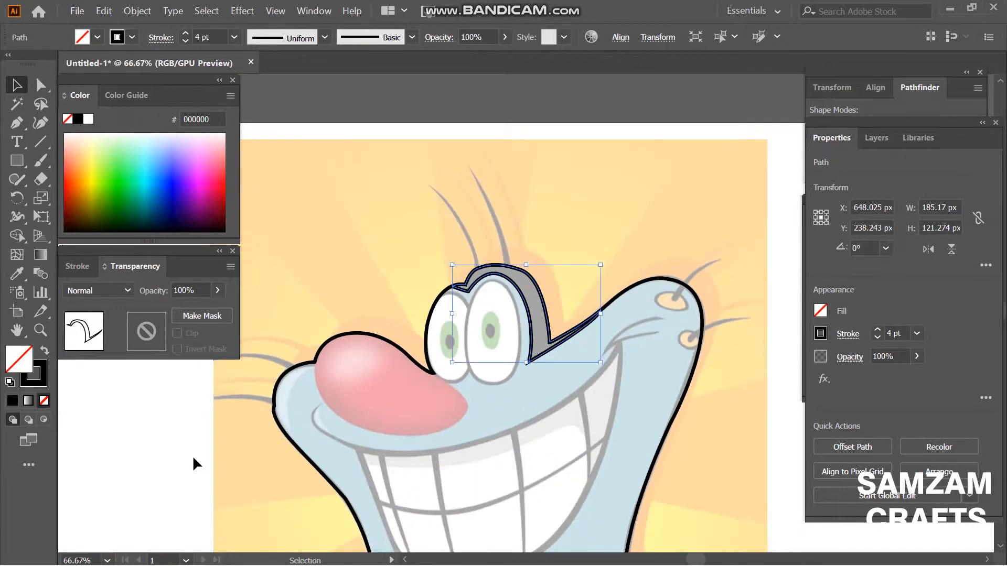
pyautogui.click(194, 456)
pyautogui.click(399, 554)
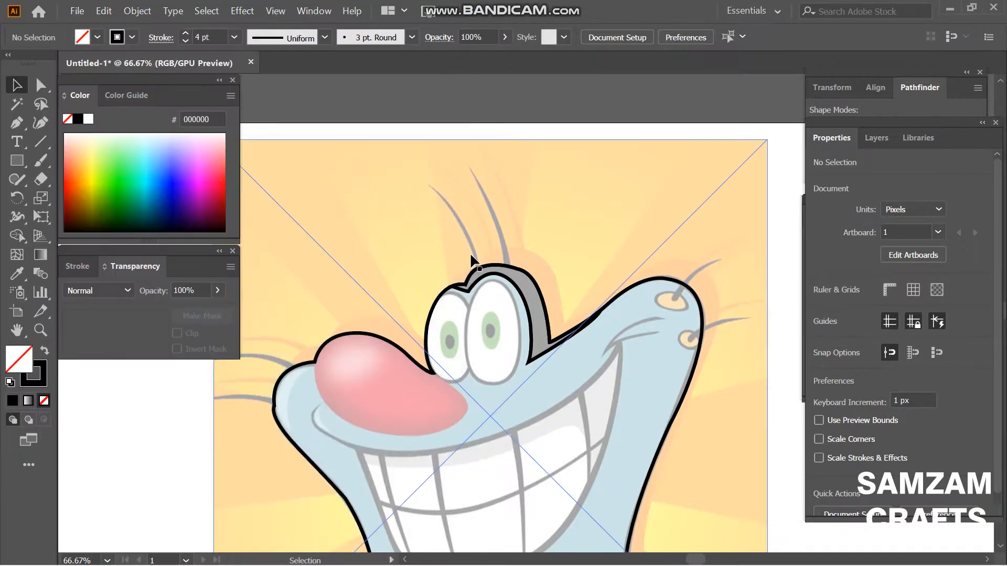
# Start a Pen path just outside the body outline beside the nose and trace the nose's left and bottom edges.
pyautogui.press('p')
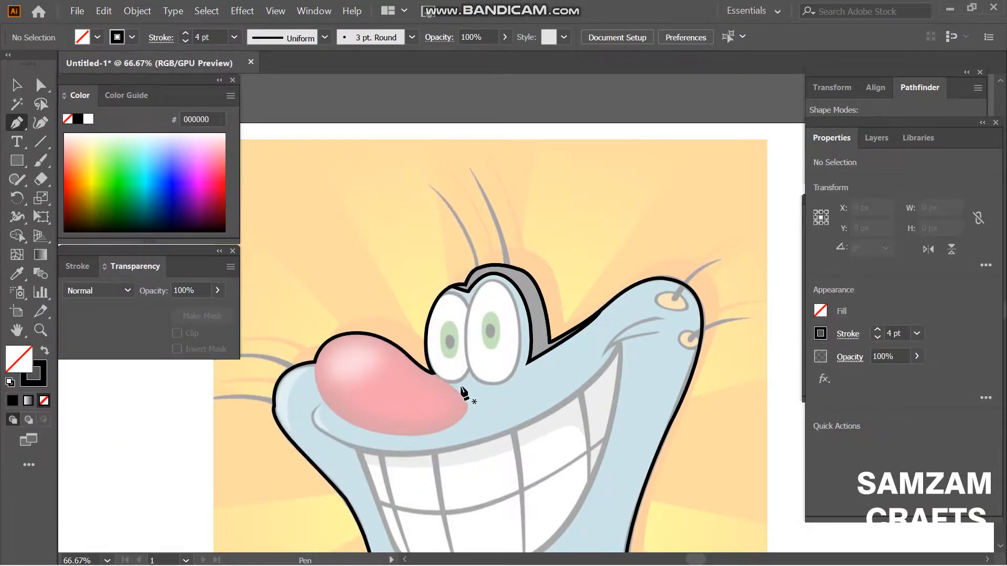
pyautogui.click(307, 336)
pyautogui.moveTo(373, 420); pyautogui.dragTo(382, 430)
pyautogui.hotkey('ctrl', 'z')
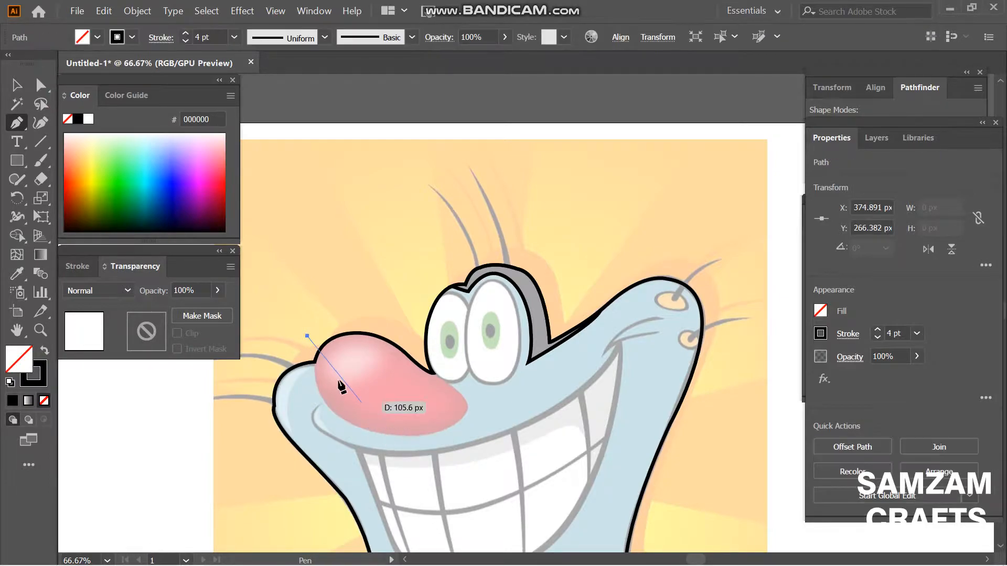
pyautogui.click(315, 362)
pyautogui.moveTo(372, 435); pyautogui.dragTo(372, 435)
pyautogui.moveTo(438, 431); pyautogui.dragTo(438, 429)
pyautogui.hotkey('ctrl', '=')
pyautogui.hotkey('ctrl', '=')
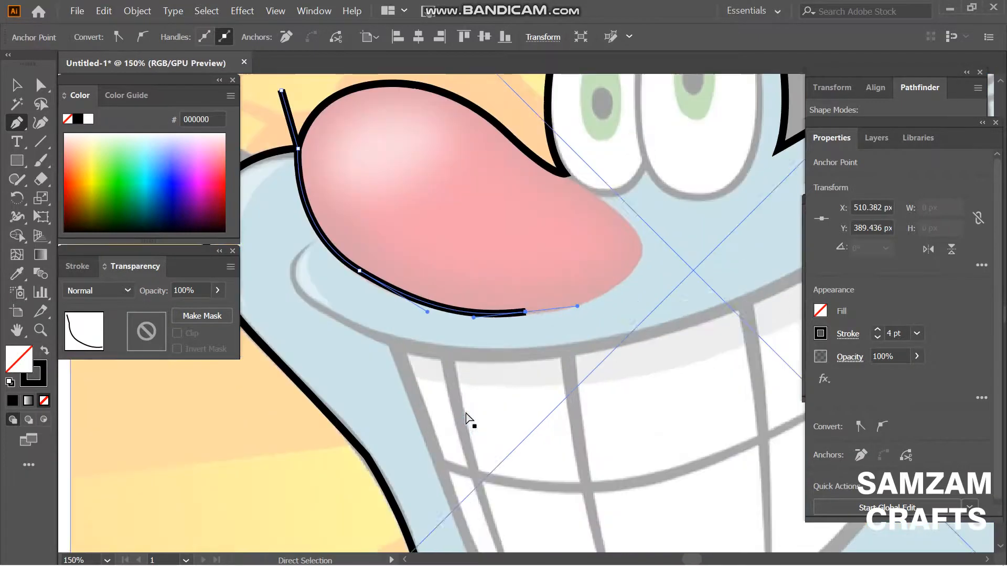
# Trace around the nose's right tip and close the path with straight segments outside the body outline above the nose.
pyautogui.moveTo(633, 270); pyautogui.dragTo(661, 242)
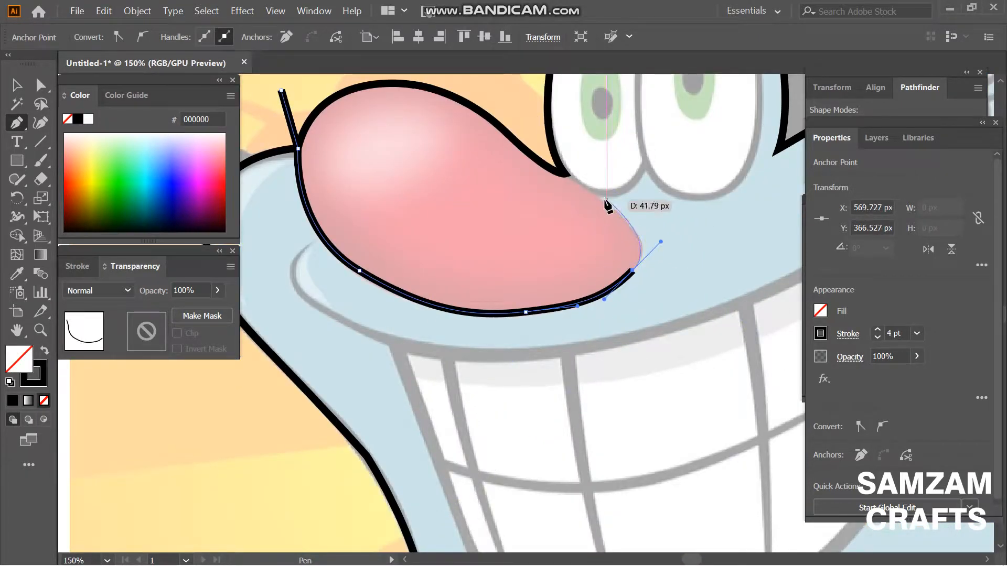
pyautogui.moveTo(607, 204); pyautogui.dragTo(521, 140)
pyautogui.moveTo(490, 87); pyautogui.dragTo(359, 180)
pyautogui.click(359, 180)
pyautogui.click(278, 215)
pyautogui.press('v')
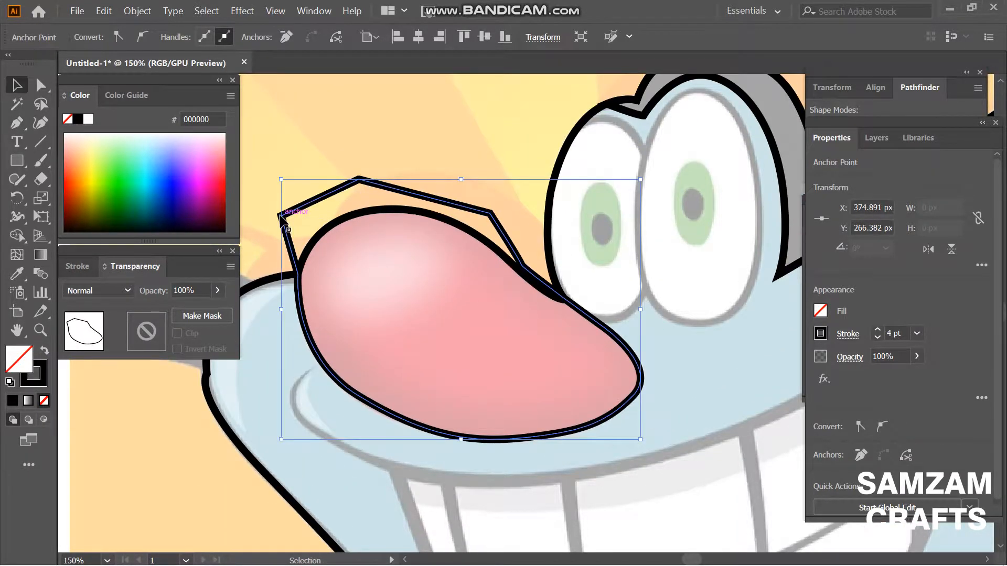
# Fill the nose path black and trim away its part outside the body outline with the Shape Builder tool.
pyautogui.click(12, 402)
pyautogui.keyDown('shift'); pyautogui.click(255, 462); pyautogui.keyUp('shift')
pyautogui.click(17, 235)
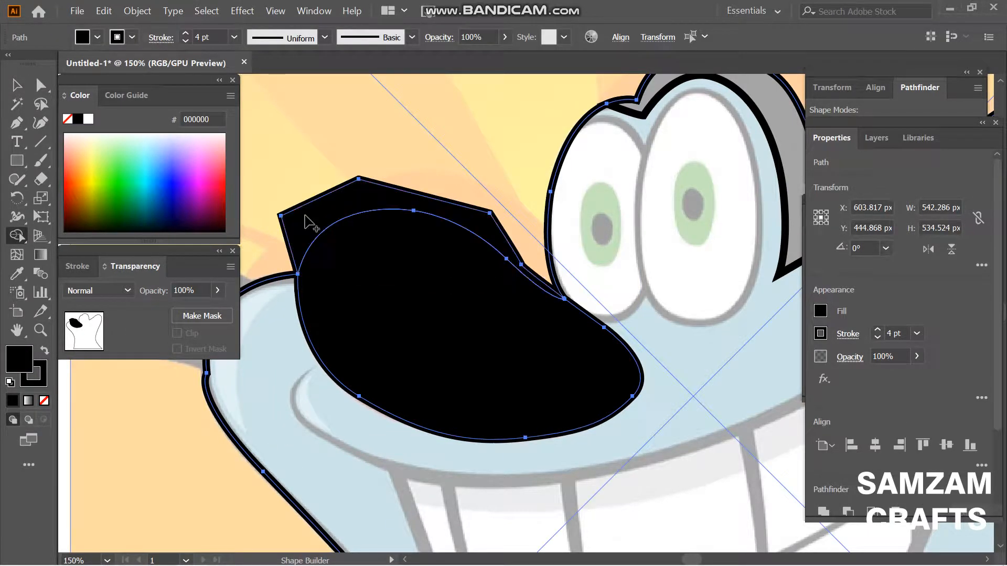
pyautogui.keyDown('alt'); pyautogui.click(344, 213); pyautogui.keyUp('alt')
pyautogui.press('v')
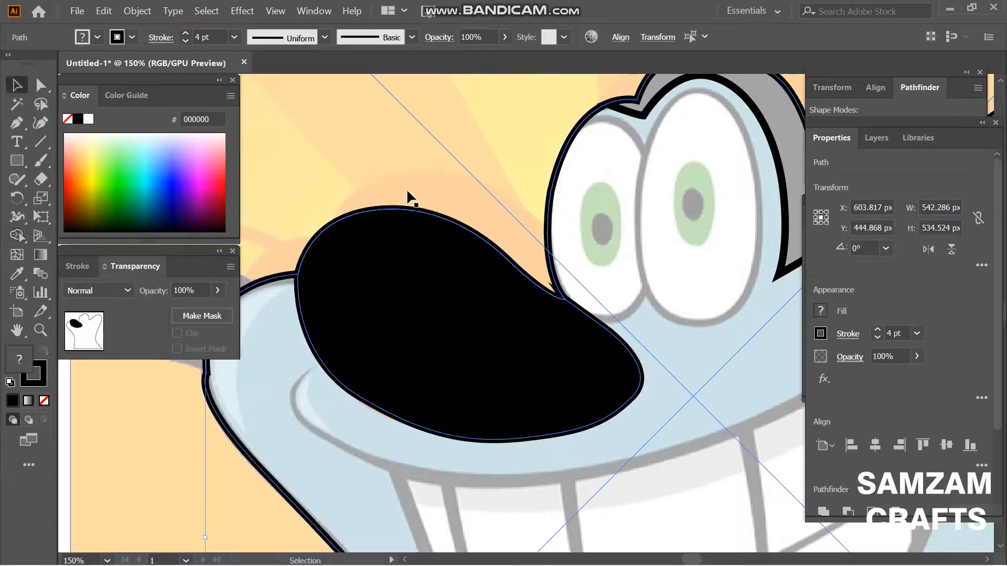
# Set the trimmed nose shape back to no fill.
pyautogui.click(88, 477)
pyautogui.click(394, 397)
pyautogui.click(44, 401)
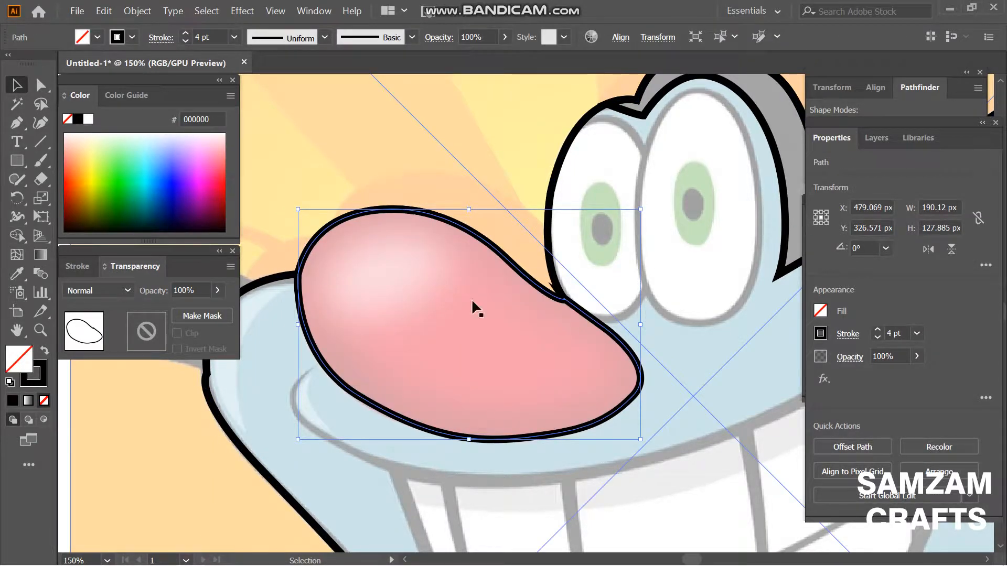
# Examine the point where the body outline meets the nose below the eye, and deselect the outline.
pyautogui.click(559, 295)
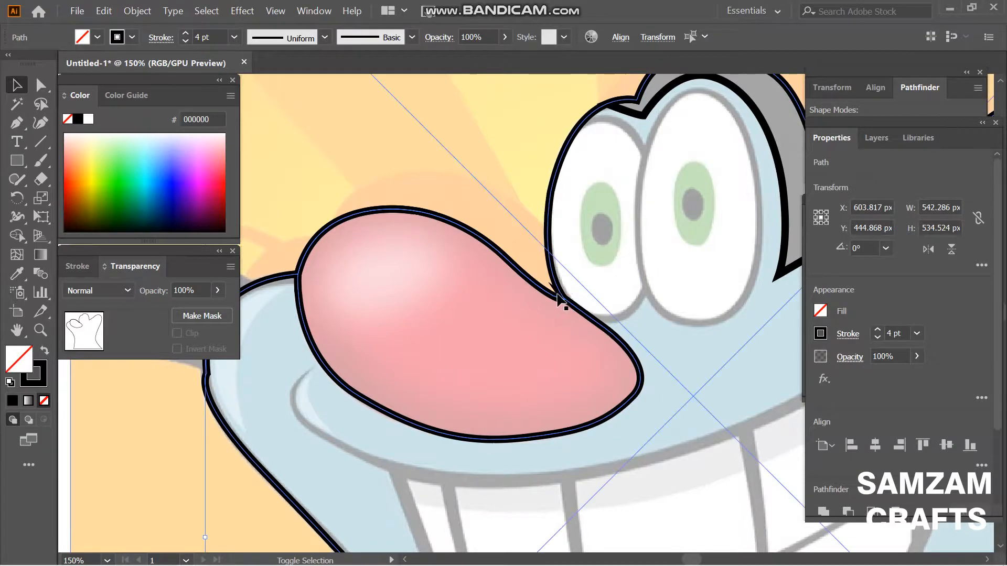
pyautogui.hotkey('ctrl', '=')
pyautogui.hotkey('ctrl', '=')
pyautogui.hotkey('ctrl', '=')
pyautogui.hotkey('ctrl', '-')
pyautogui.hotkey('ctrl', '-')
pyautogui.hotkey('ctrl', '-')
pyautogui.hotkey('ctrl', '-')
pyautogui.hotkey('ctrl', '-')
pyautogui.hotkey('ctrl', '-')
pyautogui.hotkey('ctrl', 'shift', 'a')
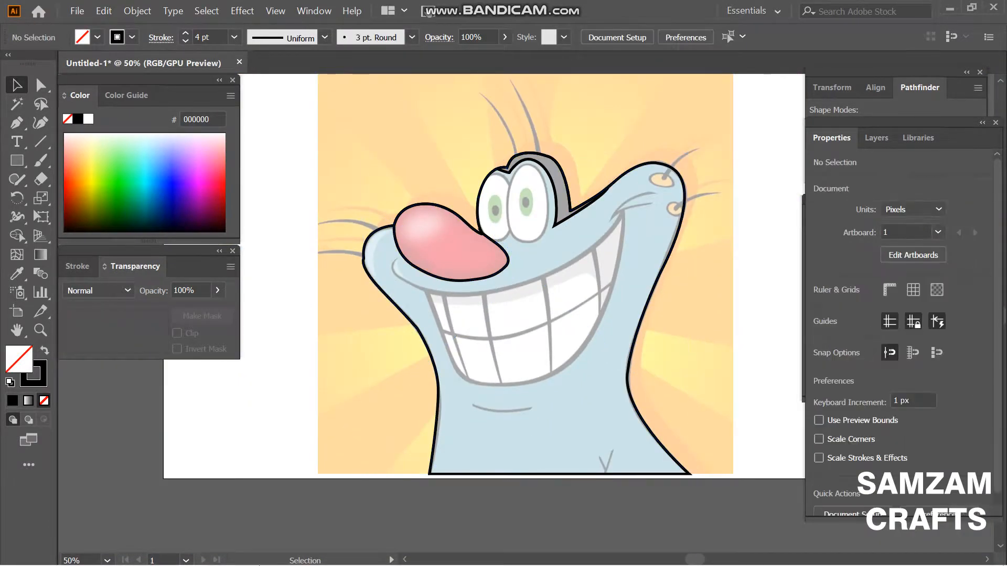
# Trace the upper mouth line with the Pen tool from the left cheek crease along the teeth to the right mouth corner.
pyautogui.hotkey('ctrl', '=')
pyautogui.scroll(3, 603, 289)
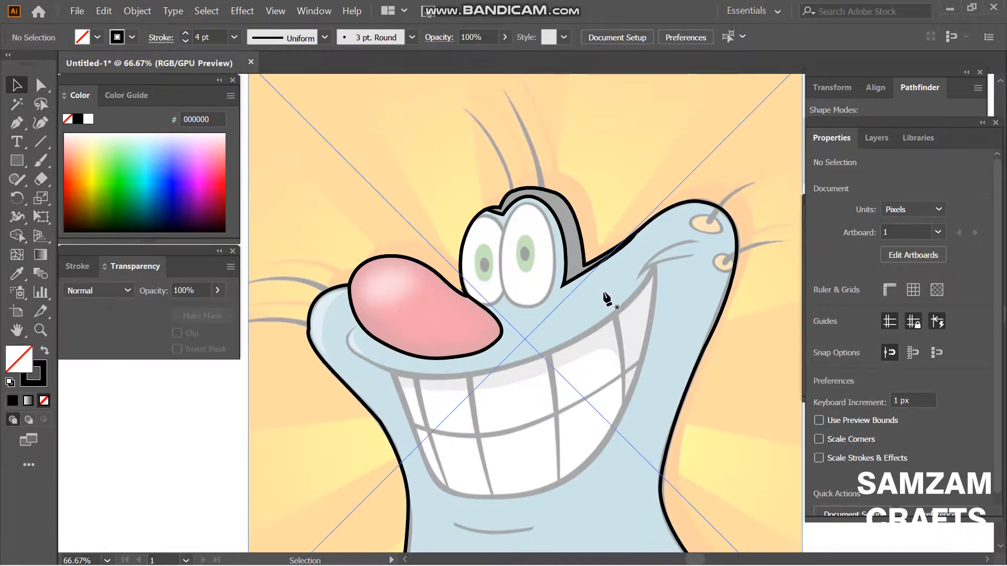
pyautogui.press('p')
pyautogui.click(354, 327)
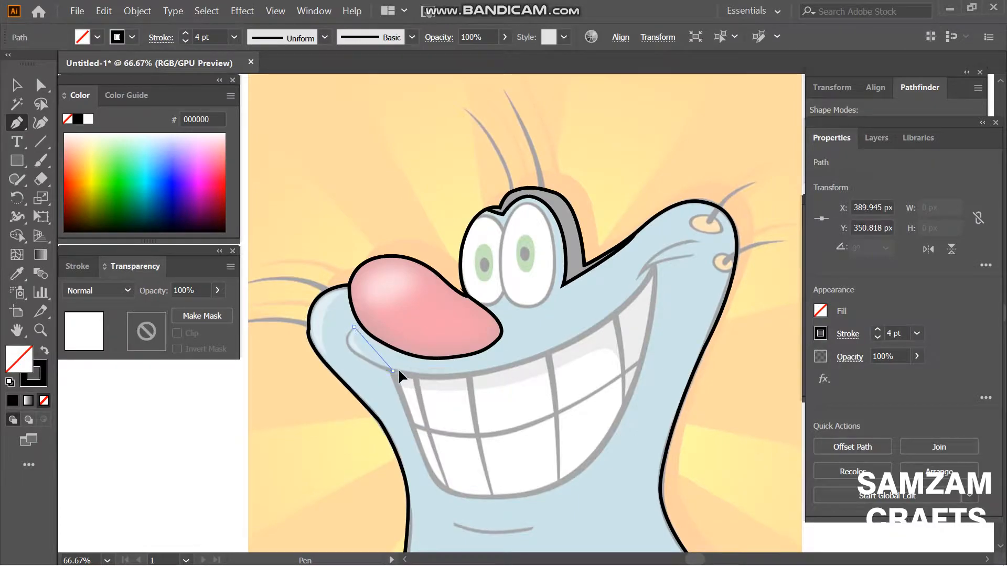
pyautogui.moveTo(471, 387); pyautogui.dragTo(465, 389)
pyautogui.click(581, 334)
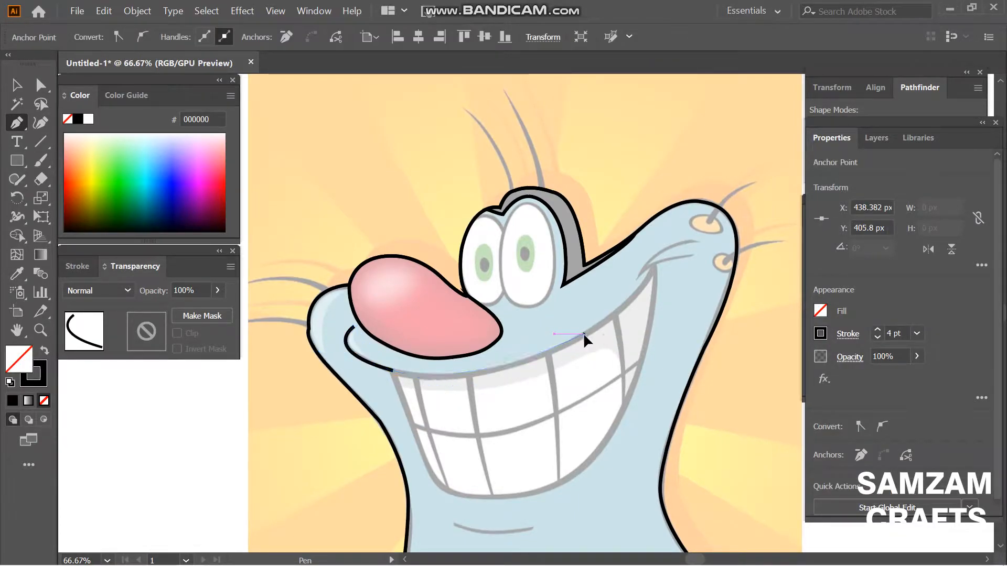
pyautogui.moveTo(584, 334); pyautogui.dragTo(617, 314)
pyautogui.moveTo(655, 266); pyautogui.dragTo(671, 238)
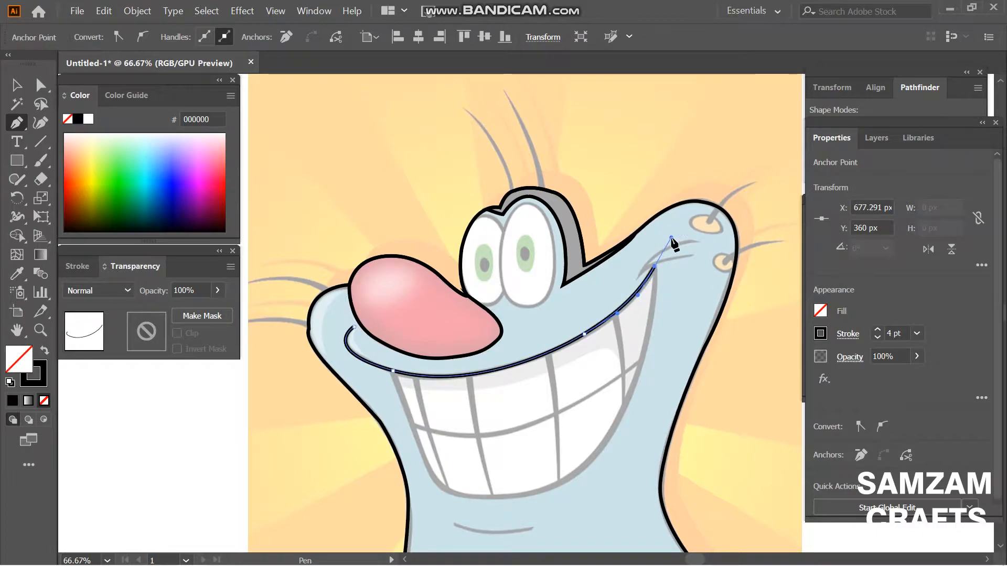
# Continue the mouth path down its right side, along the bottom and up the left side past the upper mouth line.
pyautogui.click(654, 265)
pyautogui.moveTo(600, 446); pyautogui.dragTo(546, 496)
pyautogui.hotkey('ctrl', 'z')
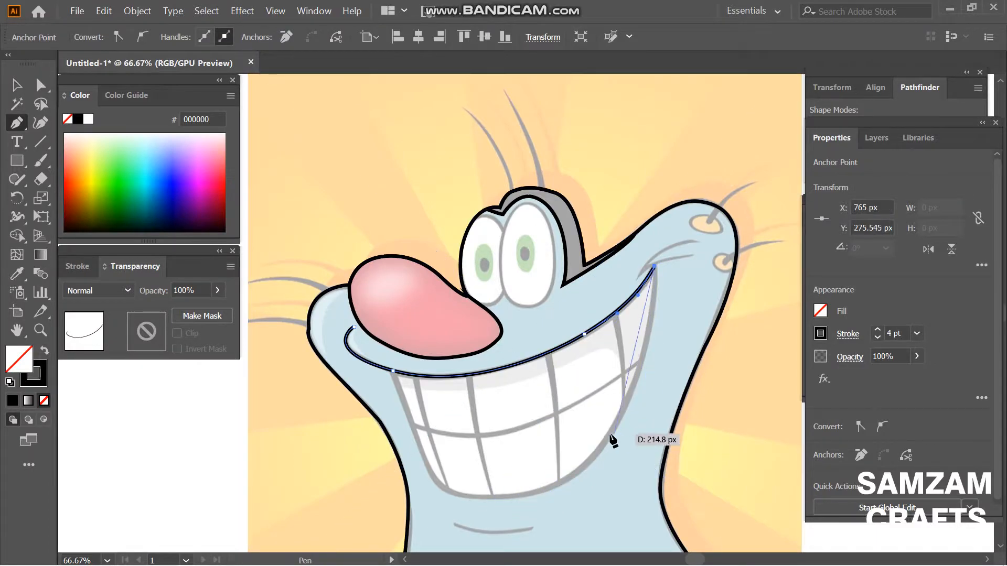
pyautogui.moveTo(611, 436); pyautogui.dragTo(405, 398)
pyautogui.hotkey('ctrl', 'z')
pyautogui.moveTo(454, 493)
pyautogui.mouseDown()
pyautogui.moveTo(461, 472)
pyautogui.moveTo(440, 489)
pyautogui.mouseUp()
pyautogui.moveTo(420, 446); pyautogui.dragTo(408, 402)
pyautogui.moveTo(393, 371); pyautogui.dragTo(386, 358)
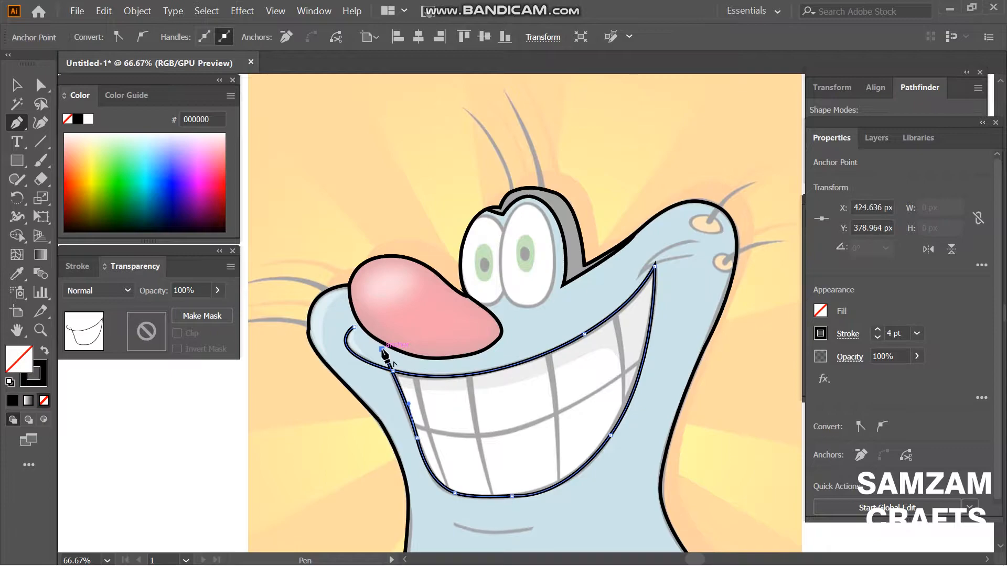
pyautogui.press('v')
# Cut the excess cheek loop off the black-filled mouth path with the Shape Builder tool, and return the mouth to no fill.
pyautogui.click(11, 400)
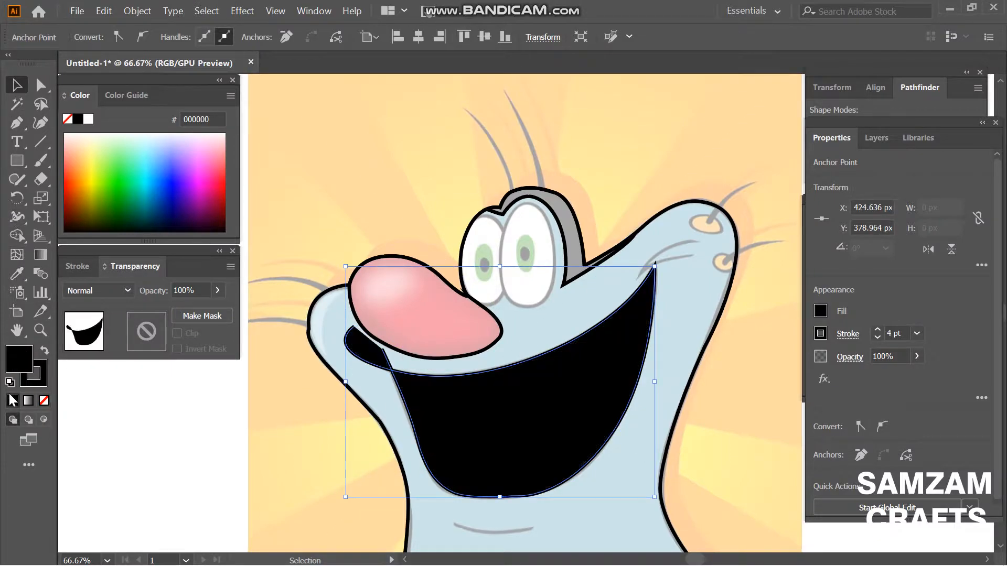
pyautogui.keyDown('shift'); pyautogui.click(310, 304); pyautogui.keyUp('shift')
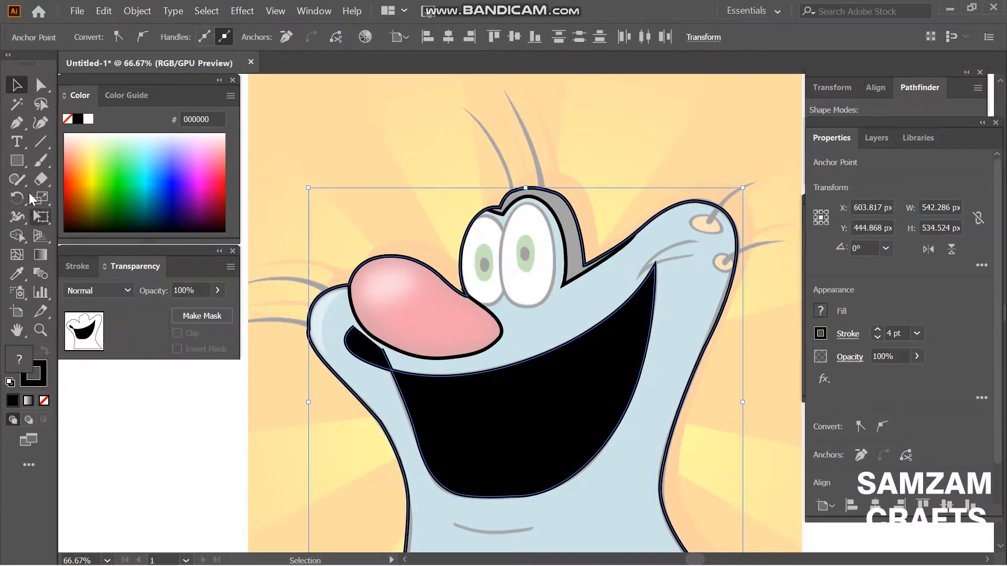
pyautogui.click(16, 236)
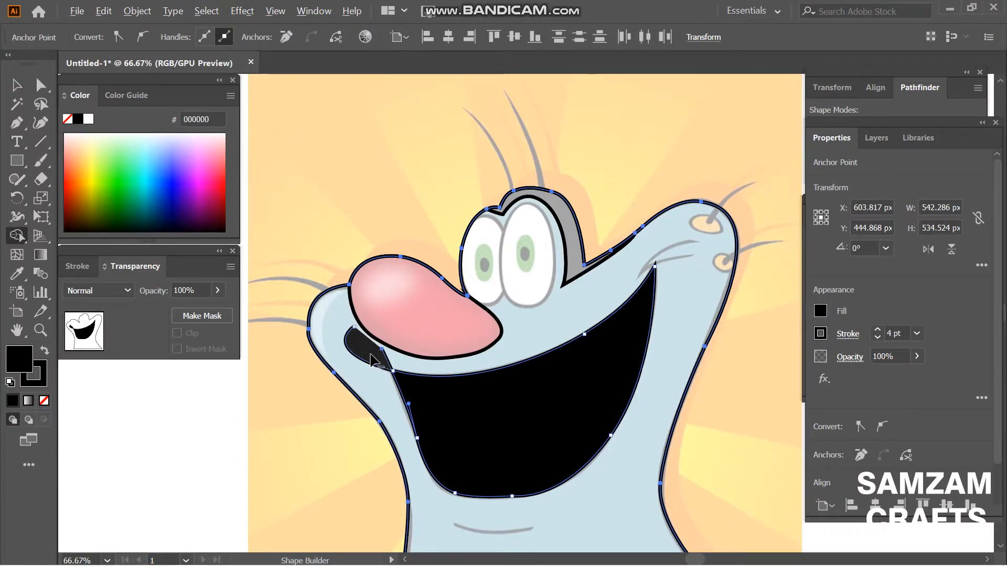
pyautogui.press('v')
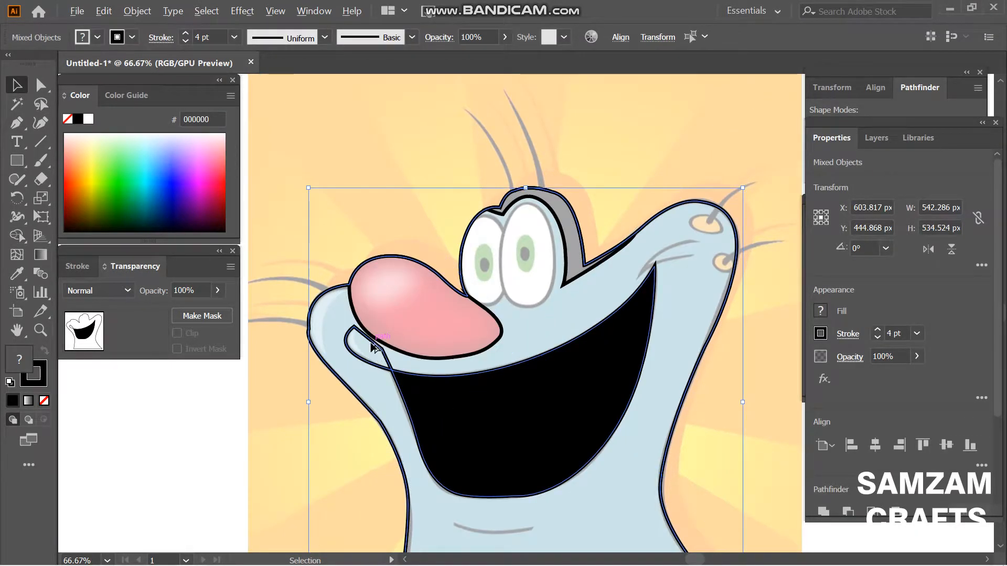
pyautogui.click(26, 238)
pyautogui.keyDown('alt'); pyautogui.click(372, 346); pyautogui.keyUp('alt')
pyautogui.press('v')
pyautogui.press('/')
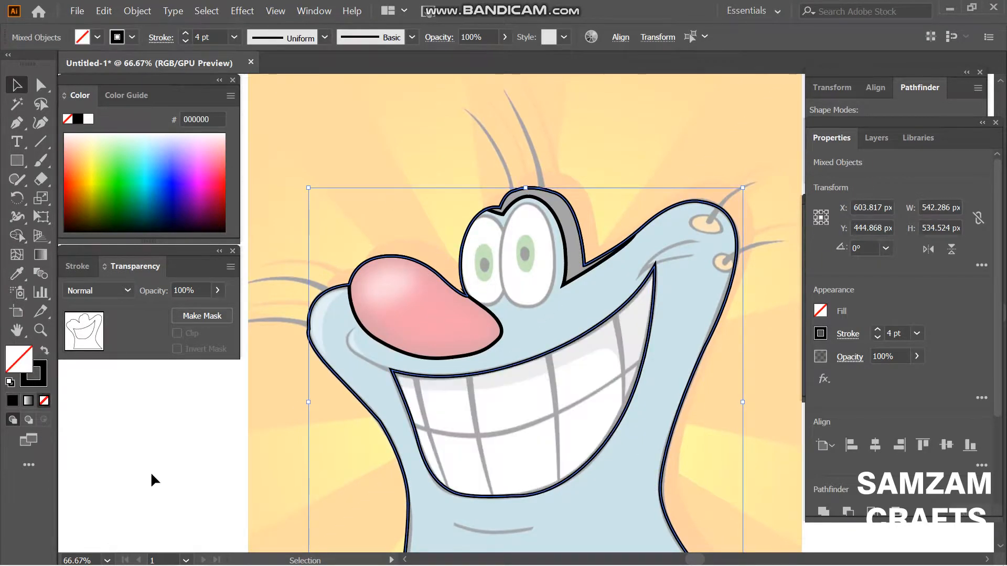
pyautogui.click(151, 474)
# Draw the curved cheek crease from below the nose to the mouth's upper left corner.
pyautogui.press('p')
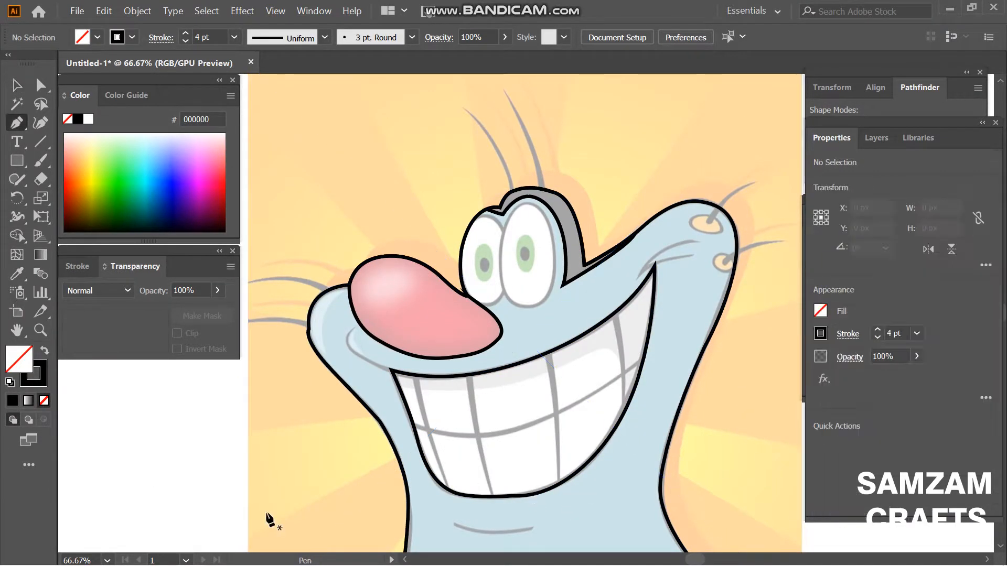
pyautogui.click(355, 328)
pyautogui.moveTo(392, 371)
pyautogui.mouseDown()
pyautogui.moveTo(439, 370)
pyautogui.moveTo(462, 392)
pyautogui.mouseUp()
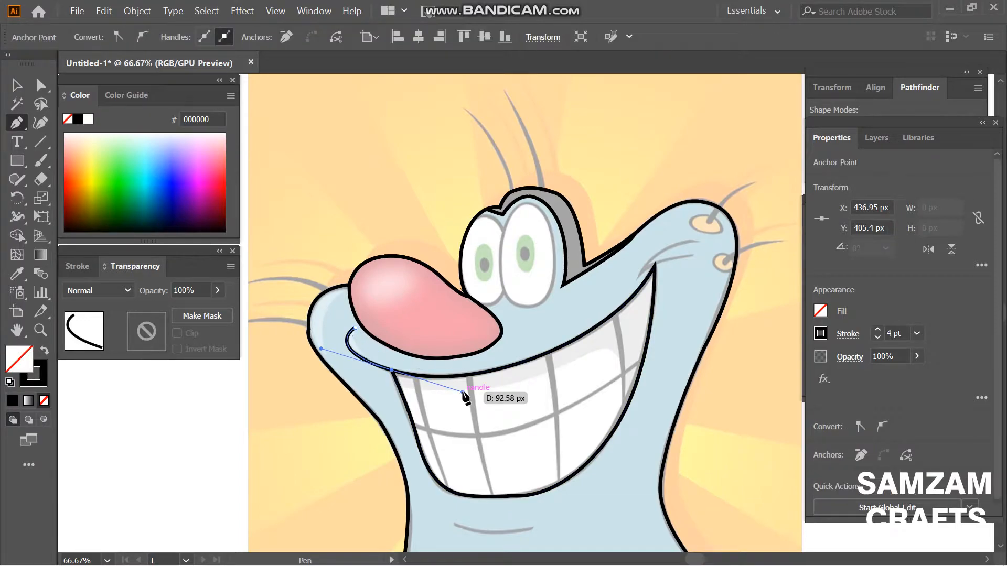
# Draw the two curved cheek crease lines above the right mouth corner.
pyautogui.click(635, 279)
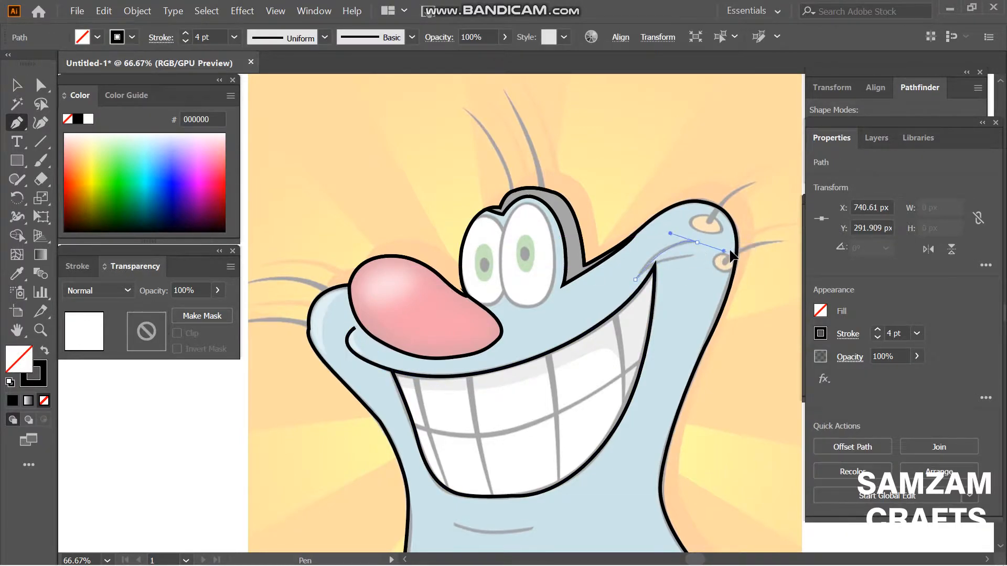
pyautogui.moveTo(731, 251)
pyautogui.mouseDown()
pyautogui.moveTo(719, 260)
pyautogui.moveTo(732, 263)
pyautogui.mouseUp()
pyautogui.click(635, 280)
pyautogui.press('b')
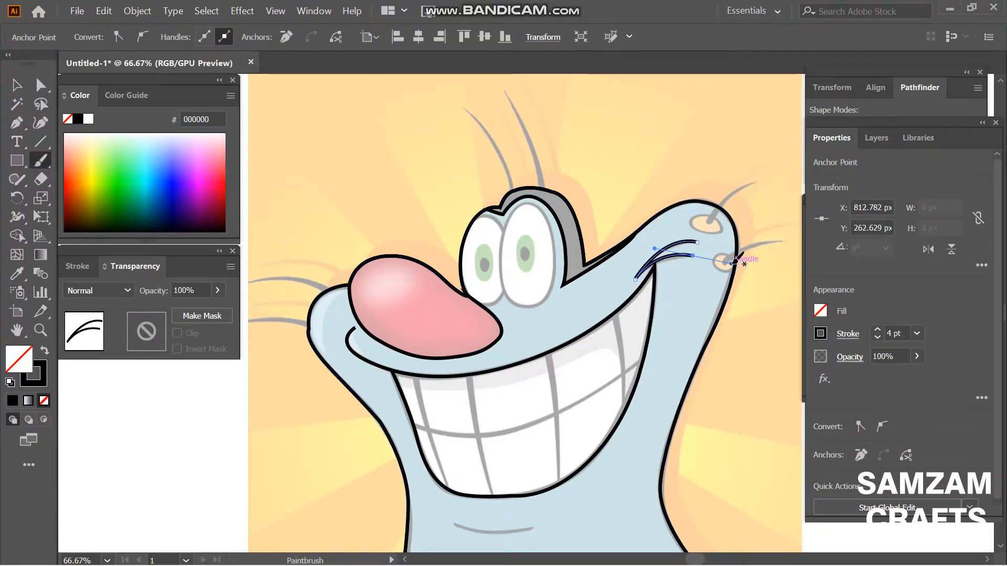
# Trace the curved chin line below the mouth with the Pen tool.
pyautogui.scroll(-5, 465, 387)
pyautogui.press('p')
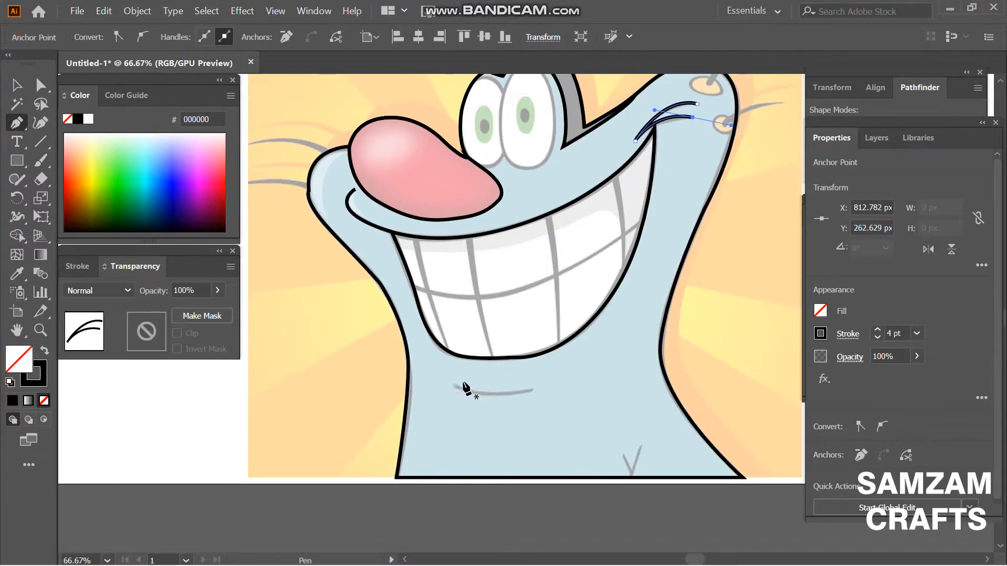
pyautogui.click(454, 386)
pyautogui.moveTo(571, 373); pyautogui.dragTo(574, 378)
# Draw the V-shaped mark near the body's bottom edge as two short lines.
pyautogui.click(623, 457)
pyautogui.click(631, 471)
pyautogui.click(640, 446)
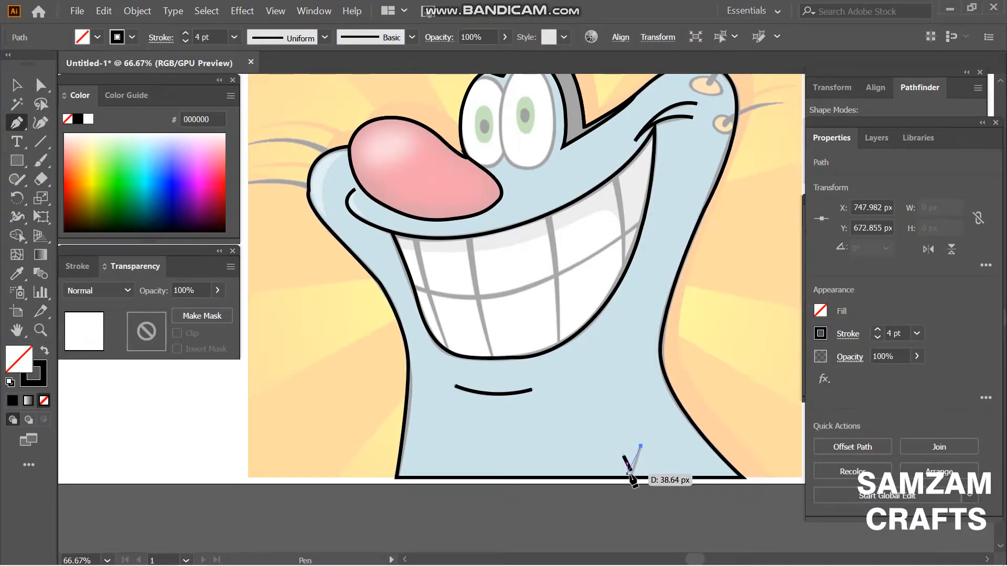
pyautogui.click(631, 478)
pyautogui.press('v')
# Trace the first two vertical tooth dividers from the left, running from the upper to the lower mouth edge.
pyautogui.scroll(3, 421, 296)
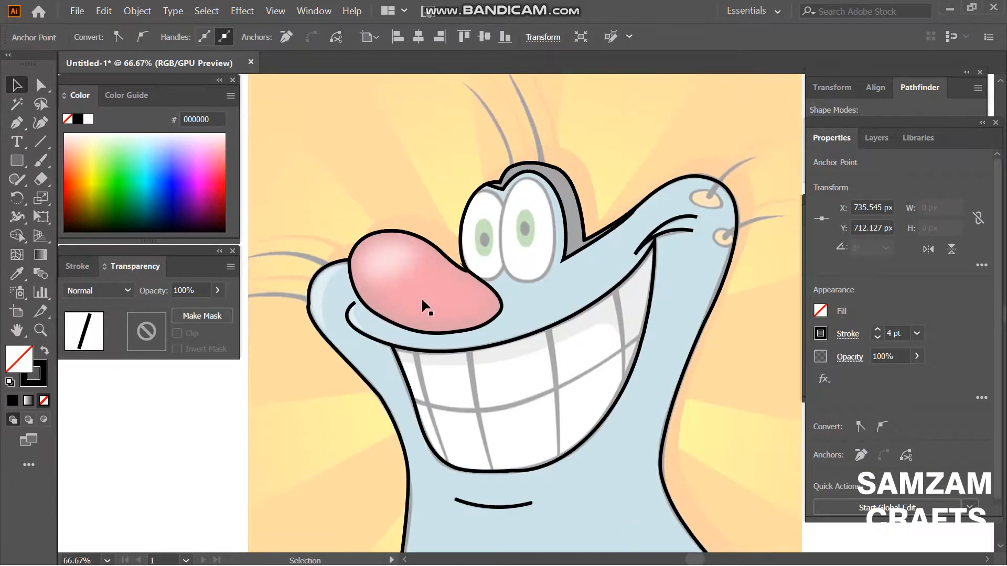
pyautogui.press('p')
pyautogui.click(416, 349)
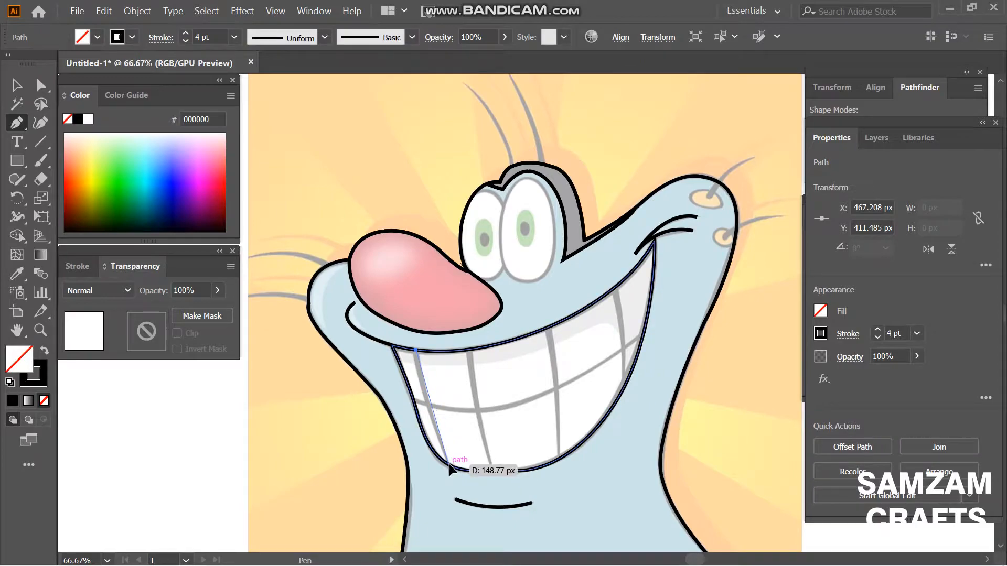
pyautogui.moveTo(458, 470); pyautogui.dragTo(456, 472)
pyautogui.press('p')
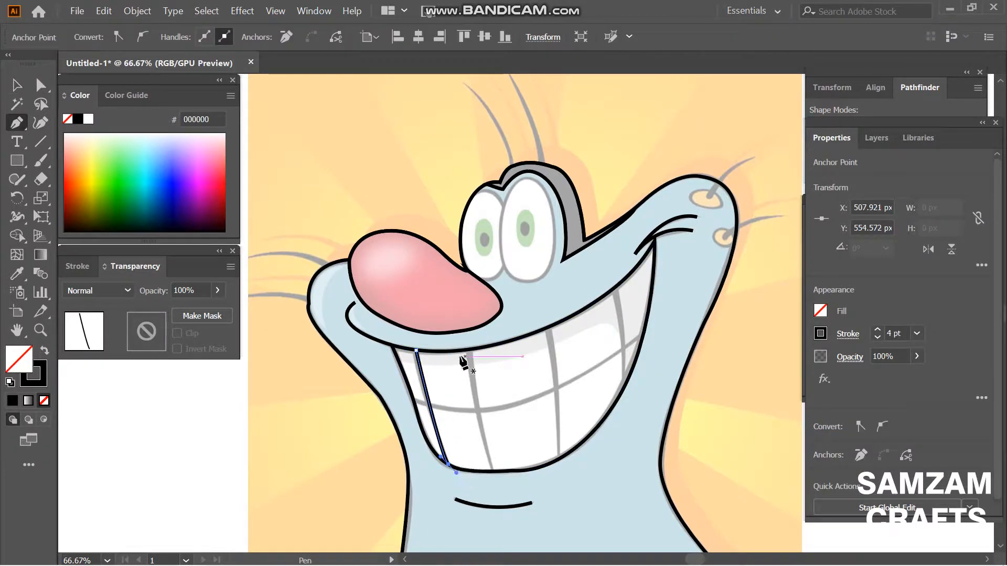
pyautogui.click(468, 349)
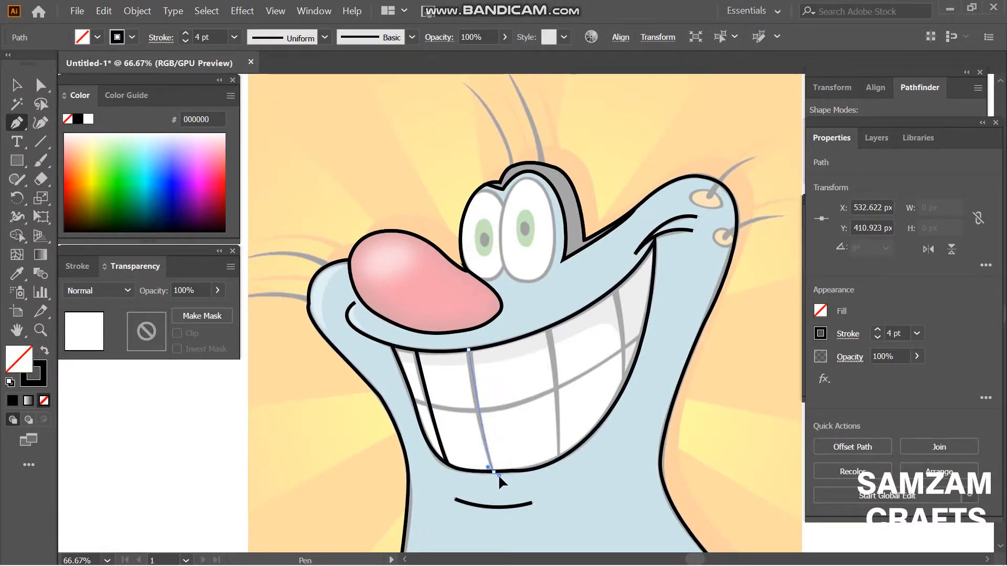
pyautogui.click(494, 472)
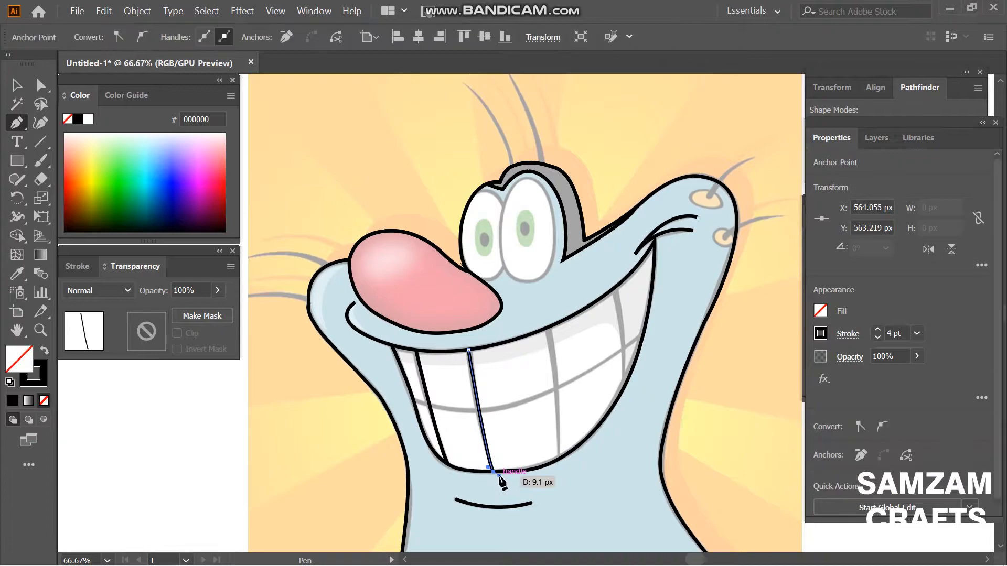
# Trace the two remaining vertical tooth dividers toward the mouth's right corner, each from the upper to the lower mouth edge.
pyautogui.click(546, 329)
pyautogui.moveTo(560, 456); pyautogui.dragTo(555, 476)
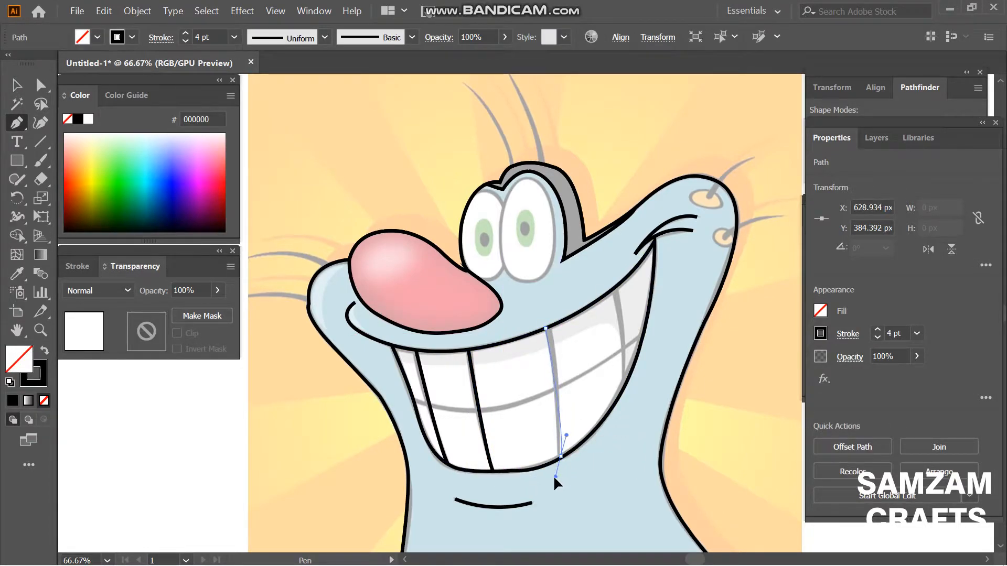
pyautogui.moveTo(562, 544); pyautogui.dragTo(565, 544)
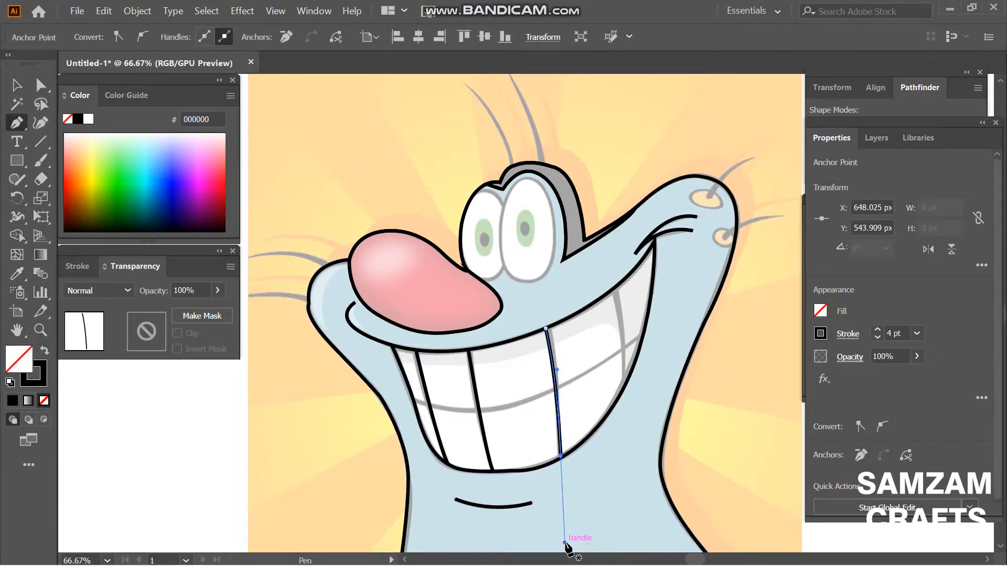
pyautogui.click(614, 289)
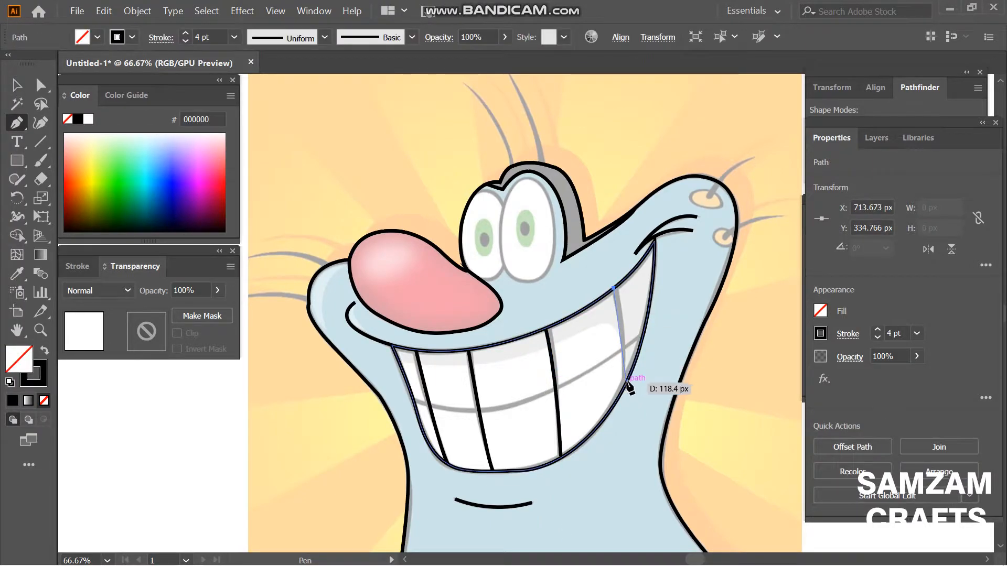
pyautogui.moveTo(623, 388); pyautogui.dragTo(616, 410)
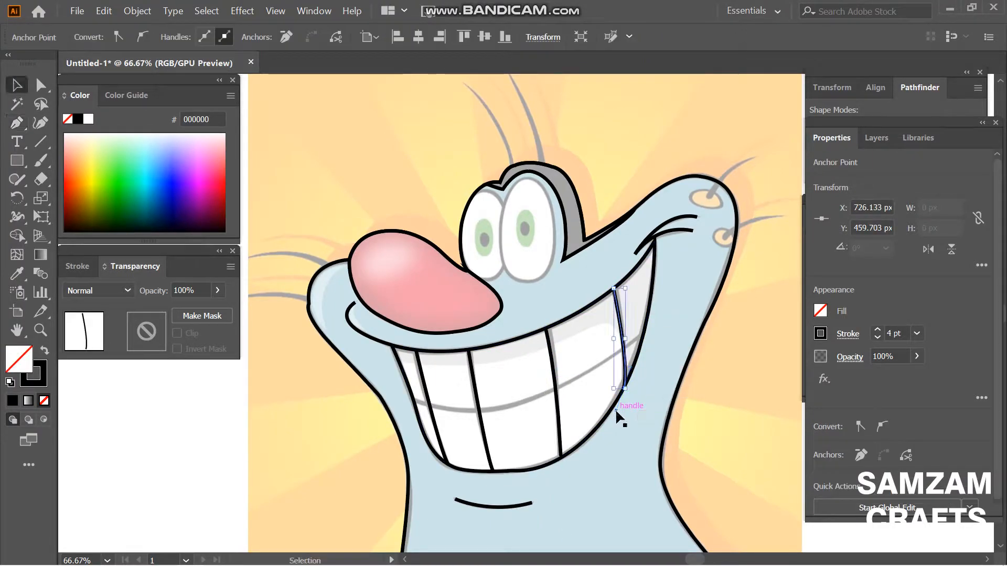
# Trace the curved horizontal line between the upper and lower teeth across the full width of the mouth.
pyautogui.click(414, 403)
pyautogui.moveTo(643, 334); pyautogui.dragTo(782, 222)
pyautogui.press('v')
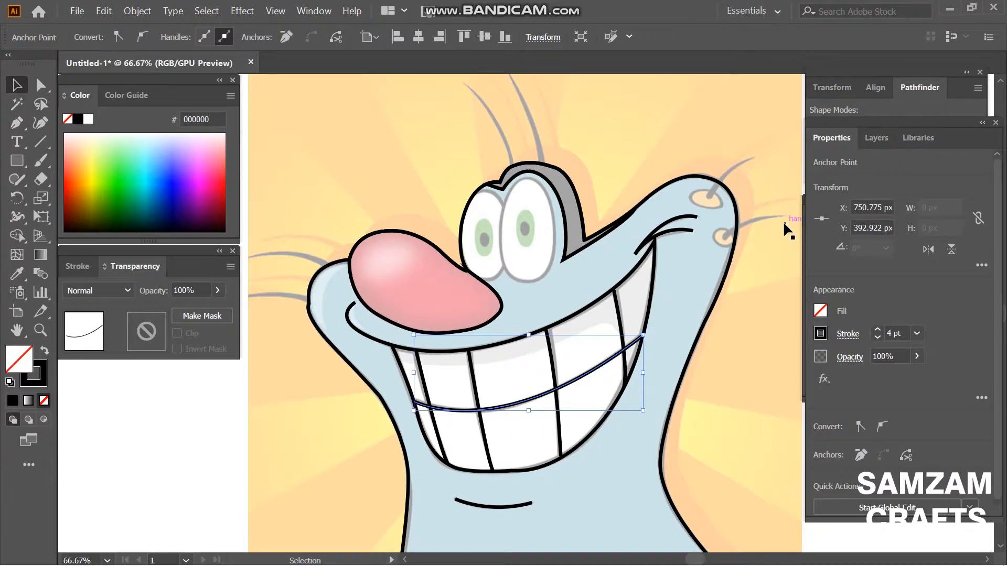
pyautogui.click(130, 471)
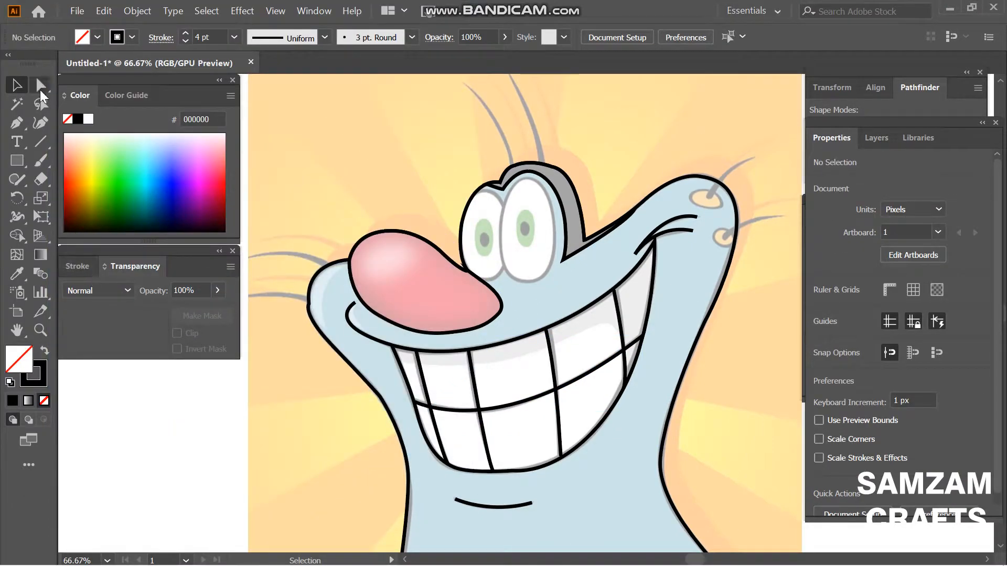
# Draw ellipses over the two whisker spots on the right cheek, the upper one about 43 by 25 px.
pyautogui.moveTo(18, 156); pyautogui.dragTo(84, 199)
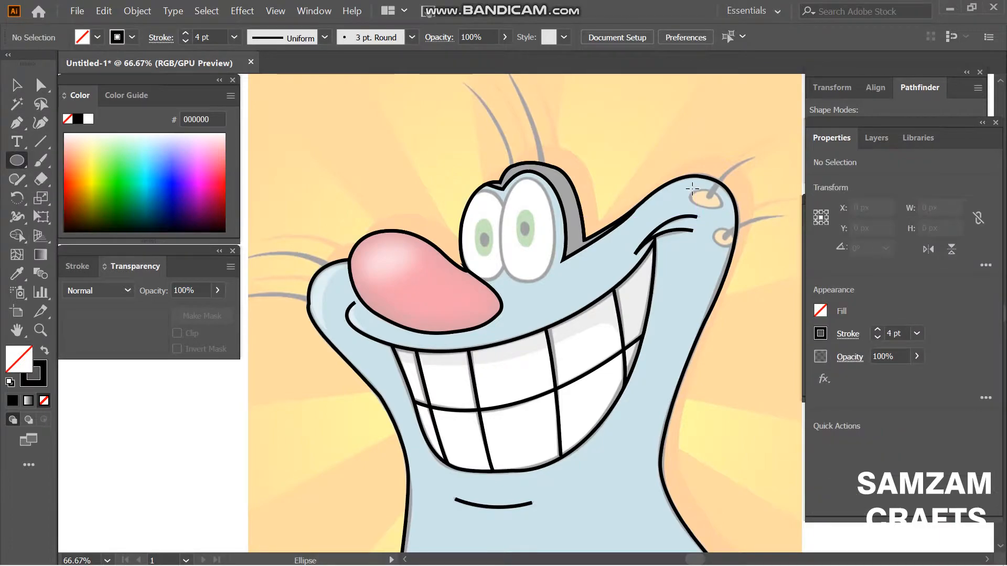
pyautogui.moveTo(726, 210)
pyautogui.mouseDown()
pyautogui.moveTo(707, 209)
pyautogui.moveTo(723, 199)
pyautogui.mouseUp()
pyautogui.press('v')
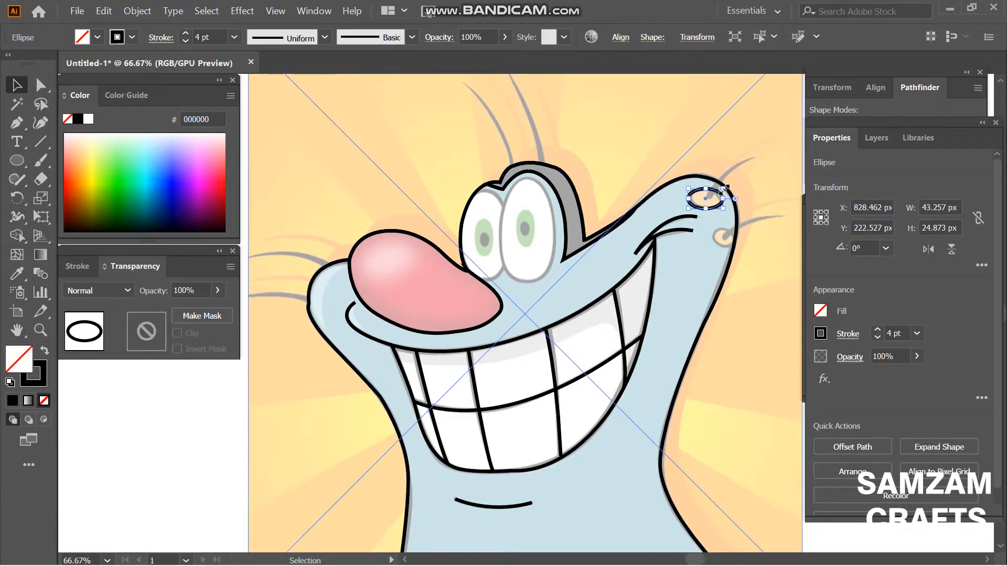
pyautogui.click(226, 481)
pyautogui.click(17, 160)
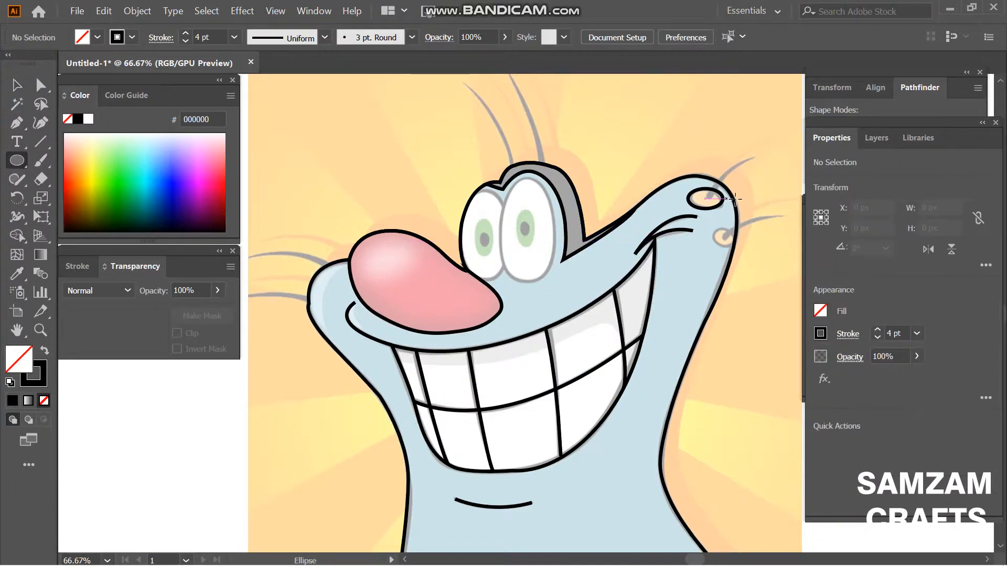
pyautogui.moveTo(715, 233); pyautogui.dragTo(734, 248)
pyautogui.hotkey('ctrl', 'z')
pyautogui.press('v')
pyautogui.click(184, 435)
# Trace the two right whiskers with the Pen tool, each curving outward from its whisker spot.
pyautogui.press('p')
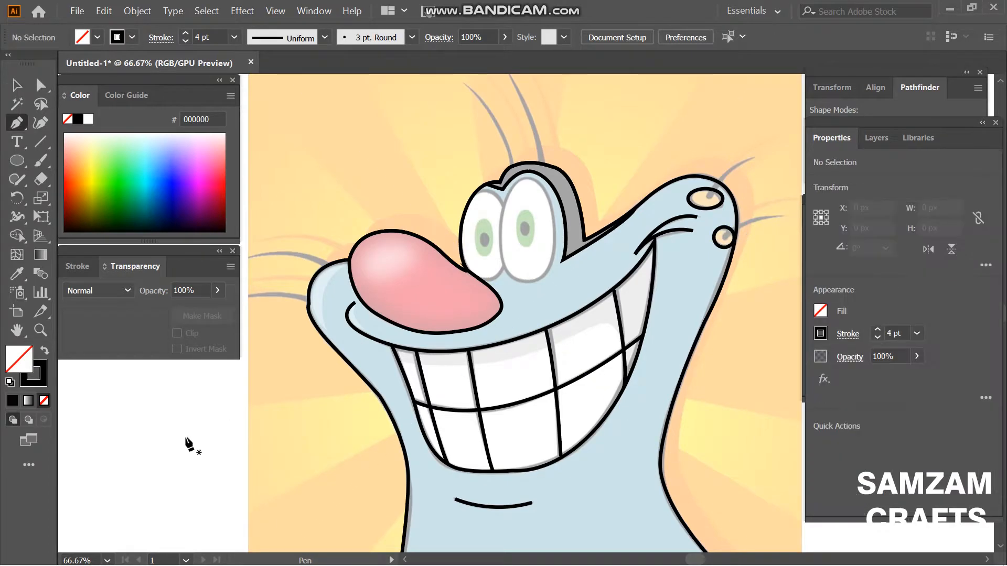
pyautogui.click(708, 199)
pyautogui.moveTo(780, 158); pyautogui.dragTo(782, 158)
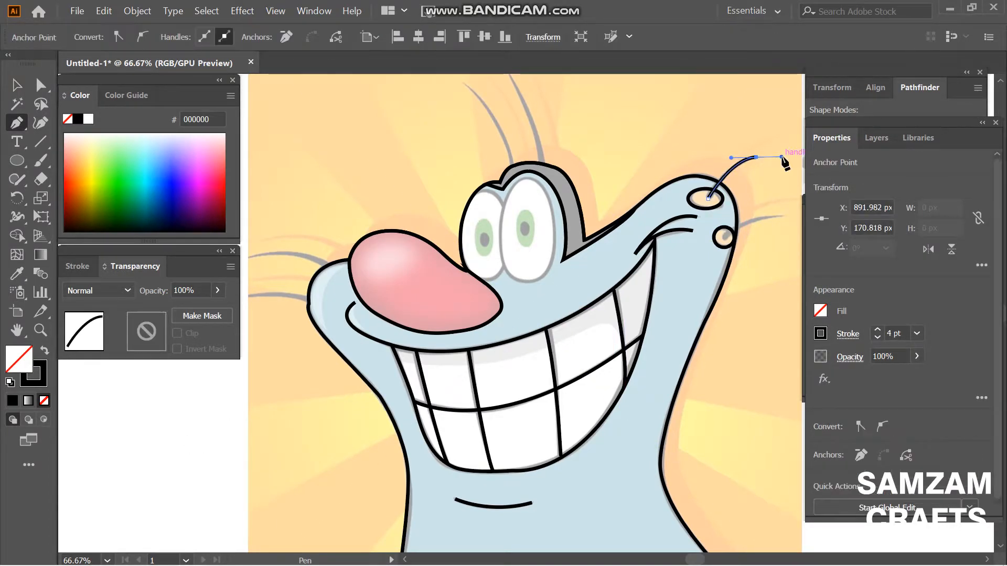
pyautogui.press('Escape')
pyautogui.click(724, 237)
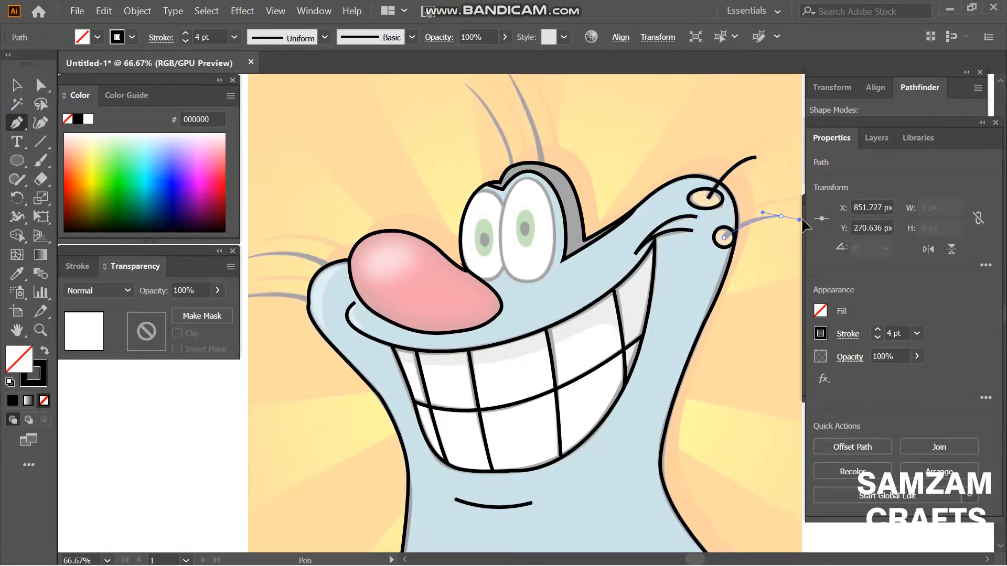
pyautogui.moveTo(801, 220); pyautogui.dragTo(811, 223)
pyautogui.press('Escape')
# Trace the two left whiskers as curves from the image's left edge to the left cheek.
pyautogui.click(250, 297)
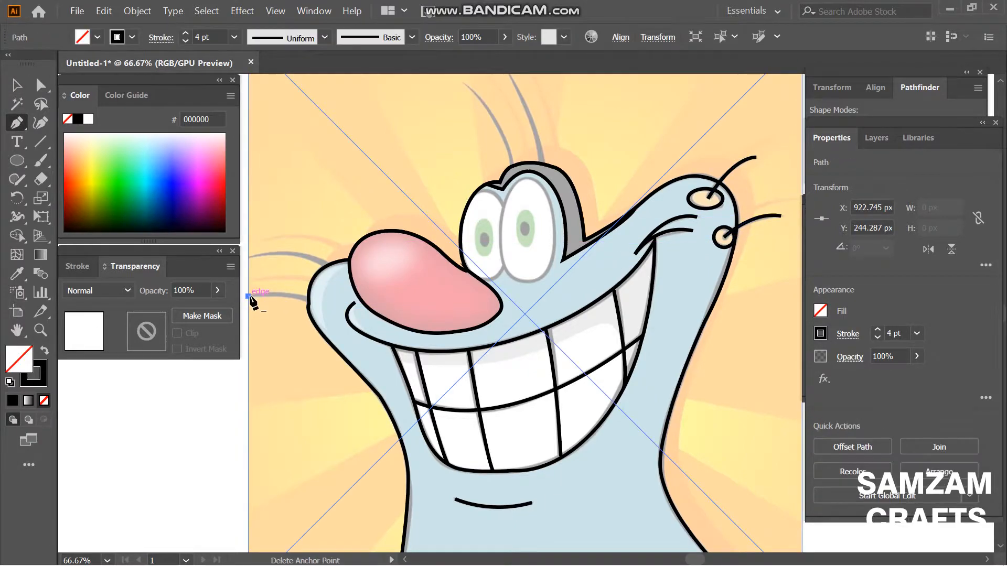
pyautogui.moveTo(308, 300); pyautogui.dragTo(326, 314)
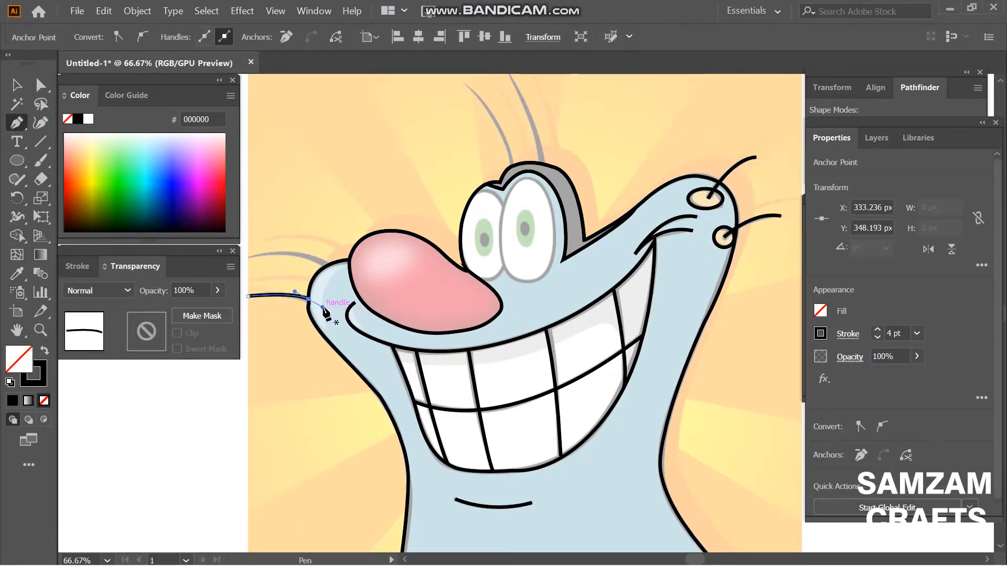
pyautogui.click(249, 257)
pyautogui.moveTo(327, 265); pyautogui.dragTo(356, 296)
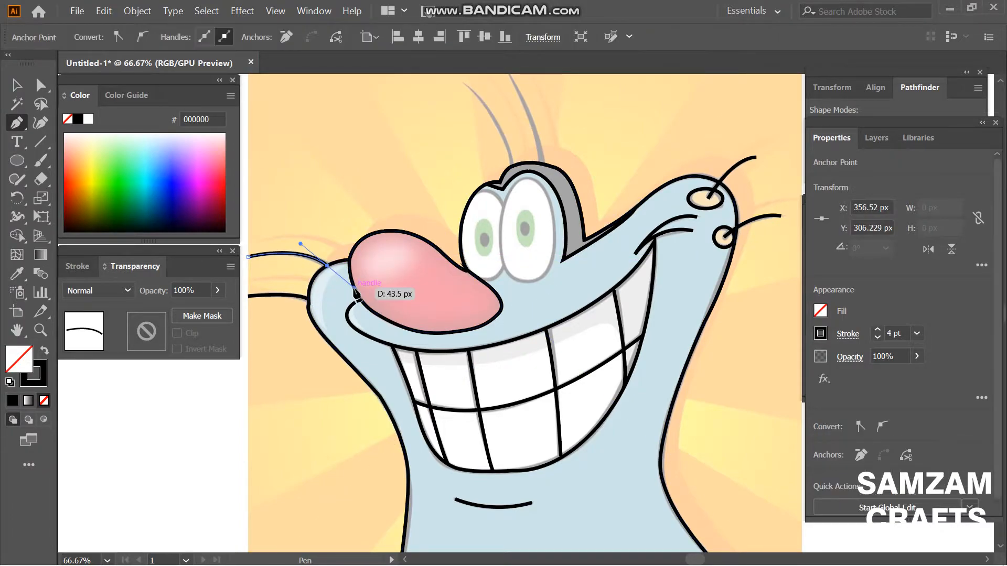
# Trace the two curved hairs on top of the head down to the head outline.
pyautogui.scroll(3, 1002, 89)
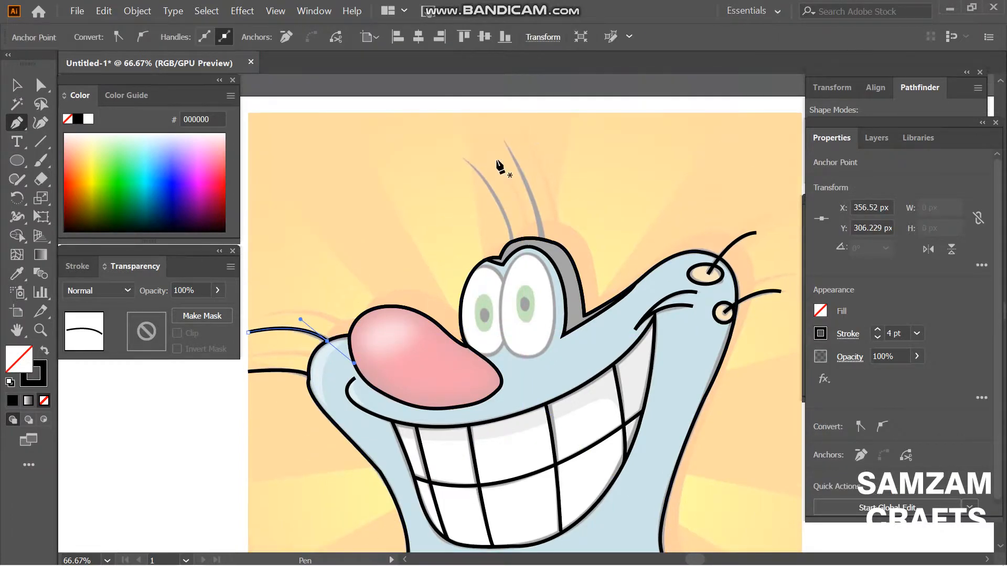
pyautogui.click(465, 159)
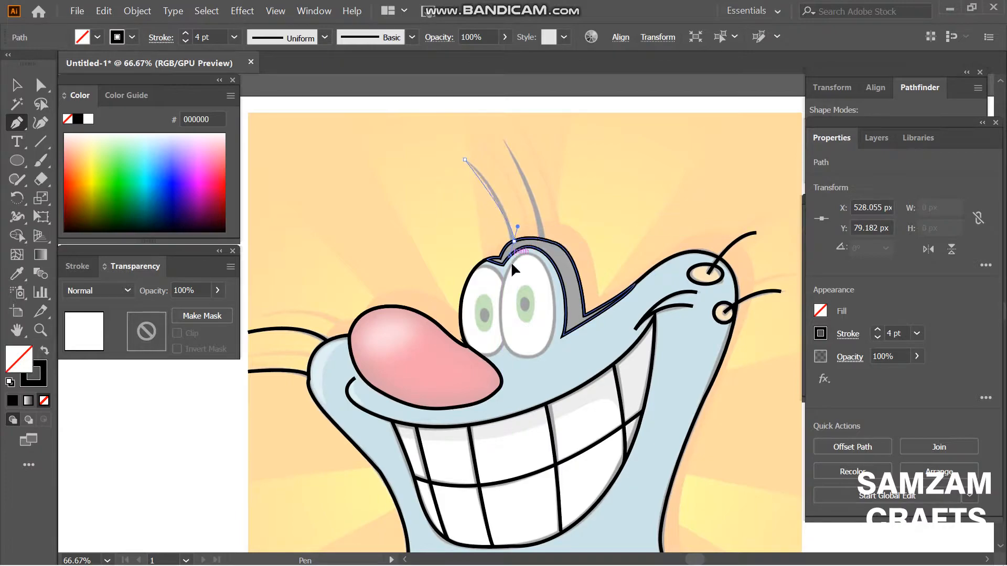
pyautogui.moveTo(523, 287); pyautogui.dragTo(523, 291)
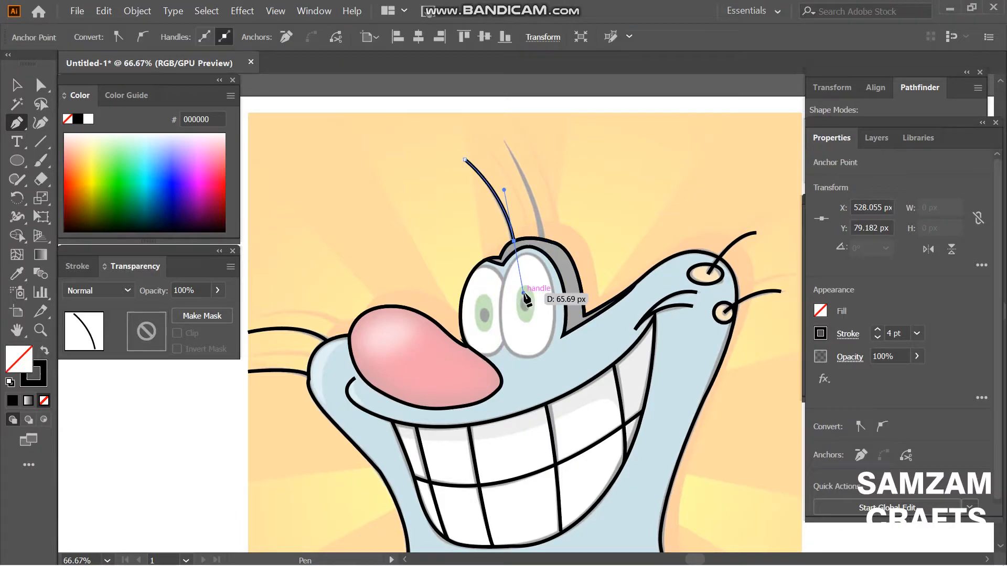
pyautogui.click(504, 138)
pyautogui.moveTo(544, 240); pyautogui.dragTo(543, 257)
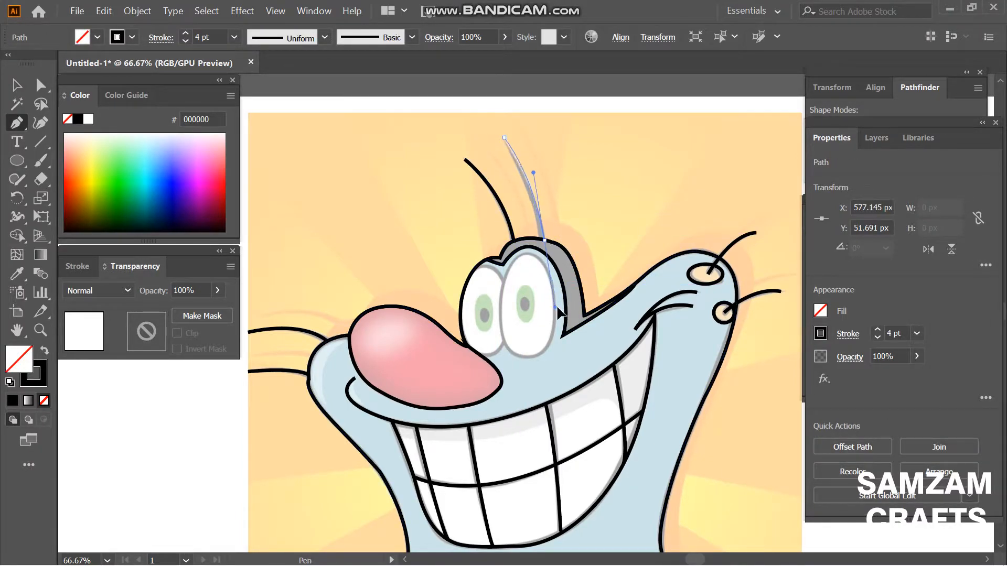
pyautogui.press('v')
pyautogui.click(137, 452)
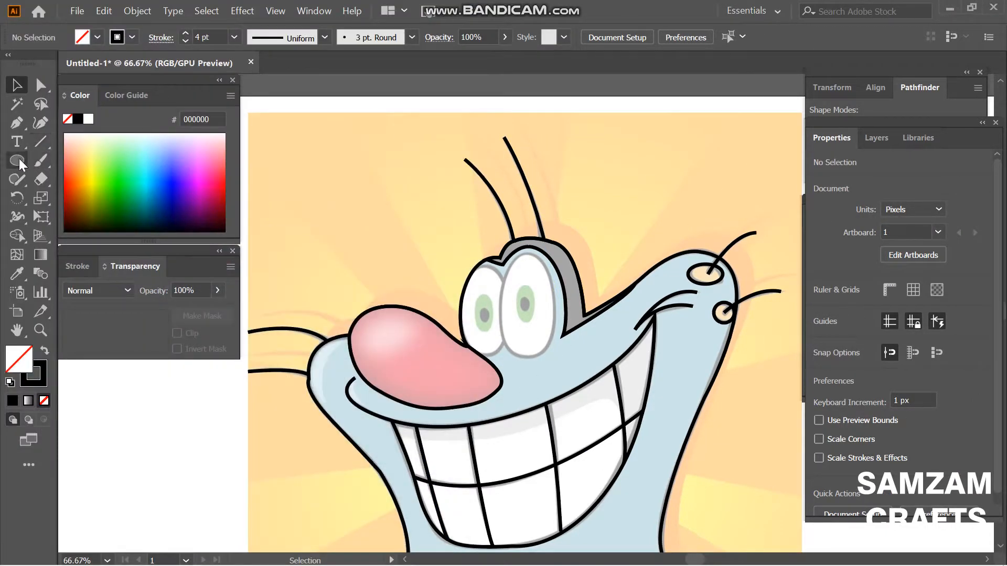
# Draw an ellipse over the left eye and adjust it to about 67 by 113 px.
pyautogui.click(18, 160)
pyautogui.moveTo(459, 259); pyautogui.dragTo(514, 353)
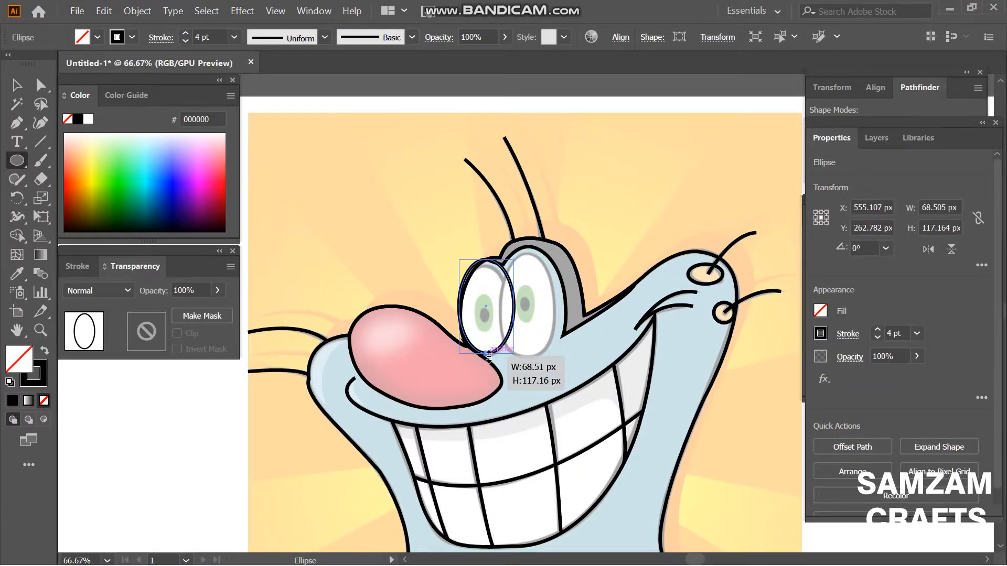
pyautogui.click(21, 88)
pyautogui.moveTo(457, 257); pyautogui.dragTo(455, 258)
pyautogui.moveTo(514, 306); pyautogui.dragTo(510, 306)
pyautogui.moveTo(483, 257); pyautogui.dragTo(483, 262)
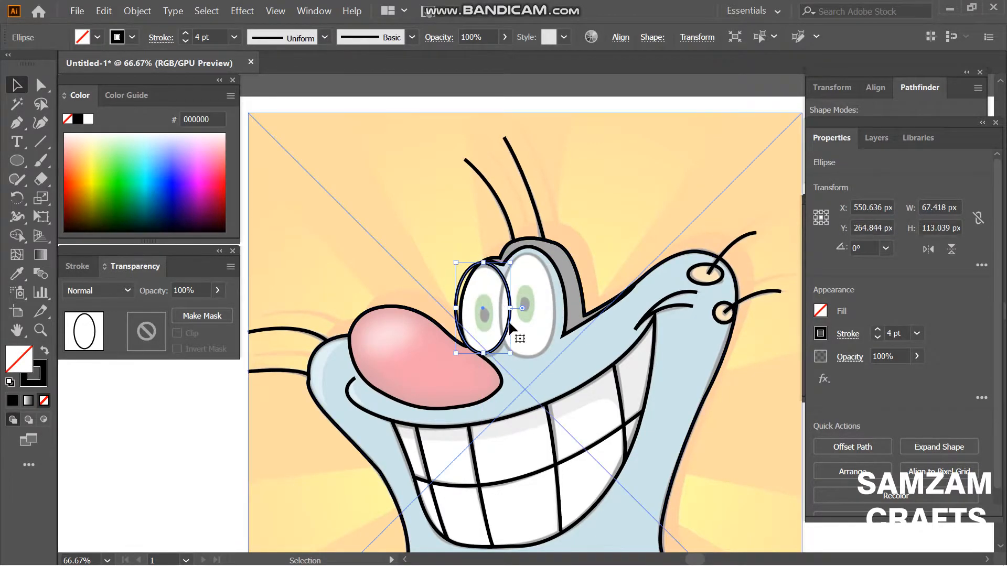
# Trim the left eye ellipse to the body outline using Shape Builder on both shapes.
pyautogui.keyDown('shift'); pyautogui.click(333, 341); pyautogui.keyUp('shift')
pyautogui.hotkey('shift', 'm')
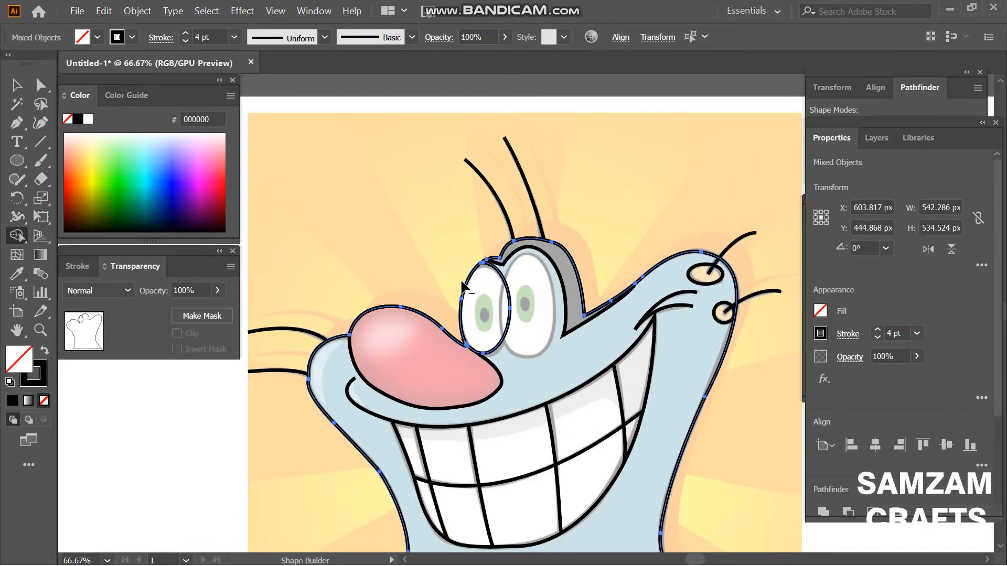
pyautogui.click(484, 309)
pyautogui.press('v')
pyautogui.click(63, 479)
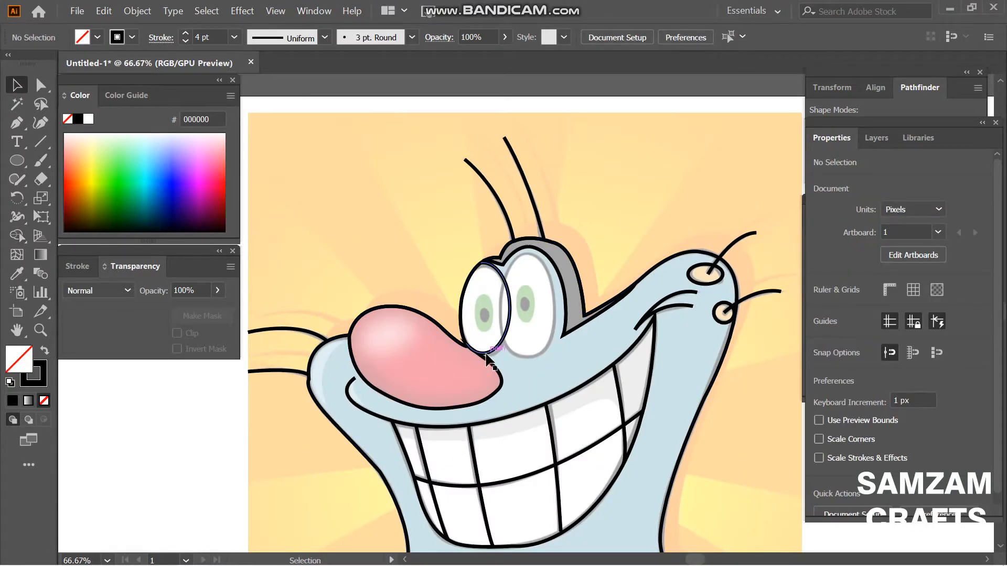
pyautogui.click(486, 354)
pyautogui.keyDown('shift'); pyautogui.click(324, 335); pyautogui.keyUp('shift')
pyautogui.hotkey('shift', 'm')
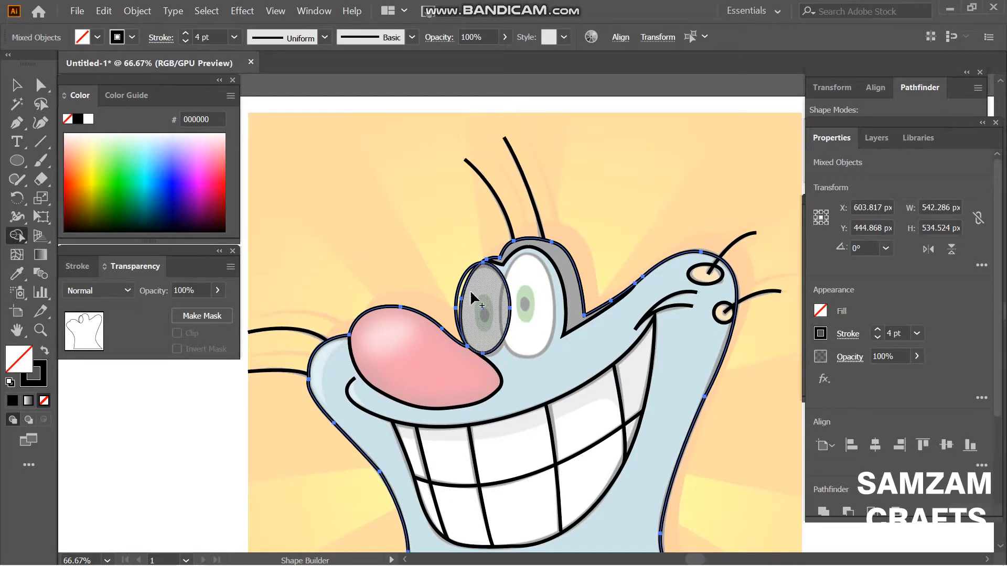
pyautogui.press('v')
pyautogui.click(377, 337)
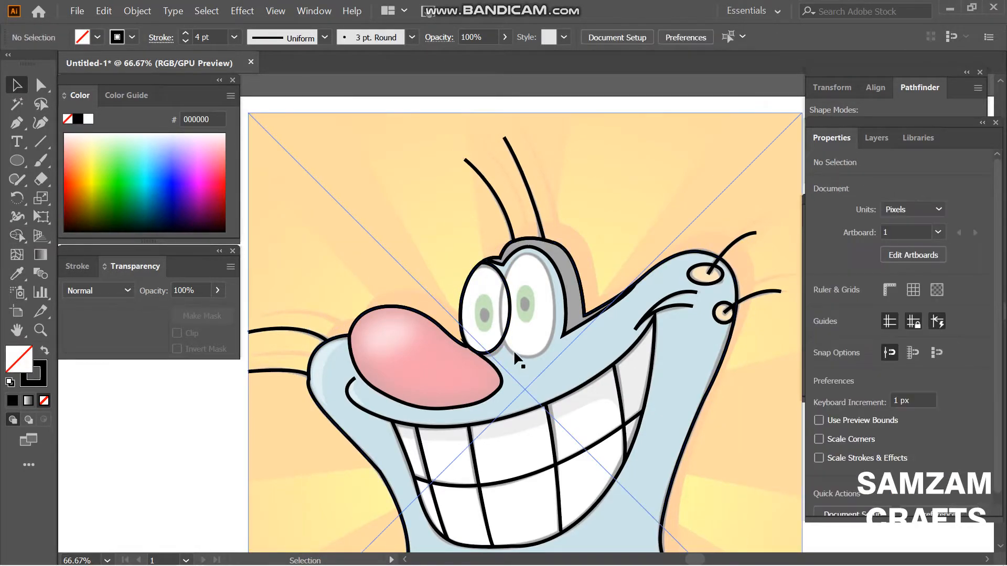
pyautogui.click(485, 353)
pyautogui.click(12, 401)
pyautogui.click(44, 400)
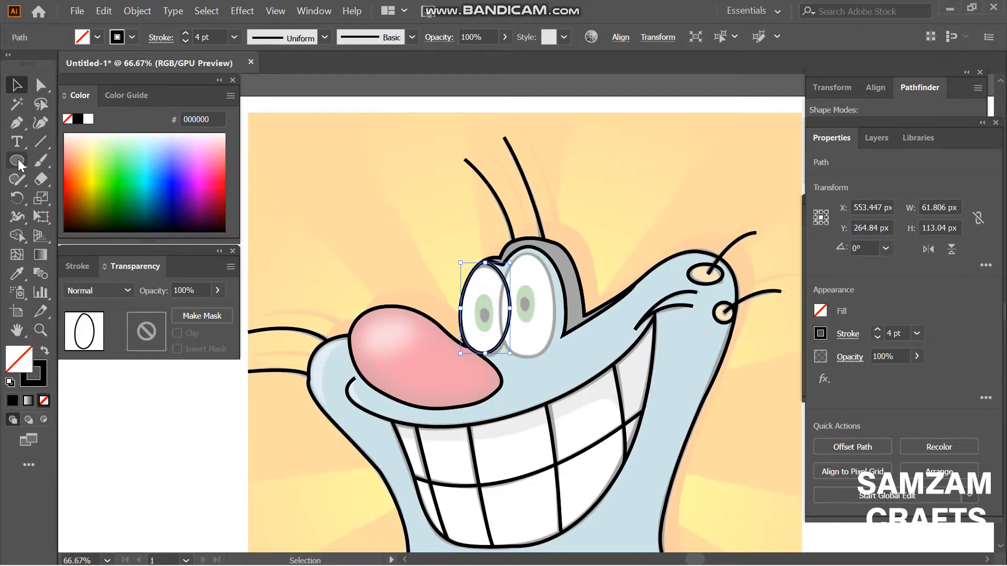
# Draw an ellipse about 61 by 124 px over the right eye and stretch it wider and taller to fit the reference.
pyautogui.click(17, 161)
pyautogui.moveTo(499, 258); pyautogui.dragTo(548, 357)
pyautogui.press('v')
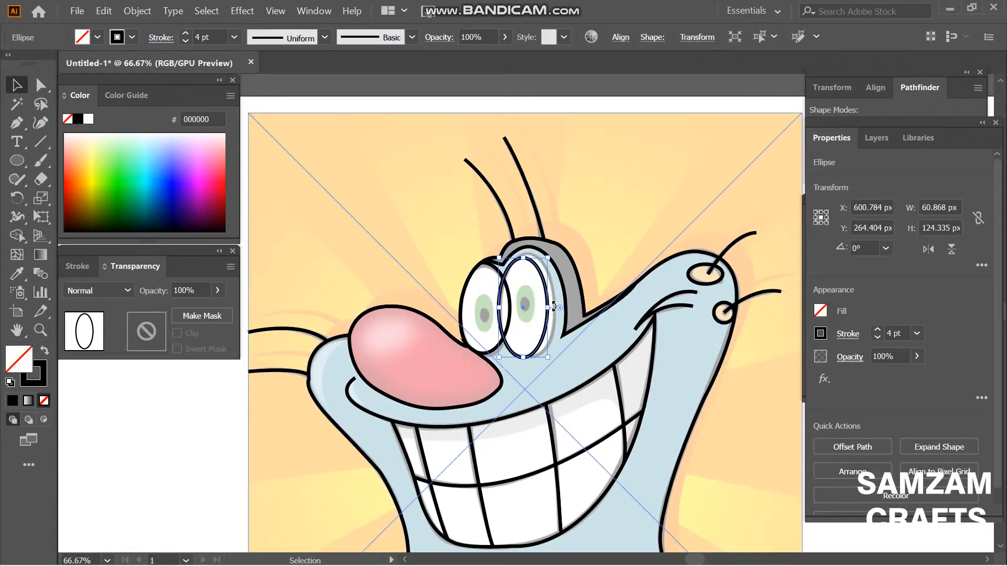
pyautogui.moveTo(548, 308); pyautogui.dragTo(556, 308)
pyautogui.moveTo(527, 258); pyautogui.dragTo(527, 253)
pyautogui.click(176, 517)
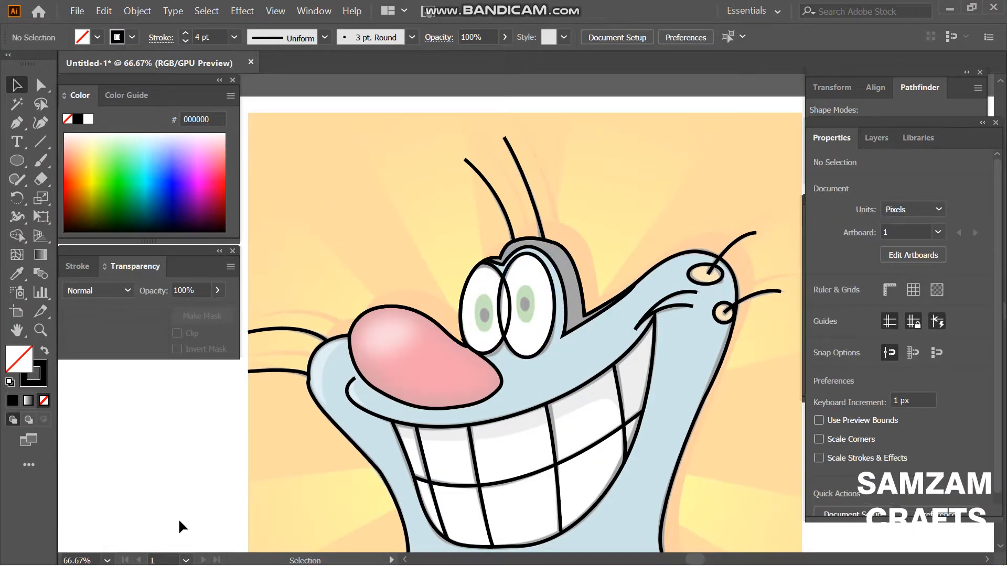
# Draw ellipses around the two green irises, the left about 22 by 48 px and the right about 22 by 45 px.
pyautogui.click(17, 162)
pyautogui.hotkey('ctrl', '=')
pyautogui.hotkey('ctrl', '=')
pyautogui.moveTo(413, 269); pyautogui.dragTo(452, 355)
pyautogui.press('v')
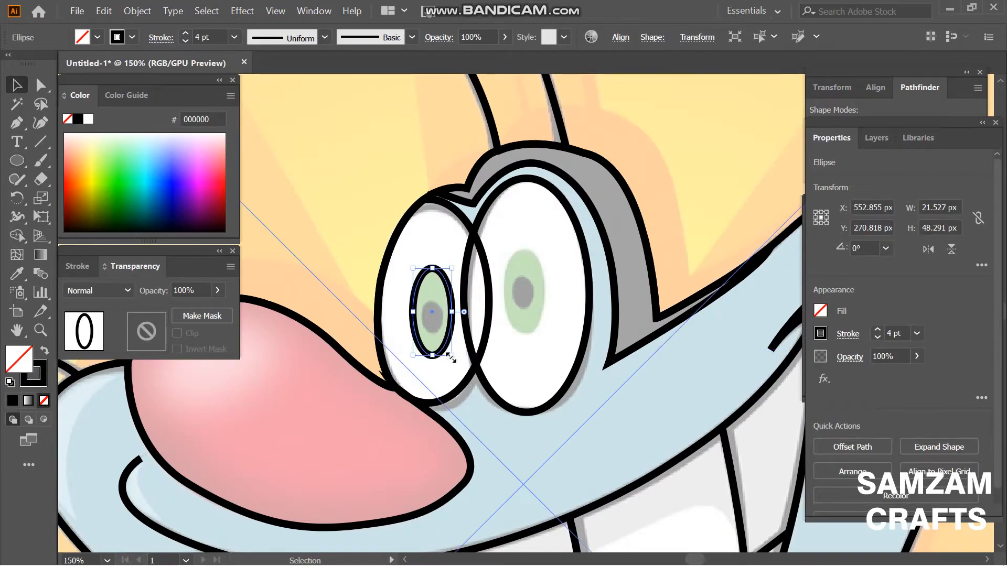
pyautogui.click(17, 161)
pyautogui.moveTo(507, 252); pyautogui.dragTo(545, 334)
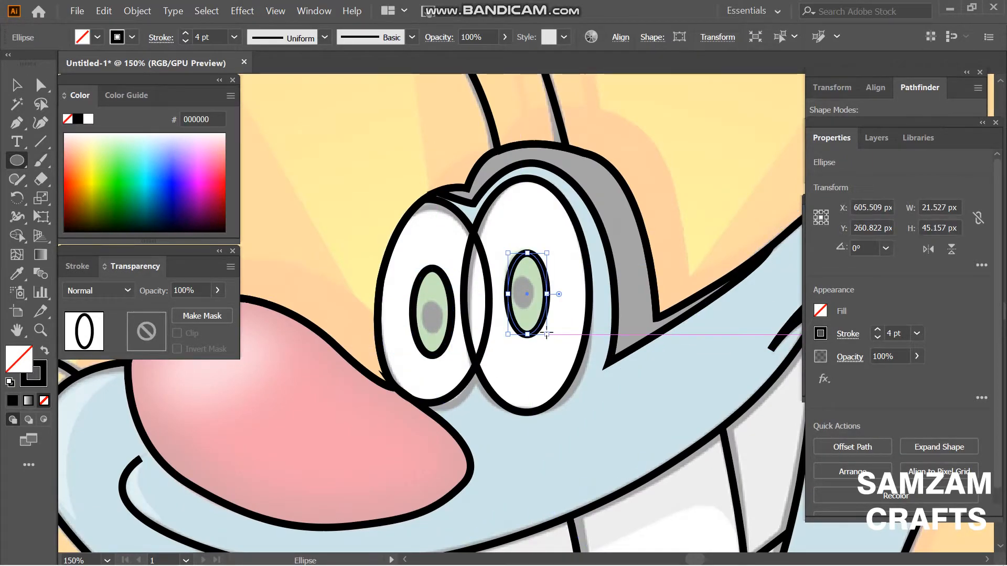
pyautogui.press('v')
pyautogui.click(77, 470)
# Draw pupil ellipses inside both irises, the left about 10 by 19 px and the right about 9 by 15 px.
pyautogui.click(17, 163)
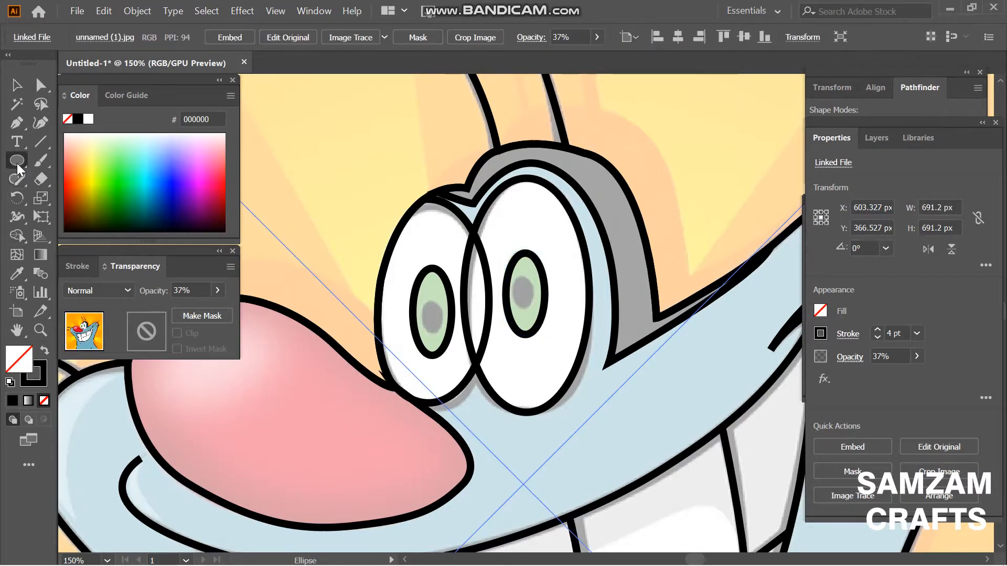
pyautogui.moveTo(424, 301); pyautogui.dragTo(444, 333)
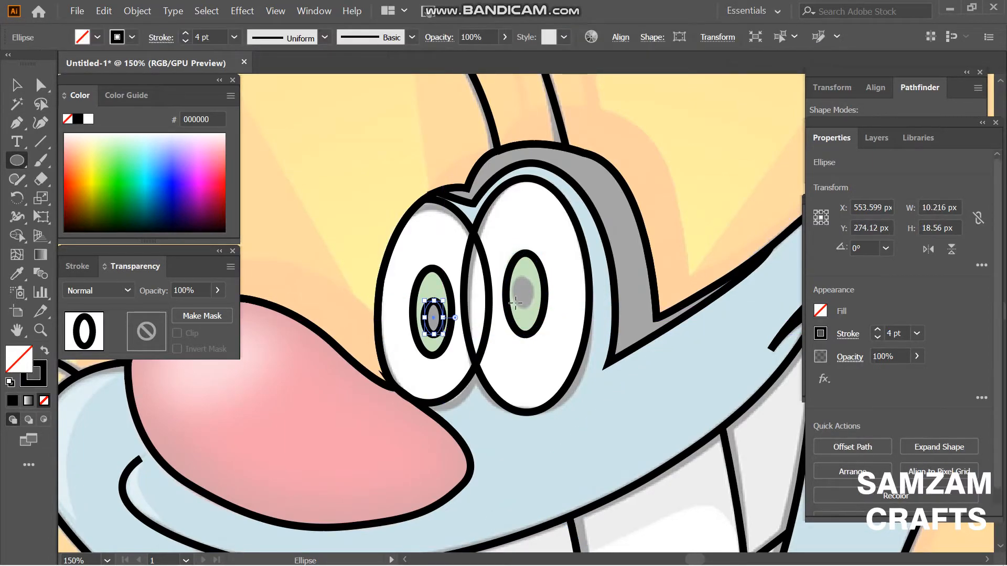
pyautogui.moveTo(514, 279); pyautogui.dragTo(531, 308)
pyautogui.press('v')
pyautogui.click(288, 299)
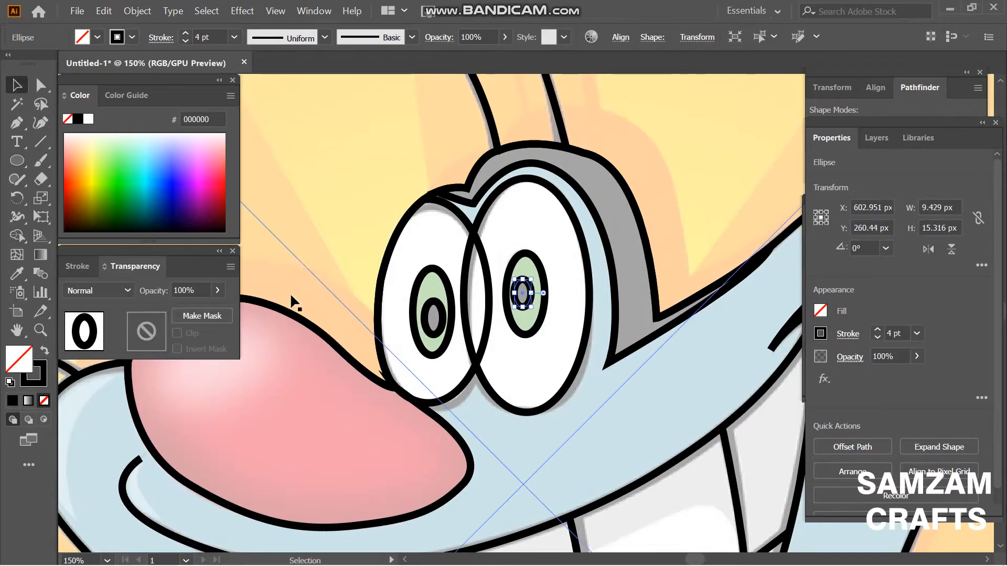
pyautogui.hotkey('ctrl', '-')
pyautogui.hotkey('ctrl', '-')
pyautogui.hotkey('ctrl', '-')
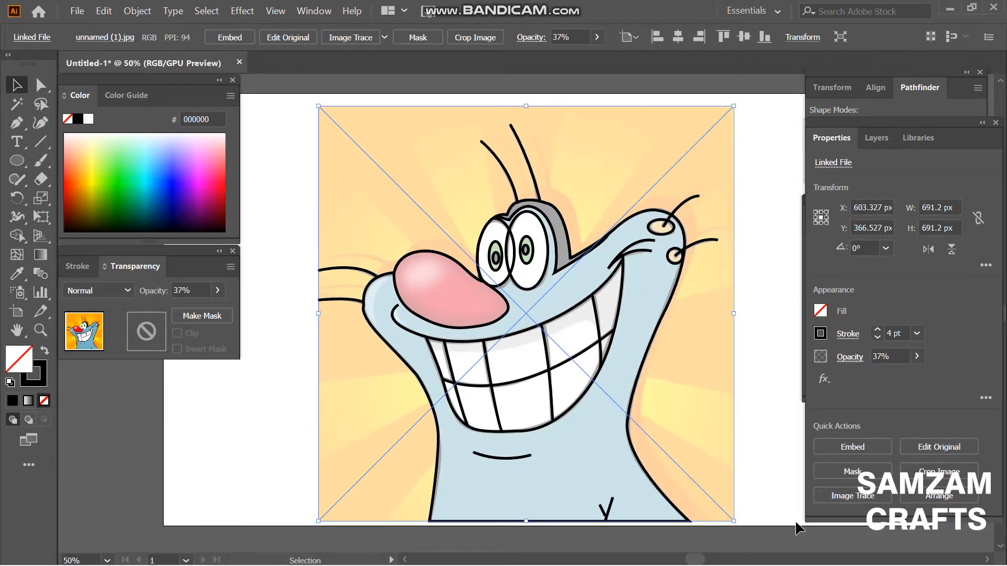
# Move the reference image beside the line art at the artboard's left edge and restore its opacity to 100%.
pyautogui.click(796, 522)
pyautogui.hotkey('ctrl', '-')
pyautogui.moveTo(576, 356); pyautogui.dragTo(301, 352)
pyautogui.hotkey('ctrl', '-')
pyautogui.moveTo(675, 561); pyautogui.dragTo(693, 561)
pyautogui.click(917, 356)
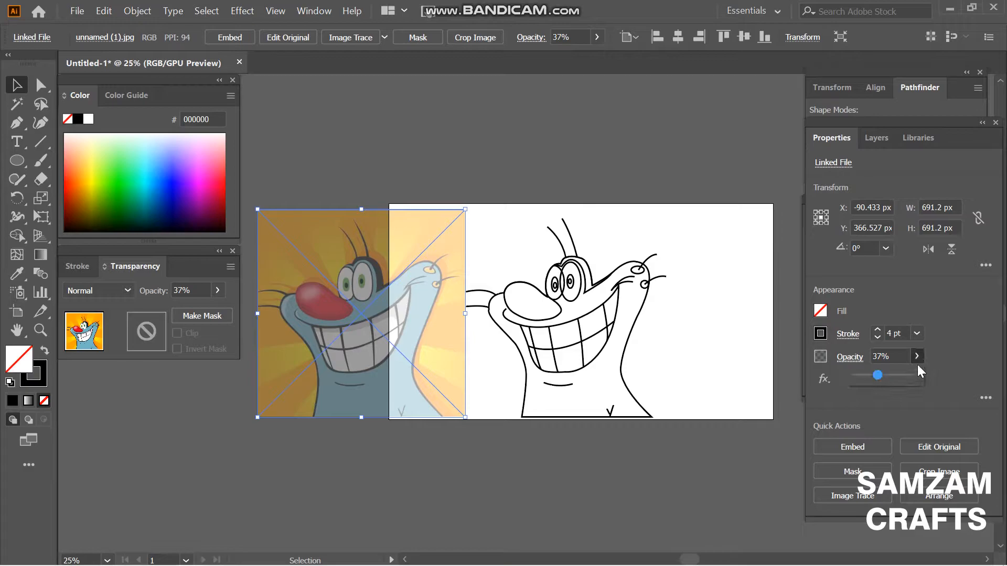
pyautogui.click(919, 376)
pyautogui.click(681, 472)
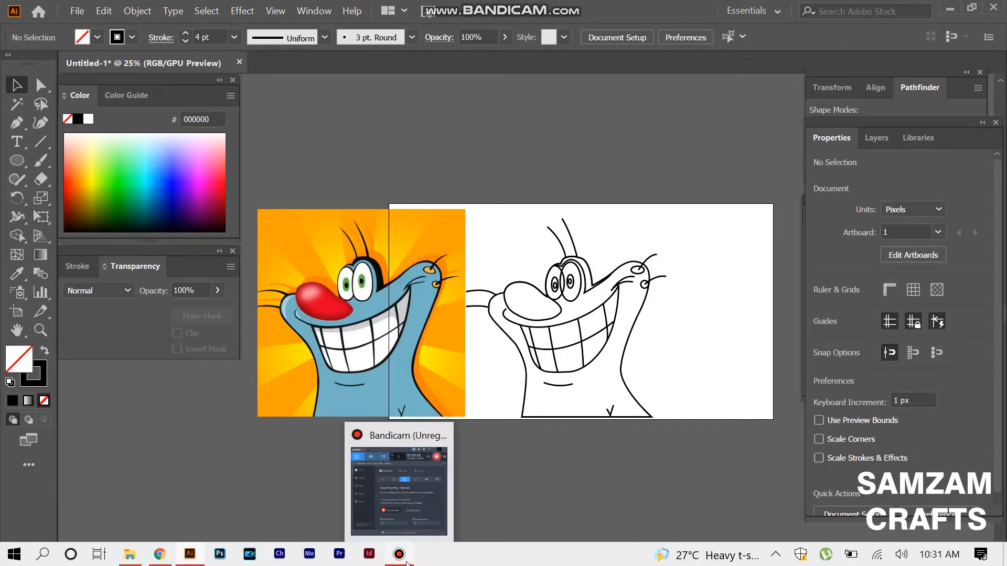
pyautogui.click(407, 564)
pyautogui.click(713, 182)
# Fill the cat's body shape with the blue sampled from the reference and give it a 5 pt black stroke.
pyautogui.hotkey('ctrl', '+')
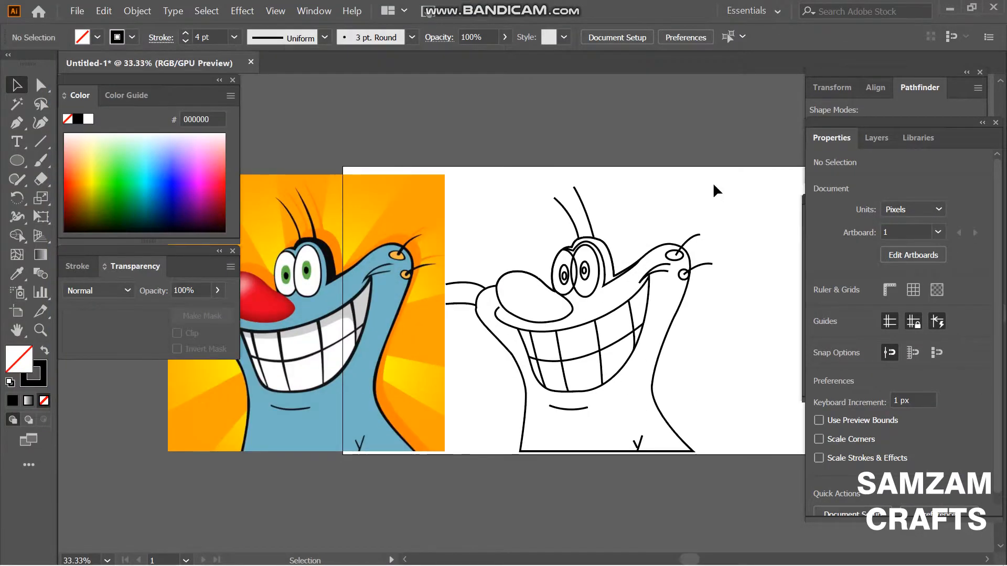
pyautogui.click(524, 442)
pyautogui.press('i')
pyautogui.click(282, 420)
pyautogui.press('v')
pyautogui.click(43, 369)
pyautogui.click(77, 119)
pyautogui.click(234, 37)
pyautogui.click(258, 176)
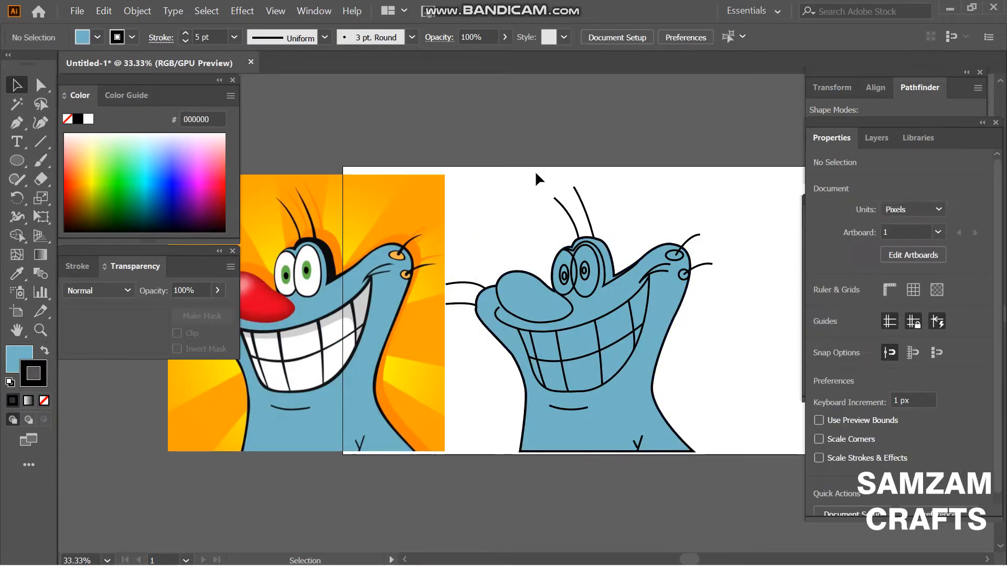
# Fill the patch behind the eyes with black sampled from the reference, without a stroke.
pyautogui.click(603, 258)
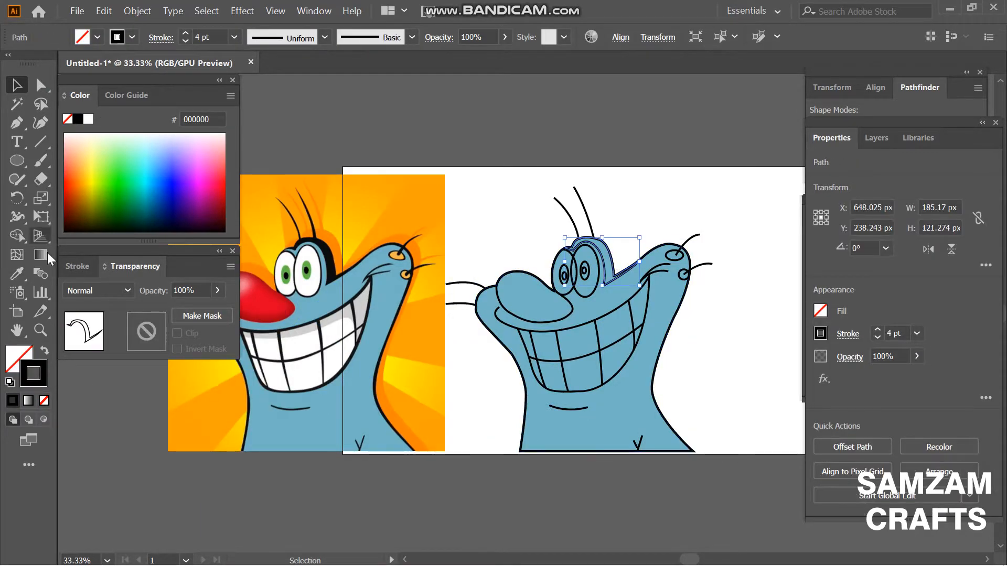
pyautogui.click(803, 425)
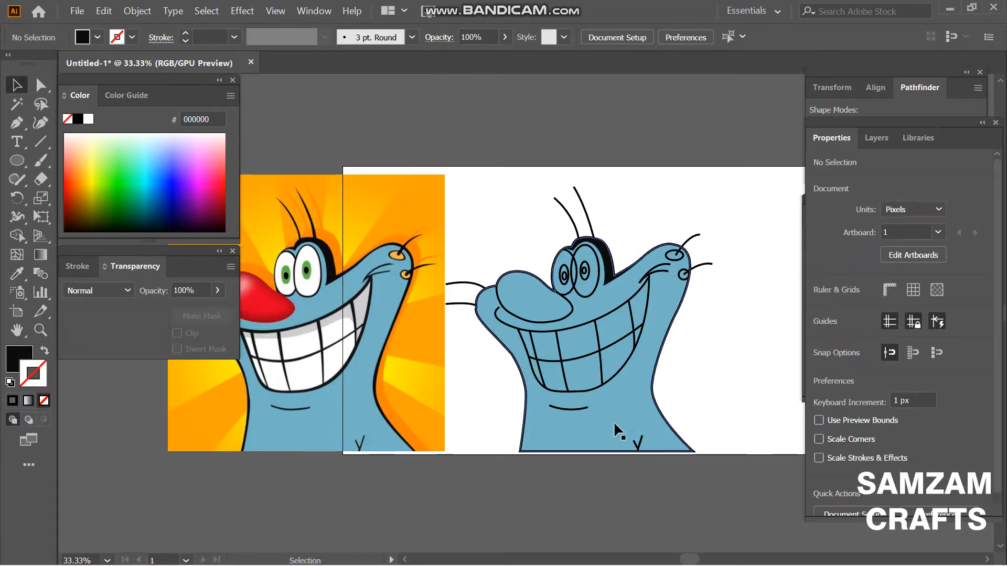
pyautogui.click(599, 382)
pyautogui.press('i')
pyautogui.click(315, 342)
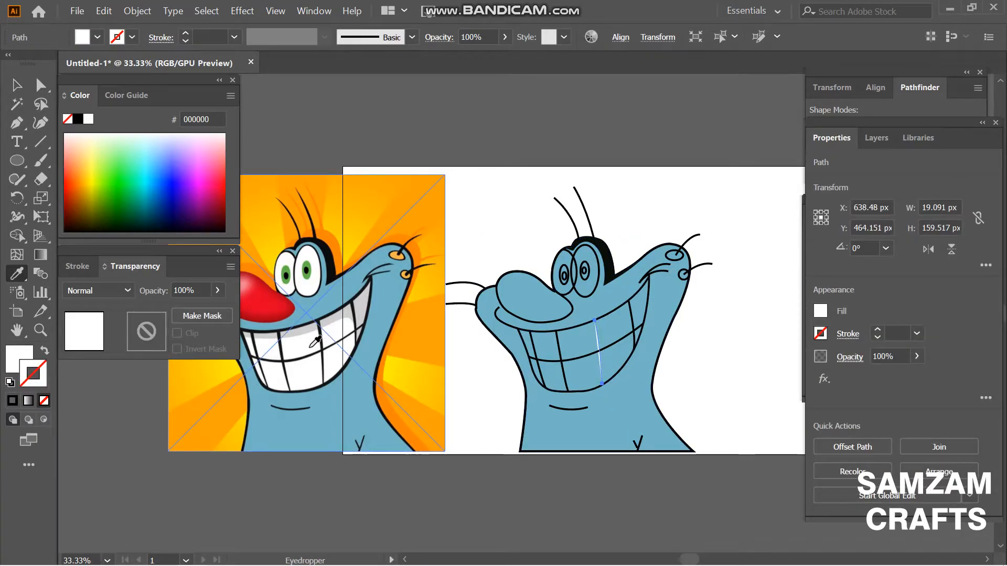
pyautogui.press('v')
# Fill the mouth outline with white sampled from the reference teeth and give it a 5 pt black stroke.
pyautogui.click(580, 389)
pyautogui.press('i')
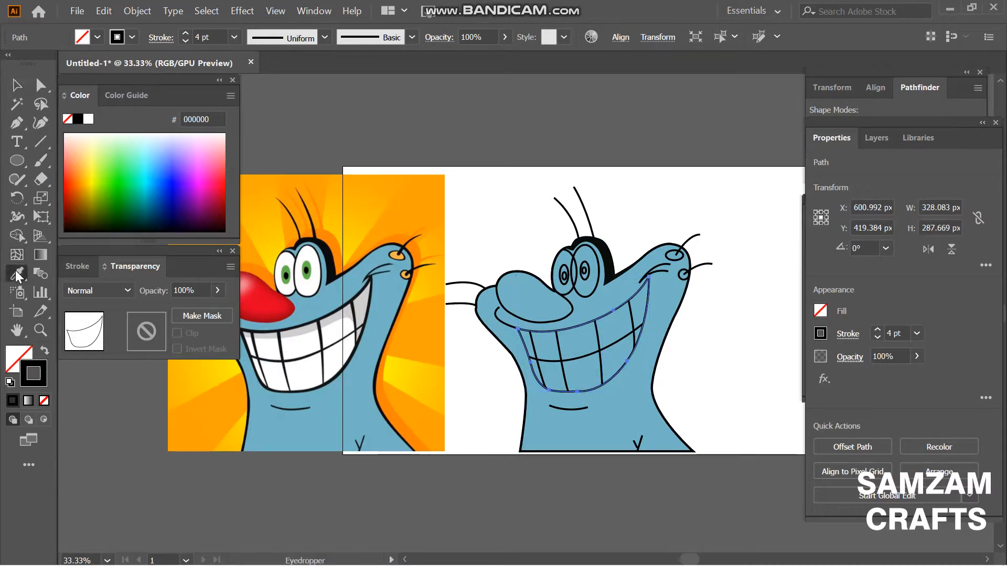
pyautogui.click(303, 341)
pyautogui.press('v')
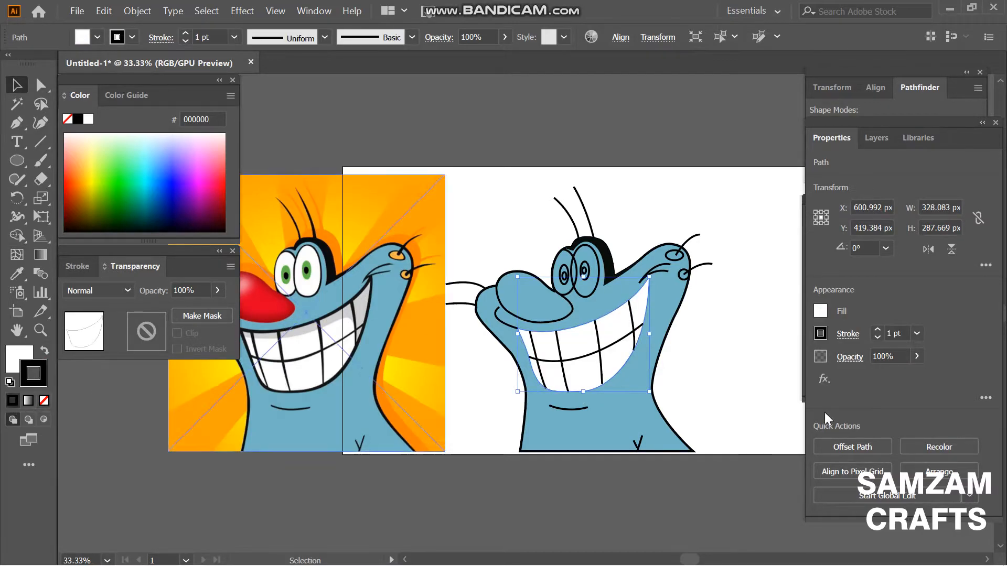
pyautogui.click(10, 383)
pyautogui.click(916, 356)
pyautogui.click(234, 36)
pyautogui.click(254, 175)
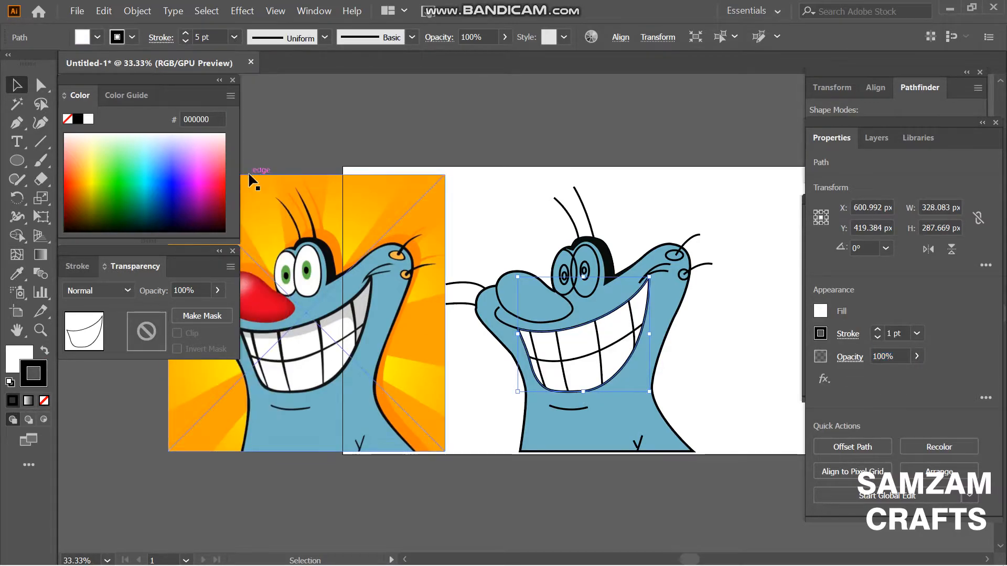
pyautogui.click(729, 306)
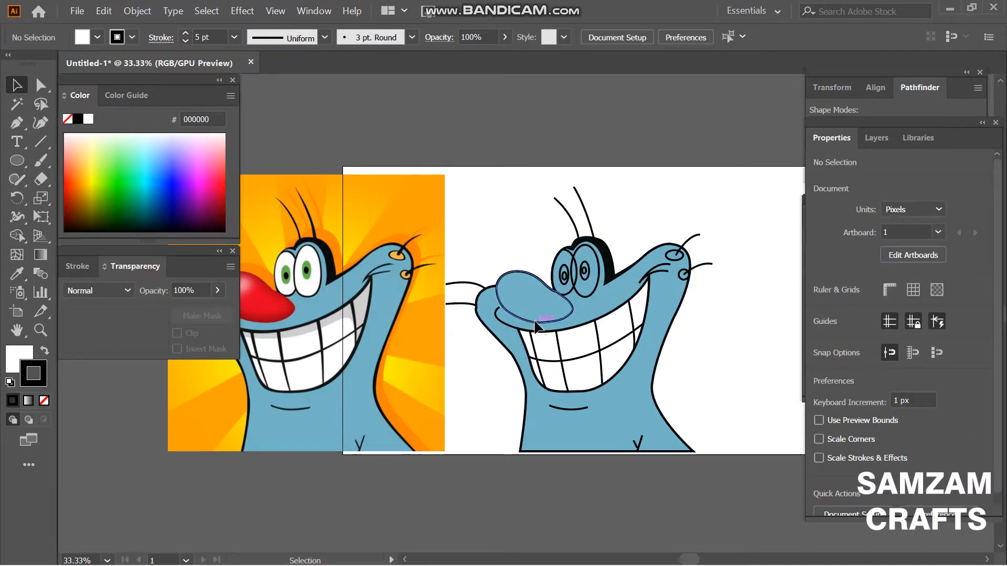
# Fill the nose with red sampled from the reference and give it a 5 pt black stroke.
pyautogui.click(546, 293)
pyautogui.press('i')
pyautogui.click(274, 308)
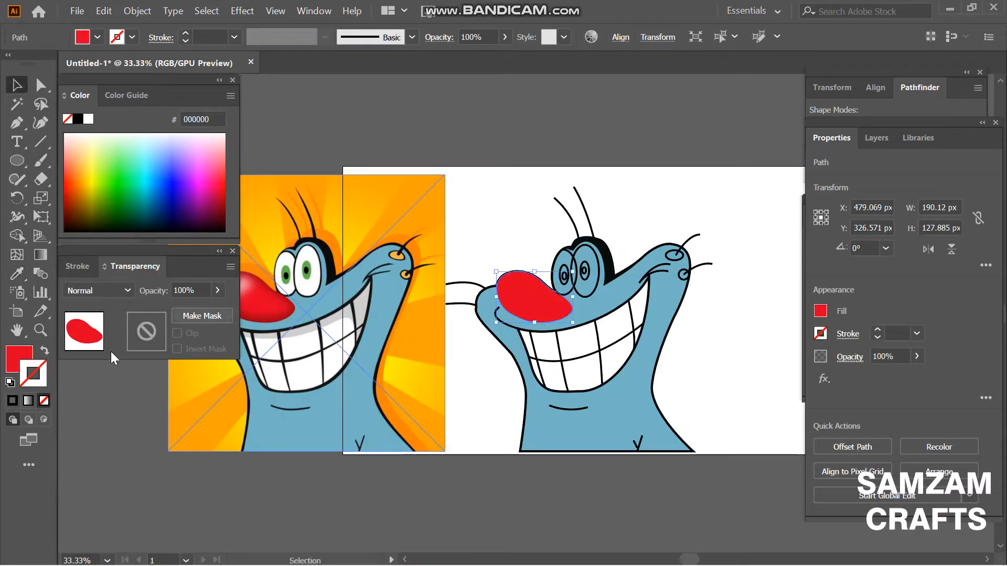
pyautogui.click(13, 401)
pyautogui.click(236, 38)
pyautogui.click(254, 176)
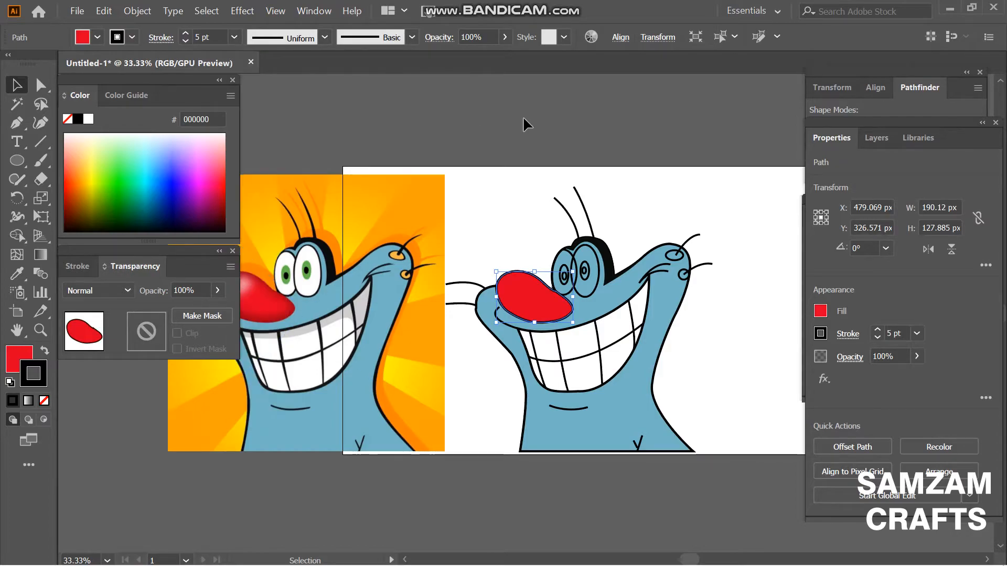
pyautogui.click(523, 124)
# Fill the left eye shape with white sampled from the reference eye.
pyautogui.click(554, 270)
pyautogui.click(18, 273)
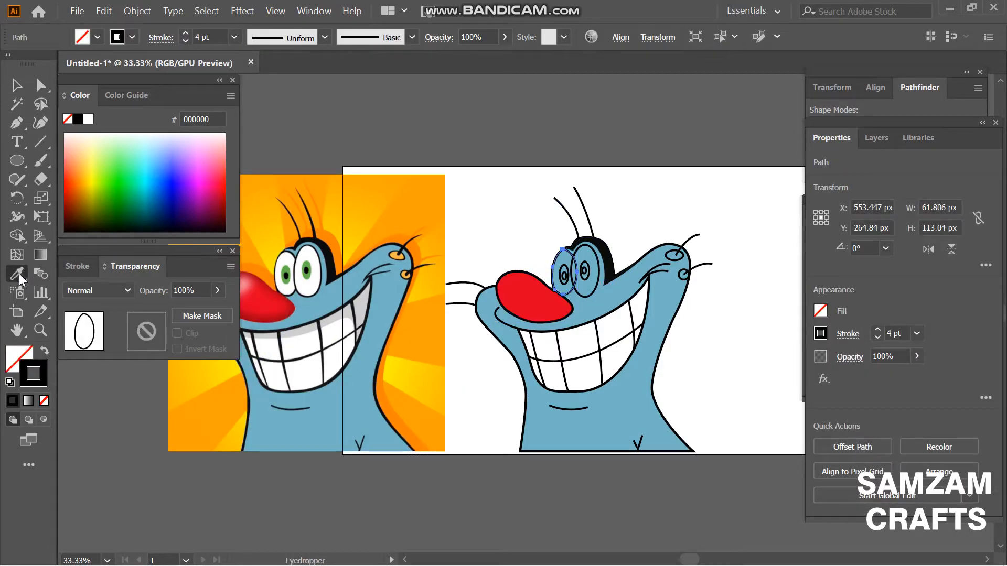
pyautogui.click(284, 261)
pyautogui.press('v')
# Fill the left iris with the reference green and its pupil with the reference black, both without strokes.
pyautogui.click(566, 280)
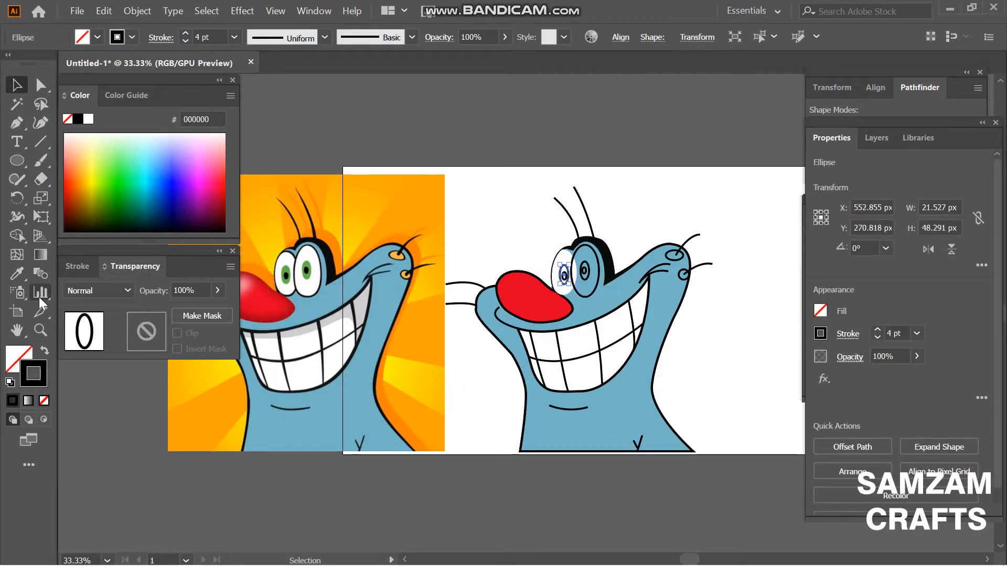
pyautogui.click(15, 281)
pyautogui.click(287, 272)
pyautogui.press('v')
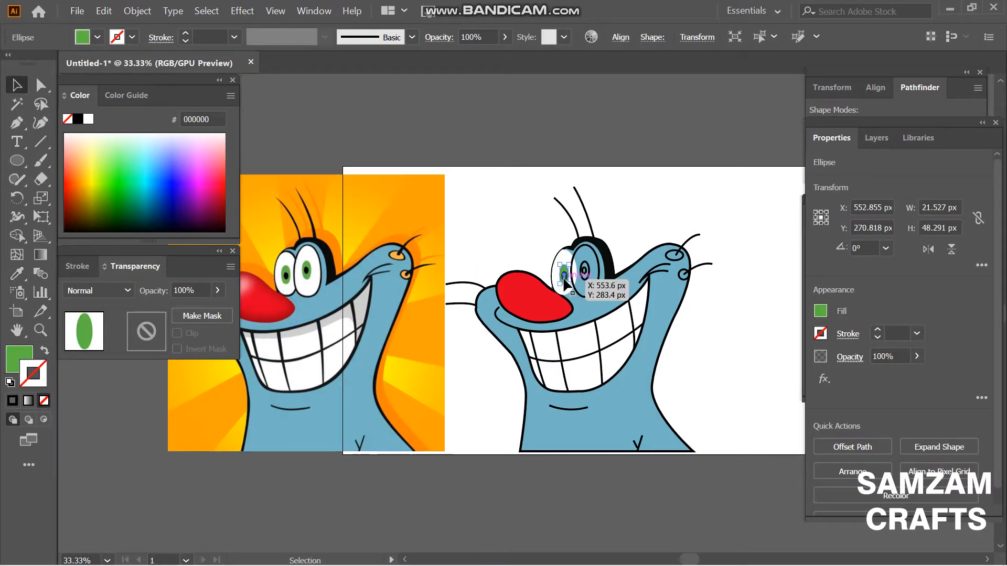
pyautogui.click(565, 277)
pyautogui.click(17, 273)
pyautogui.click(306, 272)
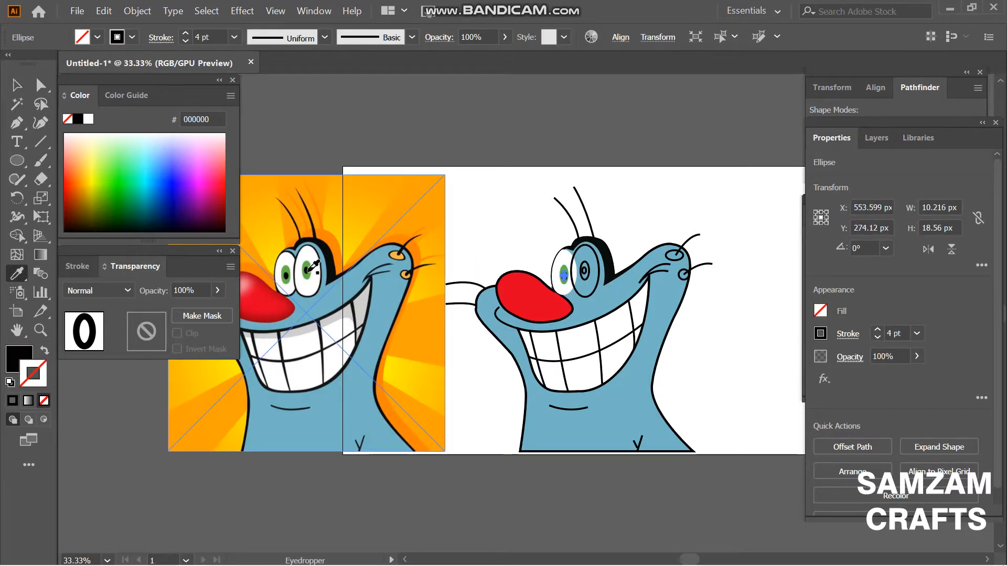
pyautogui.press('v')
pyautogui.click(609, 469)
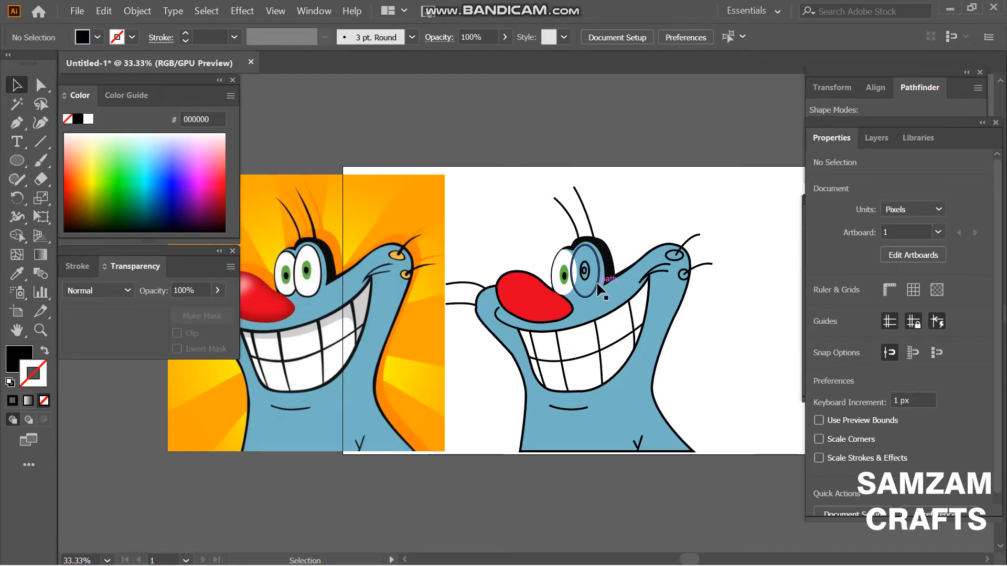
# Outline the white left eye with a 5 pt black stroke.
pyautogui.click(563, 285)
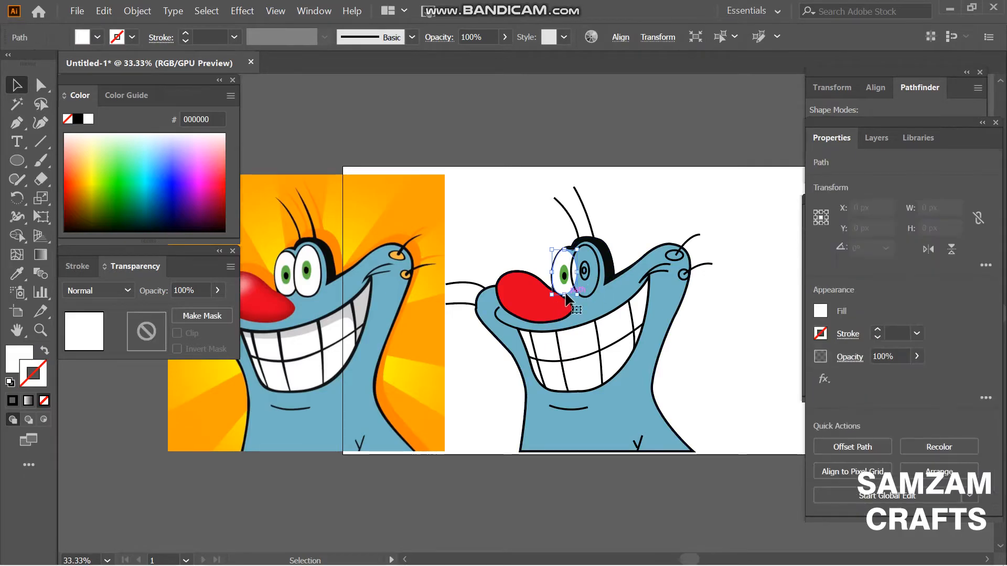
pyautogui.click(234, 37)
pyautogui.click(252, 173)
pyautogui.hotkey('ctrl', 'shift', 'a')
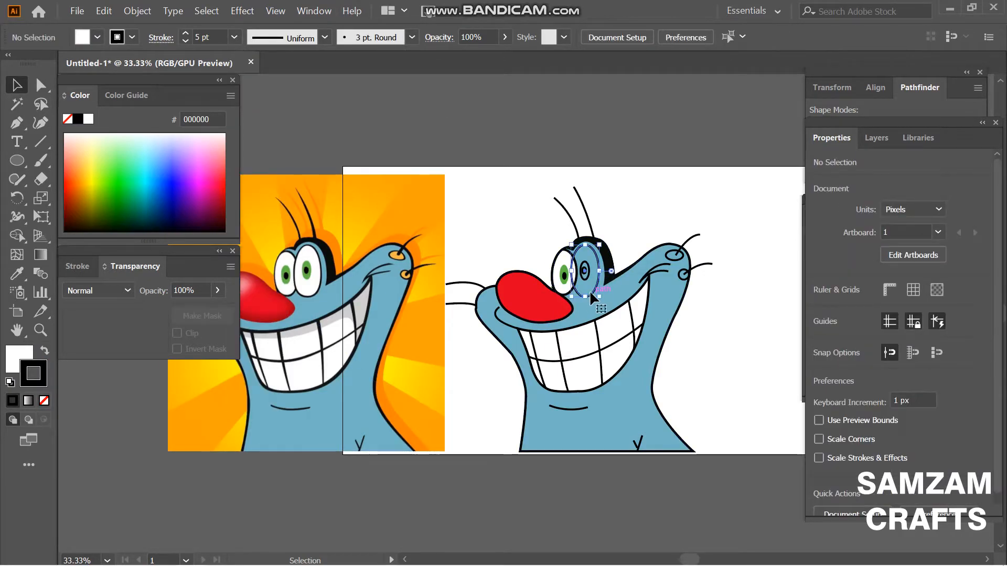
# Fill the right eye ellipse with white and give it a 5 pt black stroke.
pyautogui.click(589, 290)
pyautogui.press('/')
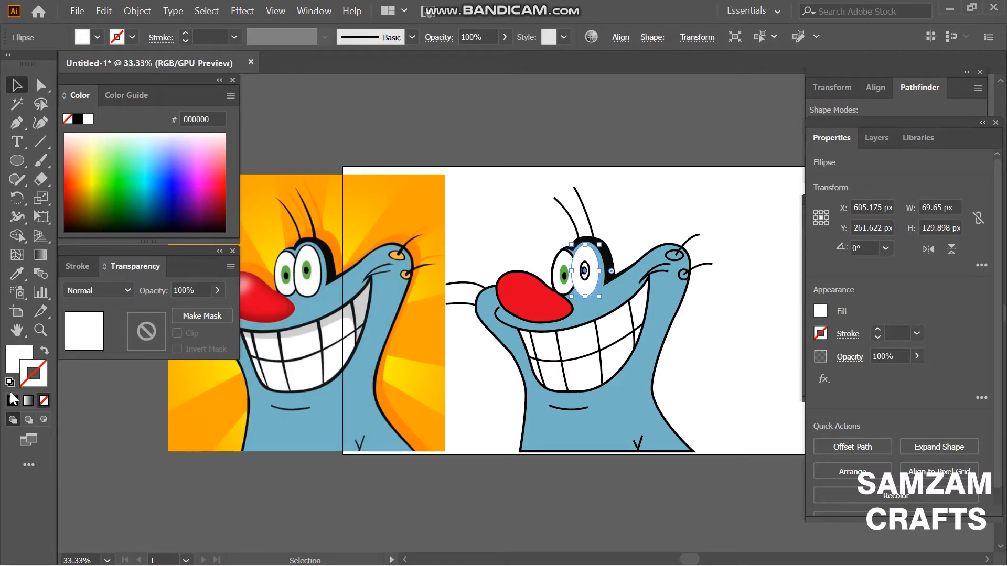
pyautogui.click(12, 400)
pyautogui.click(234, 37)
pyautogui.click(252, 174)
pyautogui.hotkey('ctrl', 'shift', 'a')
# Fill the right iris with green and its pupil with black, both sampled from the reference's right eye.
pyautogui.click(587, 279)
pyautogui.click(17, 273)
pyautogui.click(307, 272)
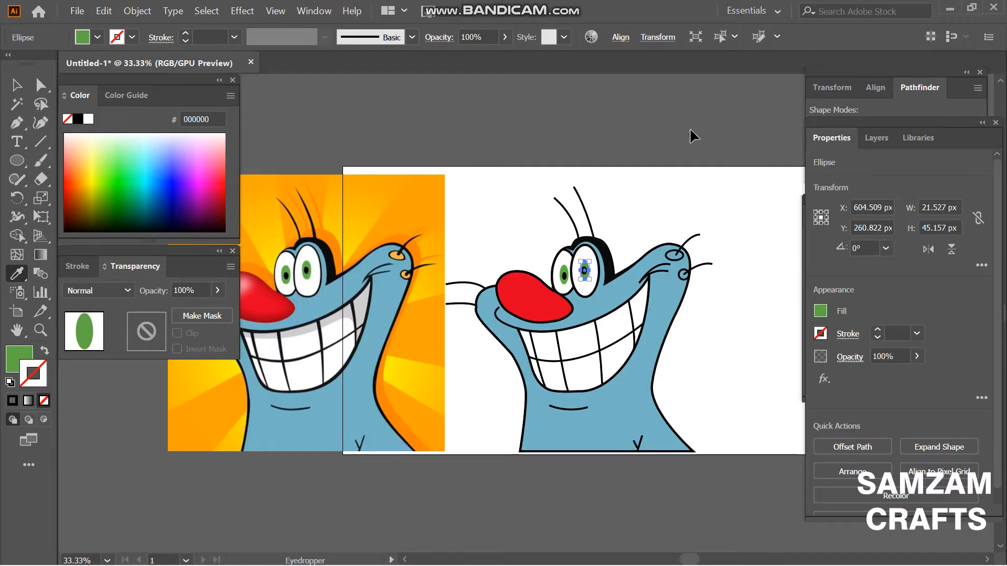
pyautogui.hotkey('ctrl', 'shift', 'a')
pyautogui.keyDown('ctrl'); pyautogui.click(584, 271); pyautogui.keyUp('ctrl')
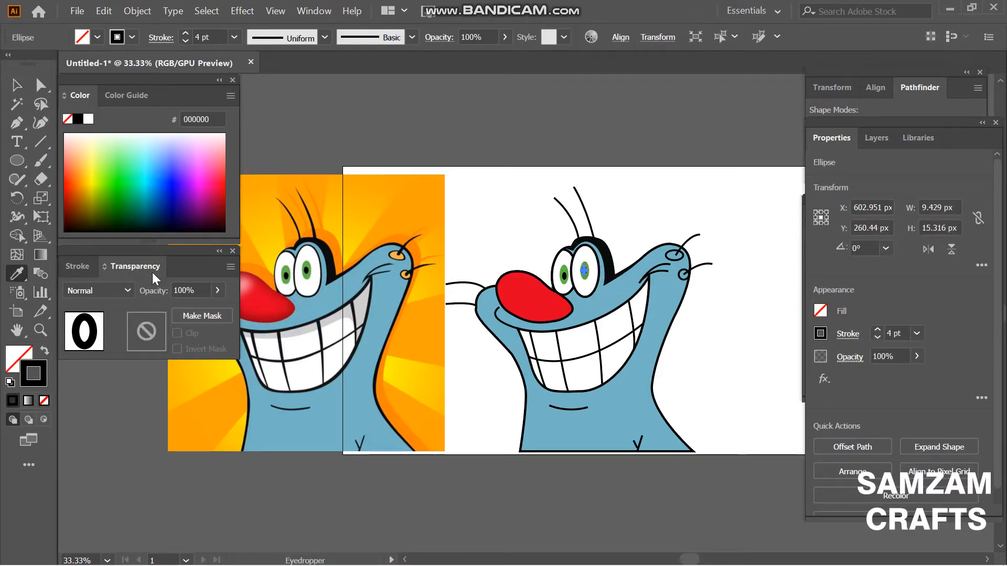
pyautogui.click(306, 272)
pyautogui.press('v')
pyautogui.click(562, 132)
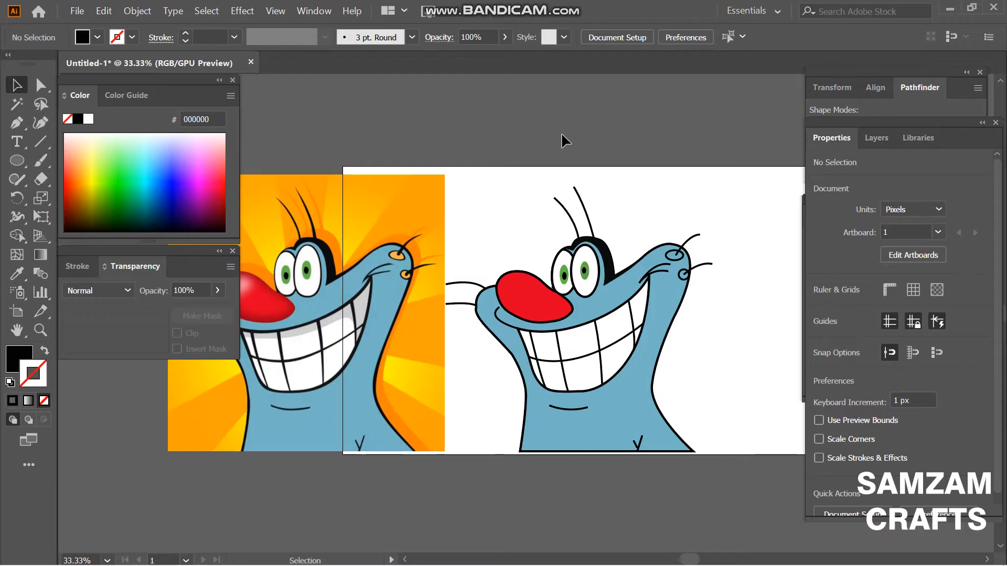
# Fill the upper whisker spot with orange sampled from the reference and give it a 4 pt black stroke.
pyautogui.click(675, 255)
pyautogui.click(17, 273)
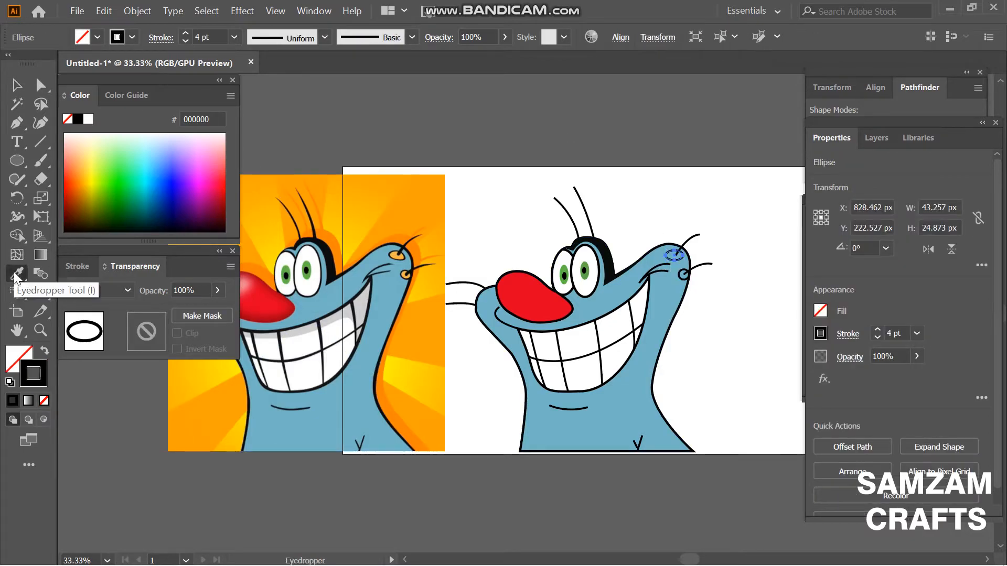
pyautogui.click(398, 256)
pyautogui.press('v')
pyautogui.click(234, 36)
pyautogui.click(260, 138)
pyautogui.click(609, 146)
# Copy the upper whisker spot's orange fill and black stroke to the lower whisker spot.
pyautogui.click(684, 274)
pyautogui.click(16, 273)
pyautogui.click(675, 256)
pyautogui.press('v')
pyautogui.click(768, 388)
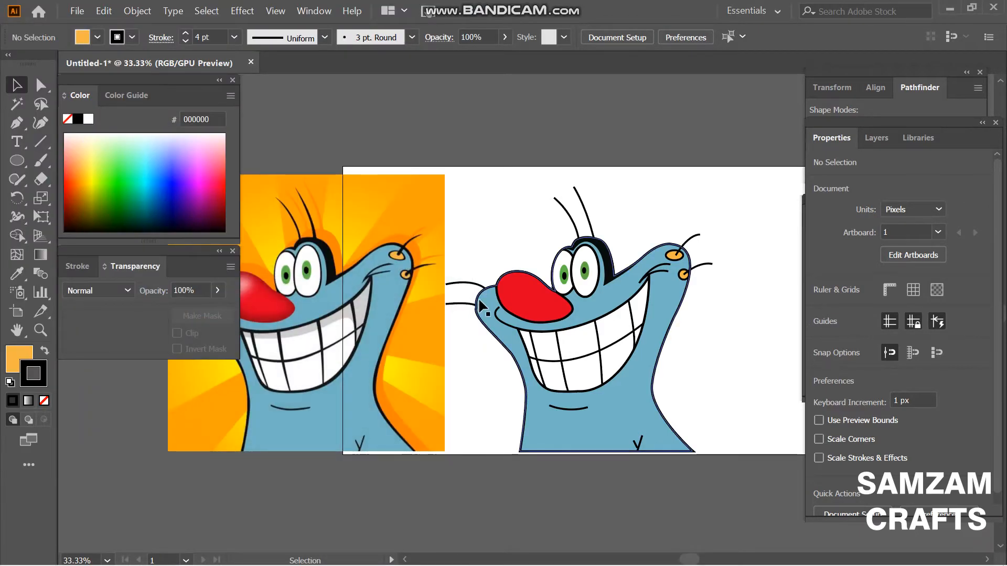
# Draw two overlapping unfilled circles about 76 px wide with 5 pt black strokes on the cheek left of the nose.
pyautogui.hotkey('ctrl', '-')
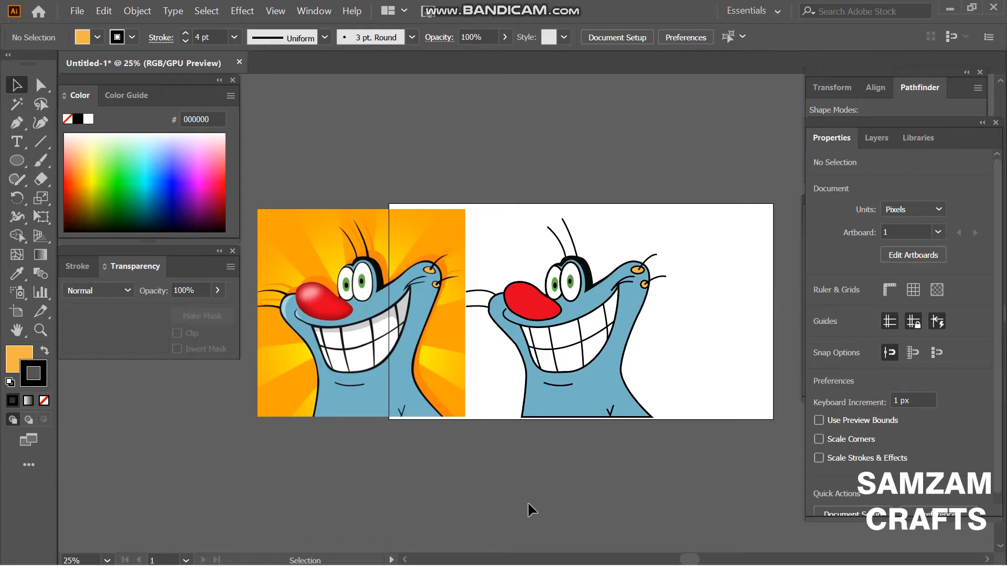
pyautogui.hotkey('ctrl', '+')
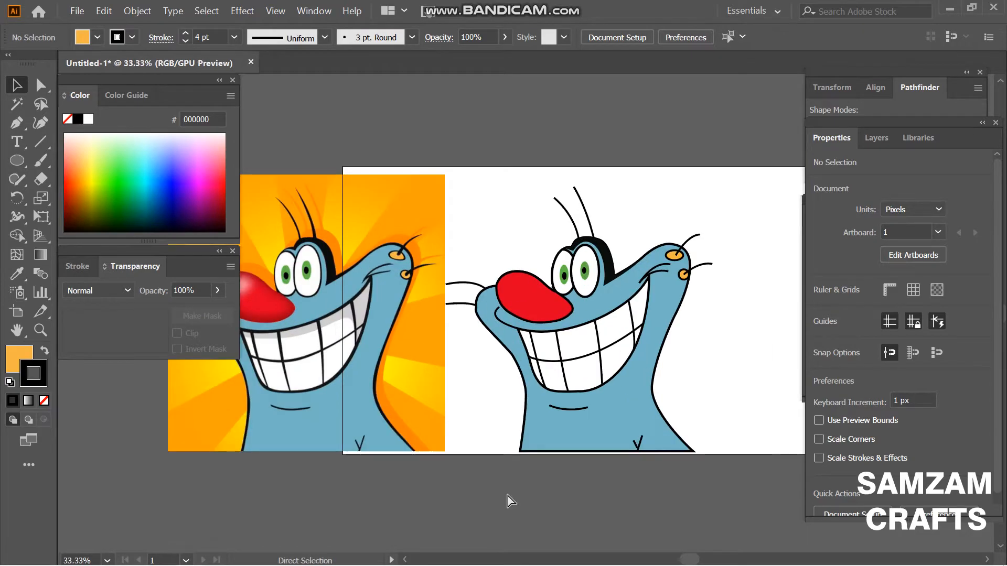
pyautogui.hotkey('ctrl', '+')
pyautogui.press('/')
pyautogui.click(18, 163)
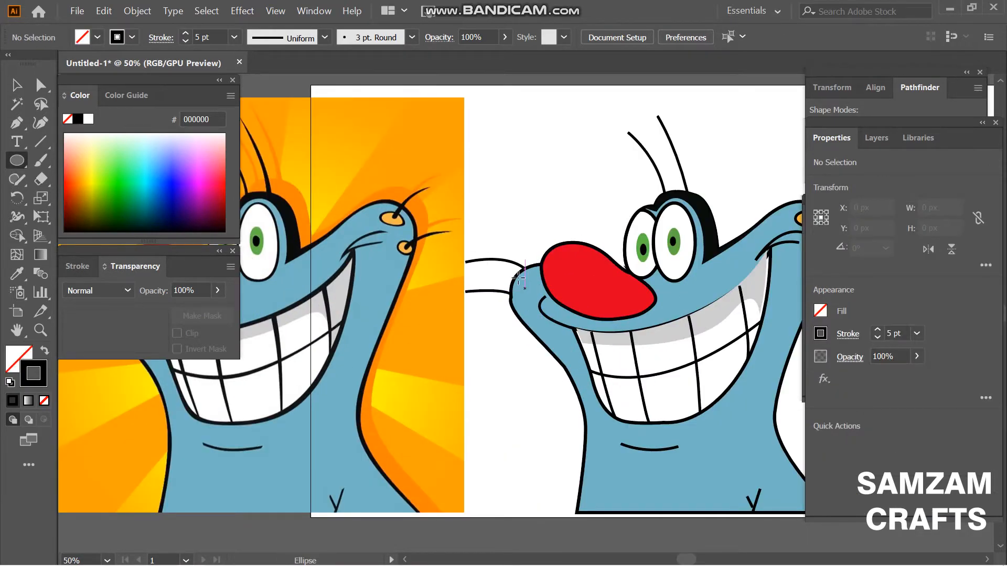
pyautogui.moveTo(536, 295)
pyautogui.mouseDown()
pyautogui.moveTo(560, 320)
pyautogui.moveTo(558, 311)
pyautogui.moveTo(475, 435)
pyautogui.moveTo(476, 359)
pyautogui.moveTo(565, 314)
pyautogui.mouseUp()
pyautogui.press('v')
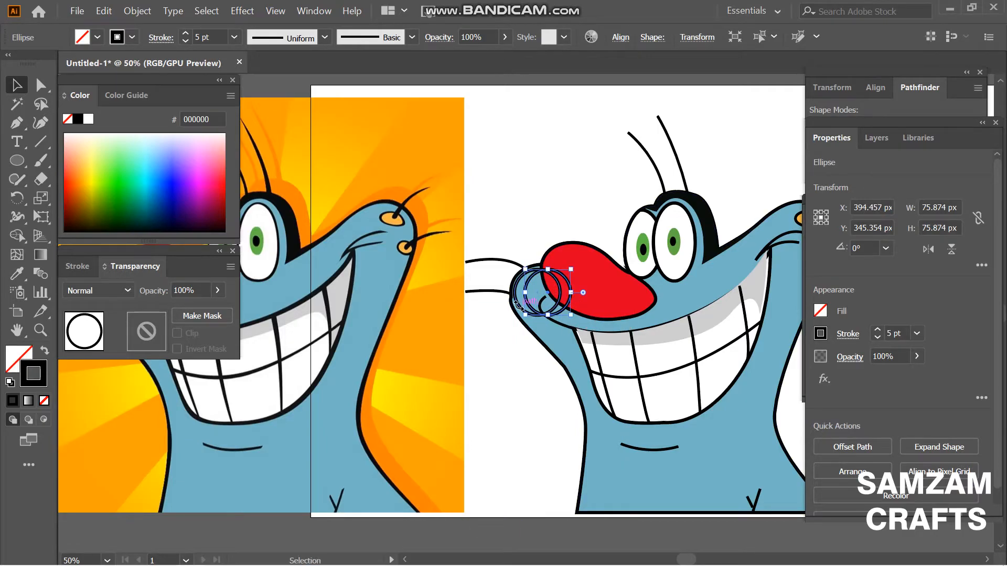
# Subtract one cheek circle from the other to leave a crescent about 47 by 76 px, and close the Pathfinder controls.
pyautogui.keyDown('shift'); pyautogui.click(516, 302); pyautogui.keyUp('shift')
pyautogui.click(849, 130)
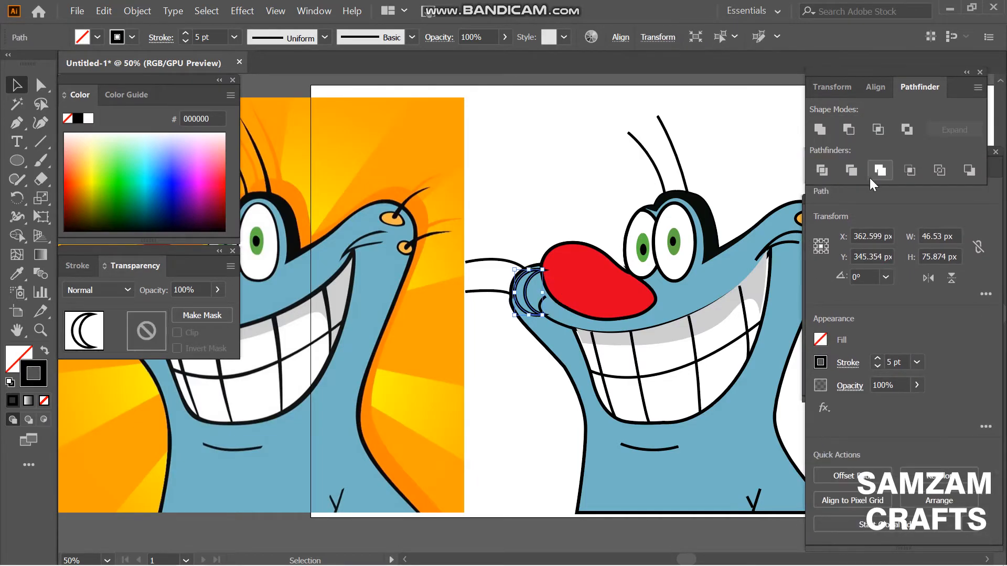
pyautogui.click(979, 72)
pyautogui.click(640, 98)
# Fill the cheek crescent with the light blue highlight colour sampled from the reference, without a stroke.
pyautogui.click(522, 314)
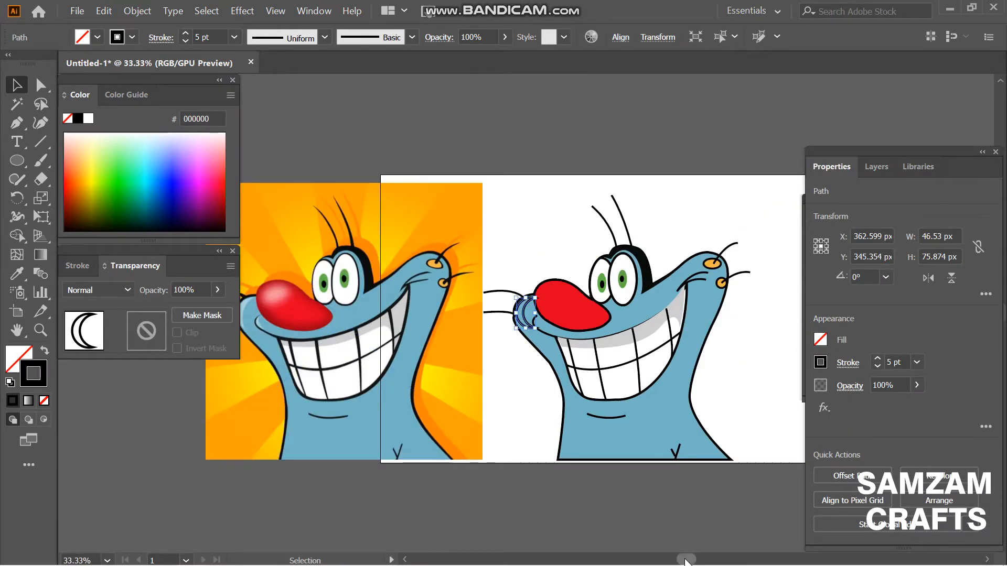
pyautogui.hscroll(-3, 289, 315)
pyautogui.click(17, 274)
pyautogui.click(311, 308)
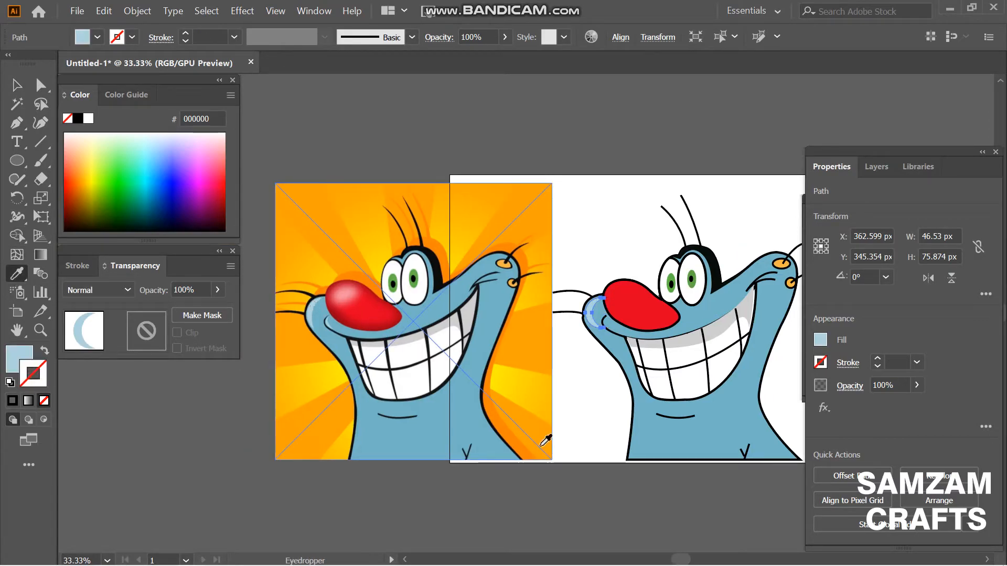
pyautogui.press('v')
# Rotate the light blue crescent to about 346° and fit it along the inside edge of the cheek.
pyautogui.moveTo(600, 331); pyautogui.dragTo(597, 311)
pyautogui.click(663, 178)
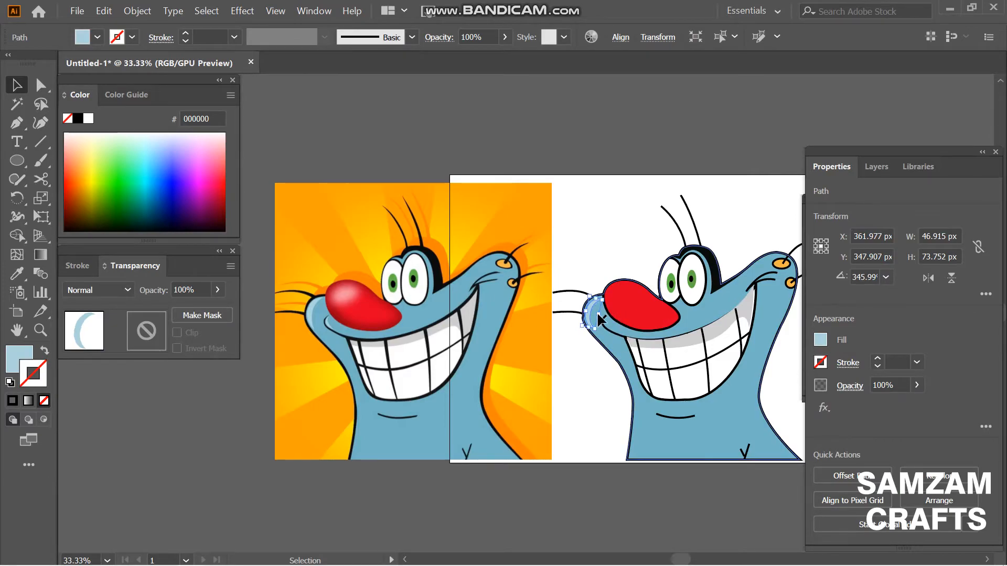
pyautogui.click(621, 164)
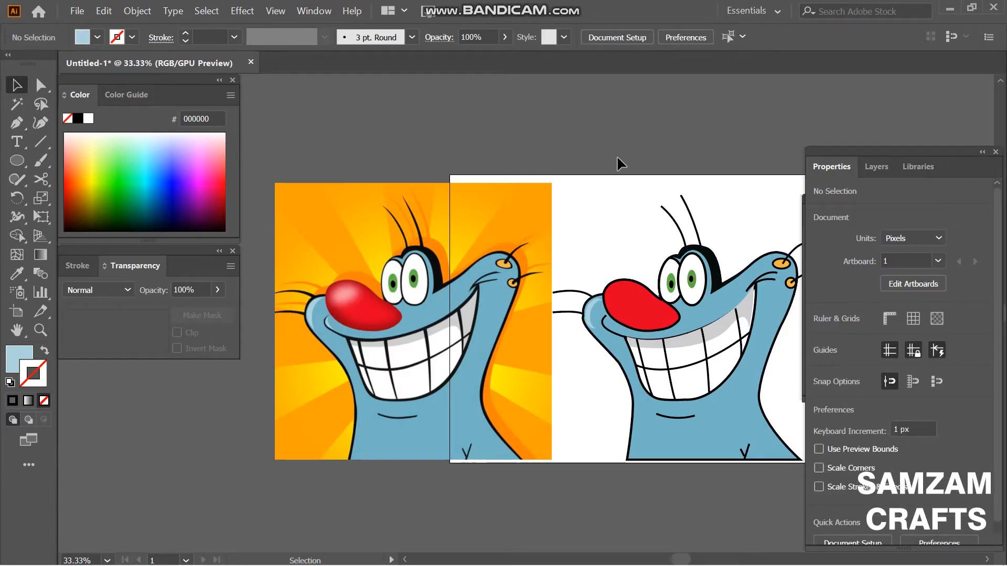
# Move the grey teeth shading two positions down in the layer stack.
pyautogui.click(692, 340)
pyautogui.click(875, 173)
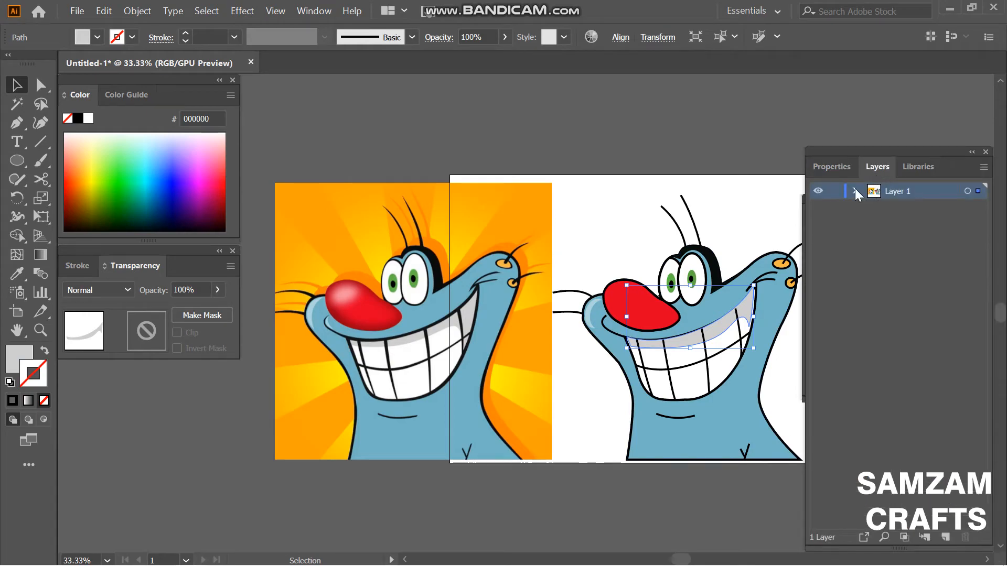
pyautogui.click(854, 190)
pyautogui.moveTo(985, 319); pyautogui.dragTo(980, 376)
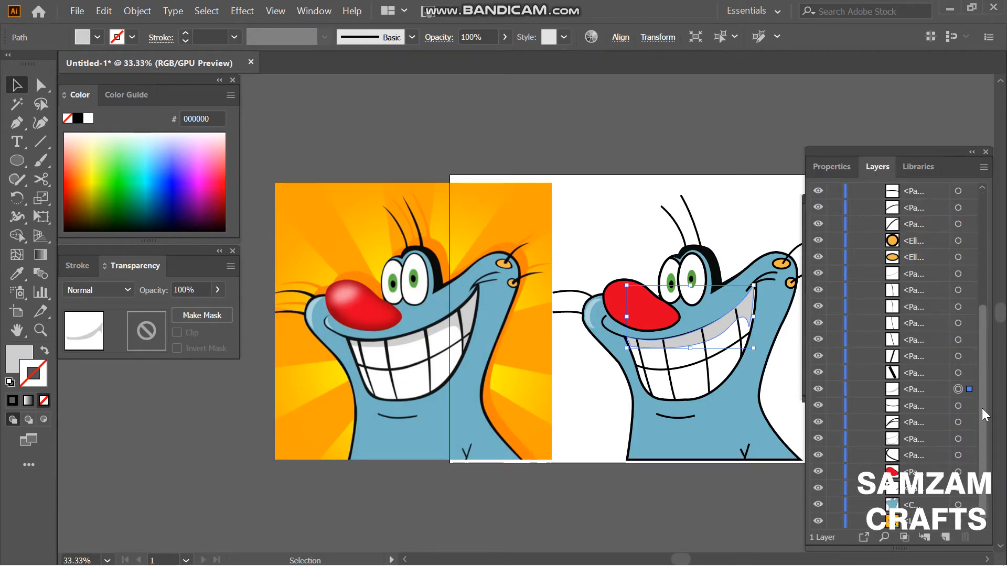
pyautogui.click(919, 388)
pyautogui.moveTo(917, 399); pyautogui.dragTo(914, 423)
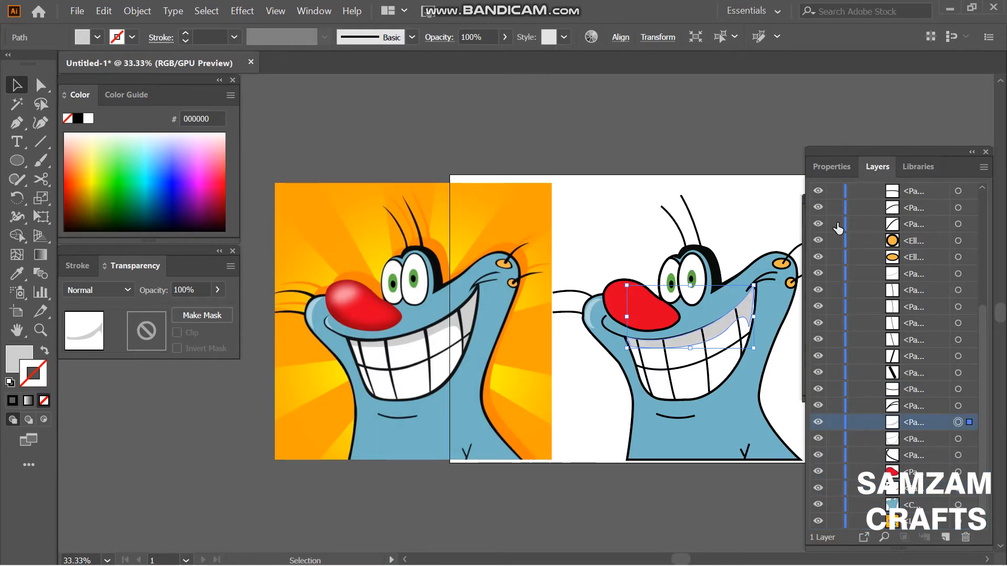
pyautogui.click(819, 114)
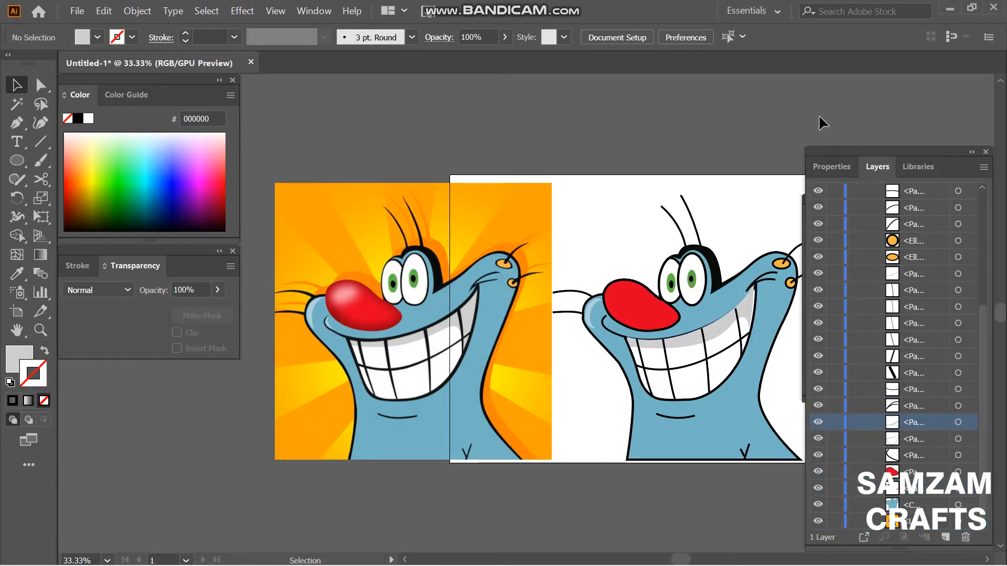
# Delete the grey teeth shading and redraw it with the Pen tool as a closed grey shape overlapping the upper teeth and mouth corner.
pyautogui.click(709, 332)
pyautogui.press('Delete')
pyautogui.press('p')
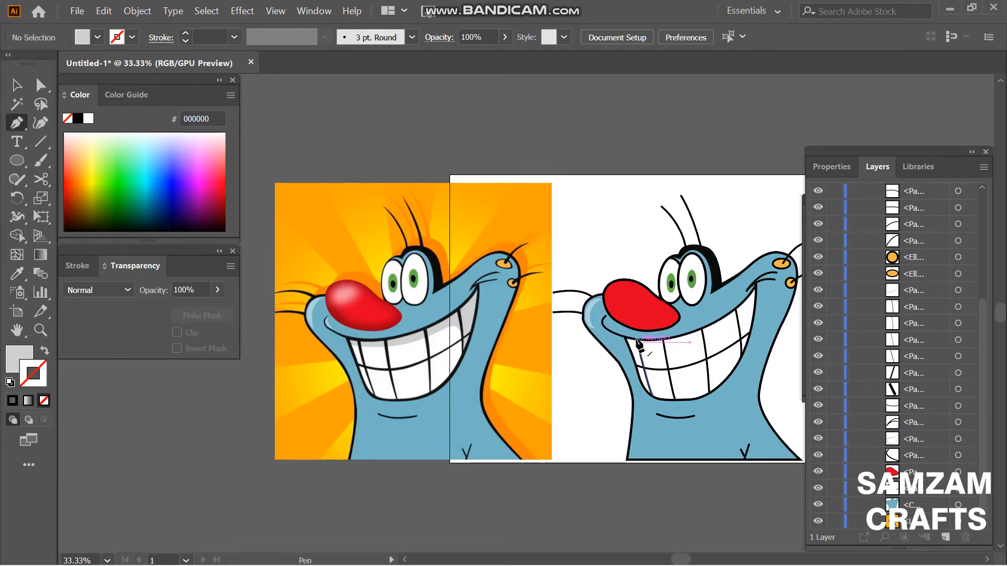
pyautogui.click(621, 341)
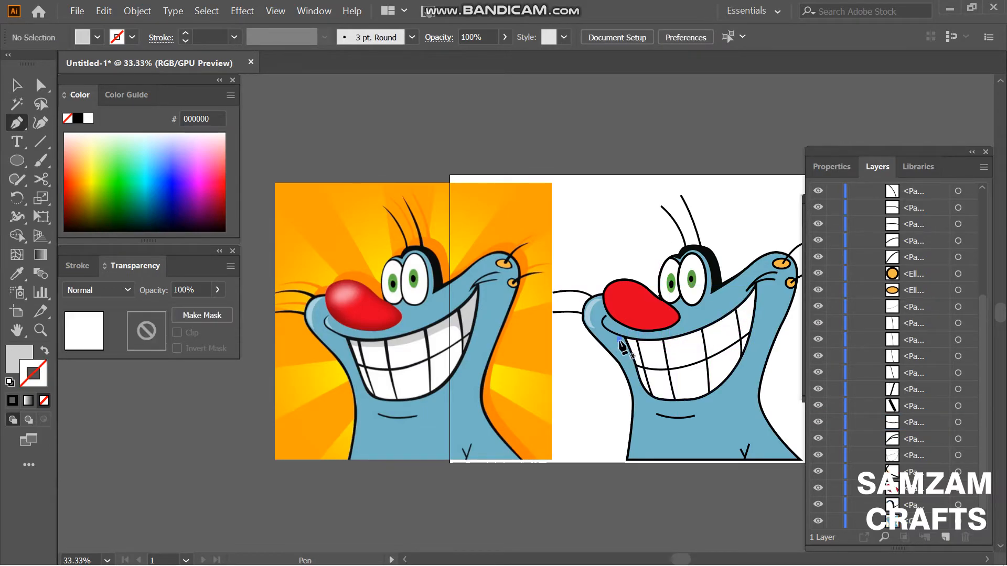
pyautogui.moveTo(740, 318); pyautogui.dragTo(767, 288)
pyautogui.click(740, 318)
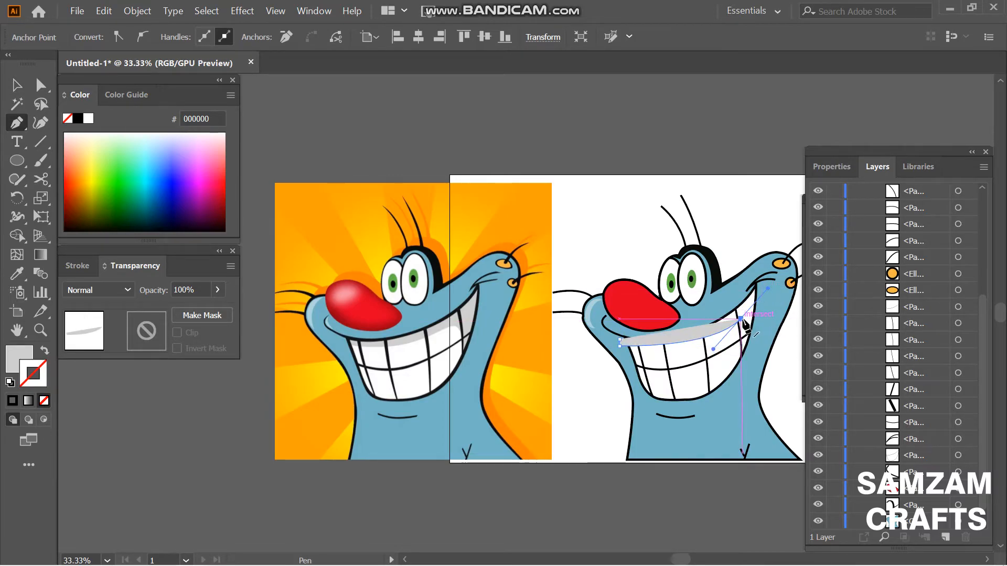
pyautogui.moveTo(743, 346); pyautogui.dragTo(749, 368)
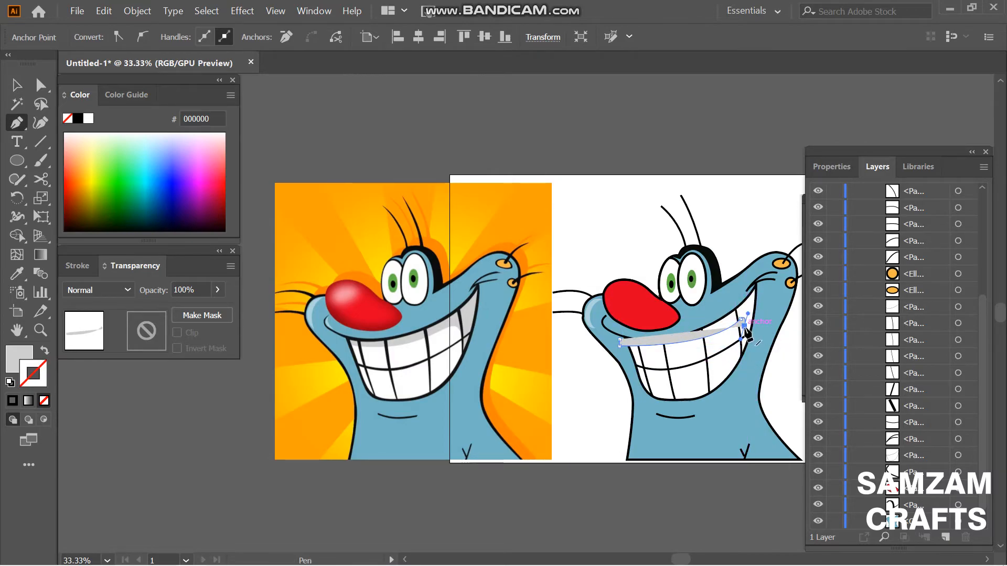
pyautogui.click(773, 299)
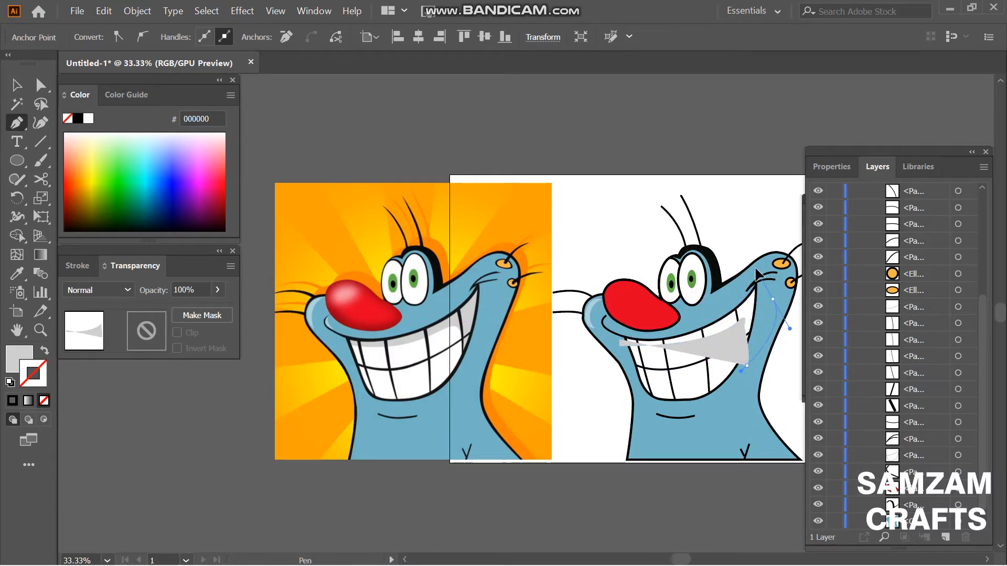
pyautogui.click(769, 268)
pyautogui.moveTo(619, 340)
pyautogui.mouseDown()
pyautogui.moveTo(616, 354)
pyautogui.moveTo(621, 340)
pyautogui.mouseUp()
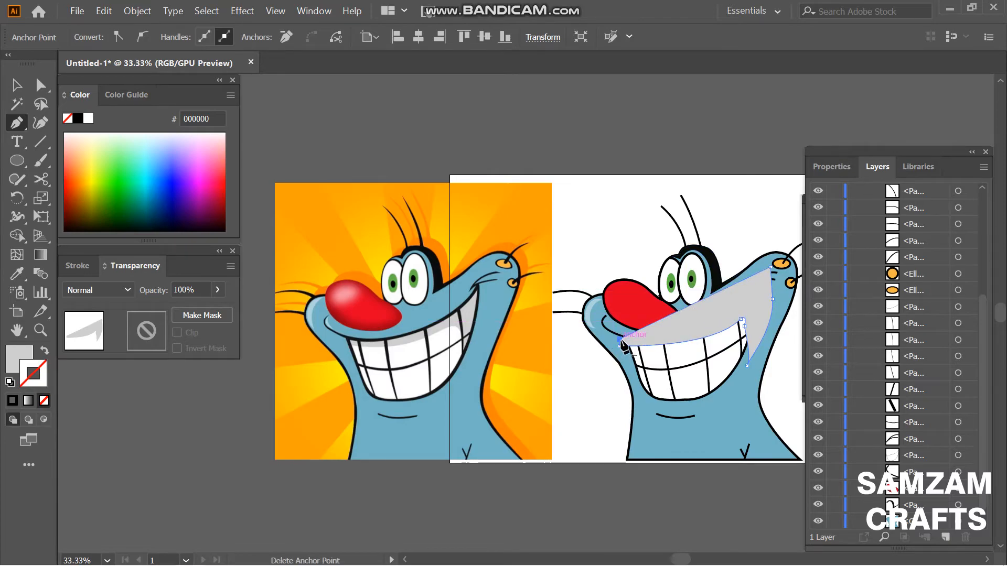
# Trim the new grey shading to the mouth outline with the Shape Builder tool, keeping only the part over the teeth.
pyautogui.keyDown('ctrl'); pyautogui.keyDown('shift'); pyautogui.click(639, 371); pyautogui.keyUp('shift'); pyautogui.keyUp('ctrl')
pyautogui.click(16, 235)
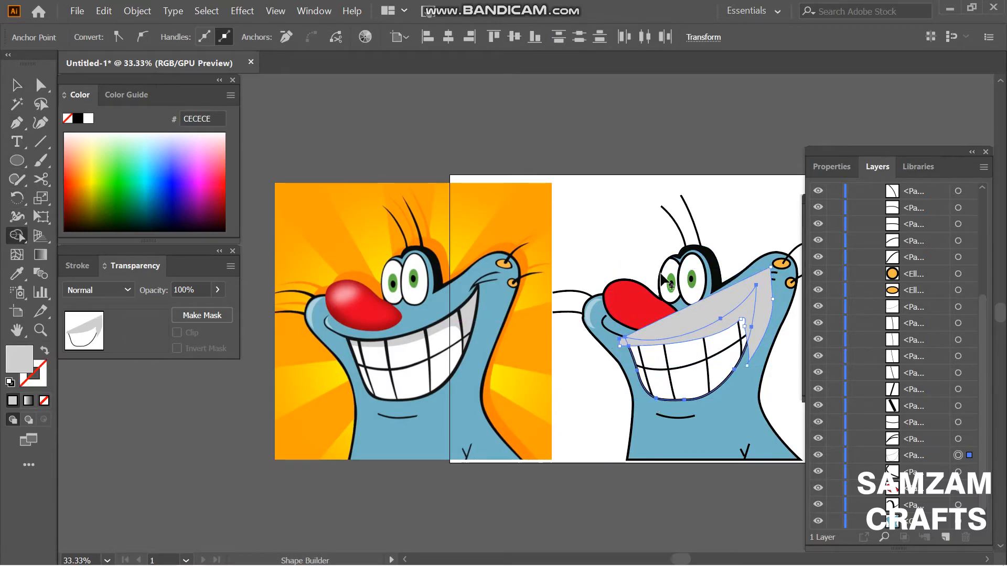
pyautogui.click(679, 316)
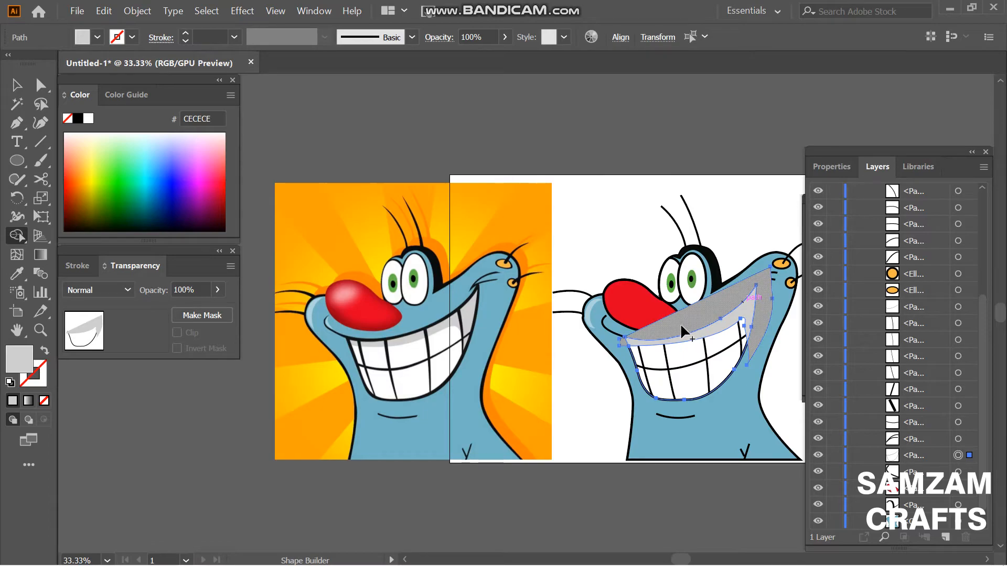
pyautogui.press('v')
pyautogui.click(720, 471)
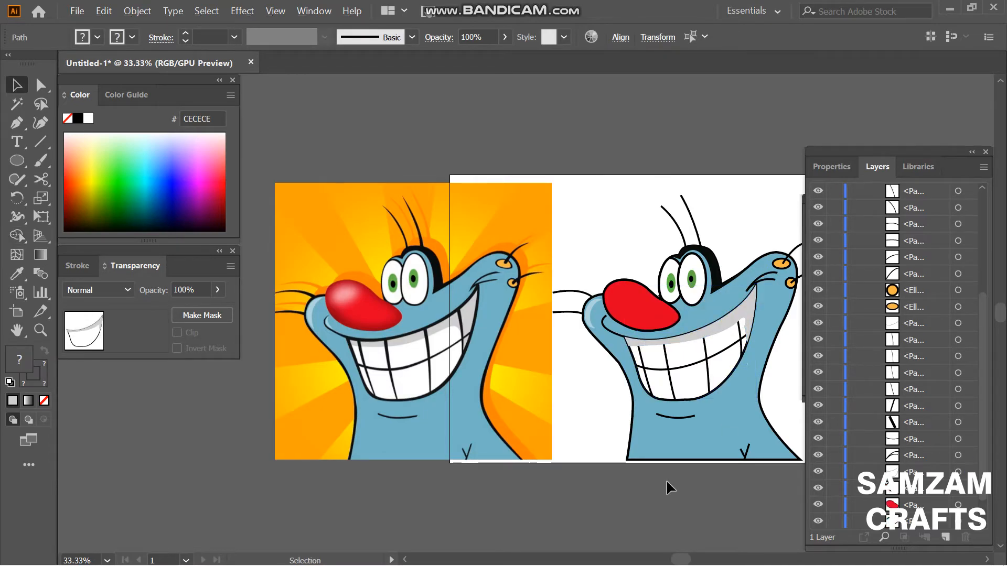
pyautogui.click(715, 327)
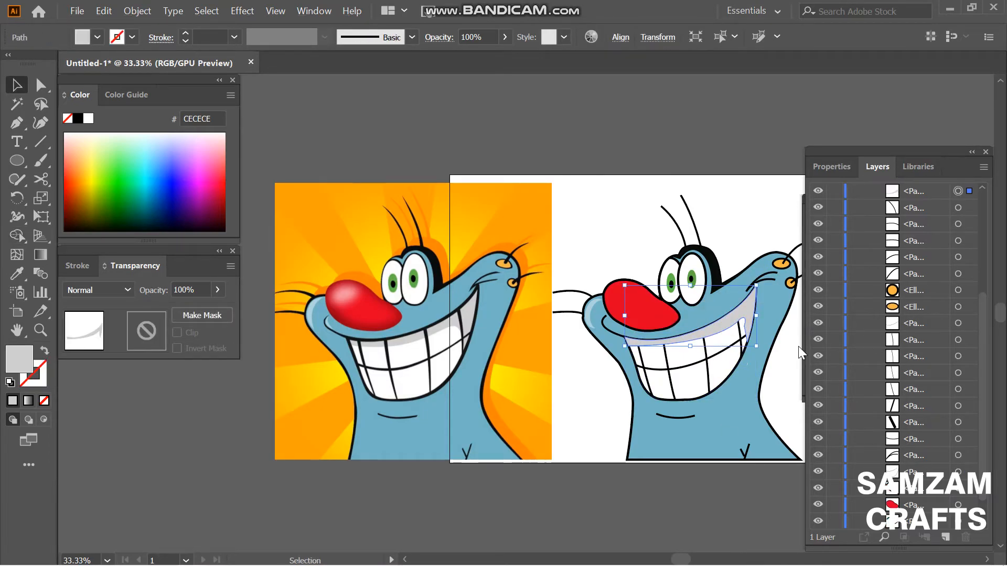
pyautogui.click(713, 540)
# Delete the reference image beside the traced cat.
pyautogui.click(465, 367)
pyautogui.press('Delete')
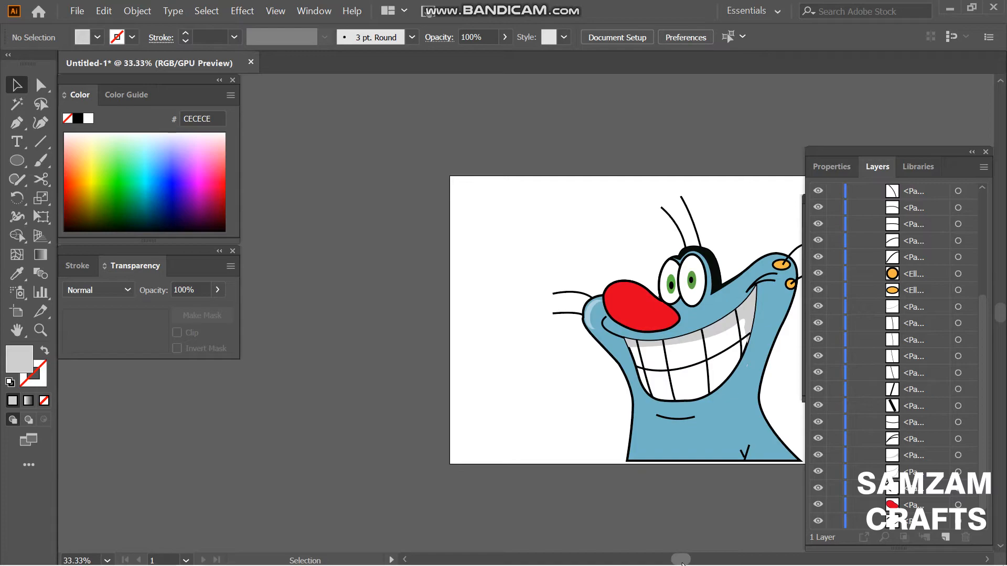
pyautogui.moveTo(682, 560); pyautogui.dragTo(693, 560)
# Taper both short strokes of the V-shaped chest mark toward their outer tips with the Width tool.
pyautogui.click(559, 417)
pyautogui.hotkey('ctrl', '+')
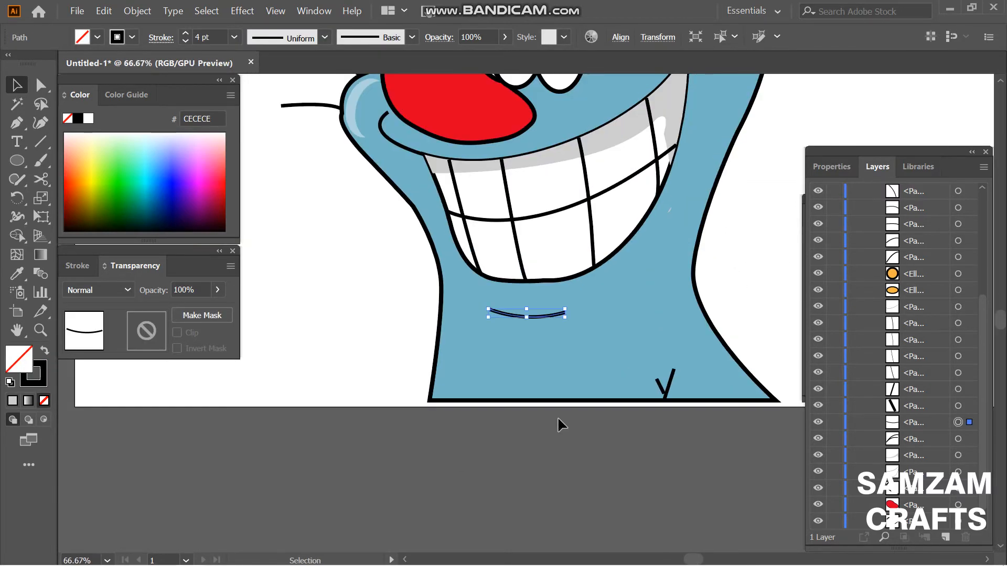
pyautogui.click(848, 168)
pyautogui.click(157, 38)
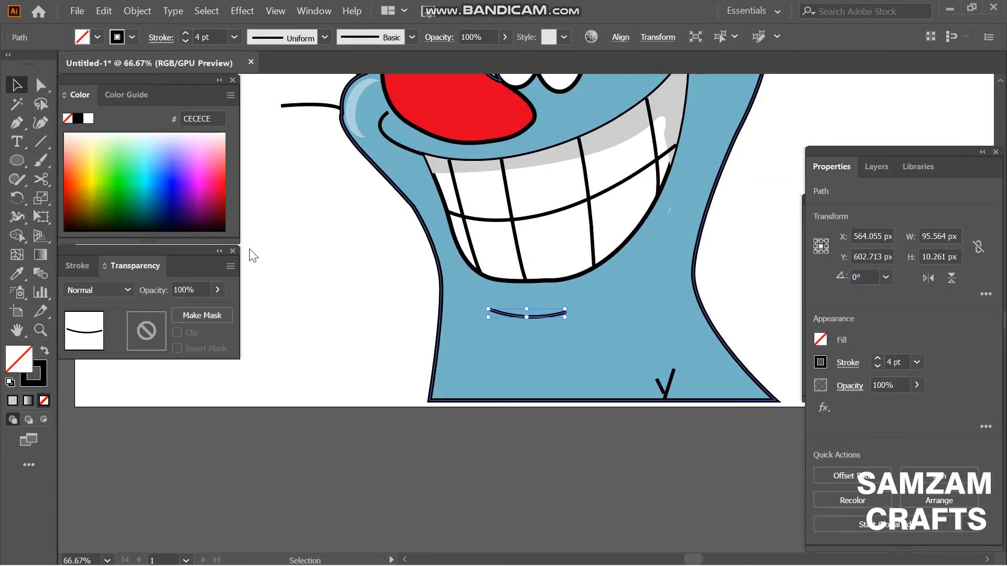
pyautogui.click(310, 302)
pyautogui.click(660, 386)
pyautogui.click(638, 325)
pyautogui.click(603, 314)
pyautogui.hotkey('shift', 'w')
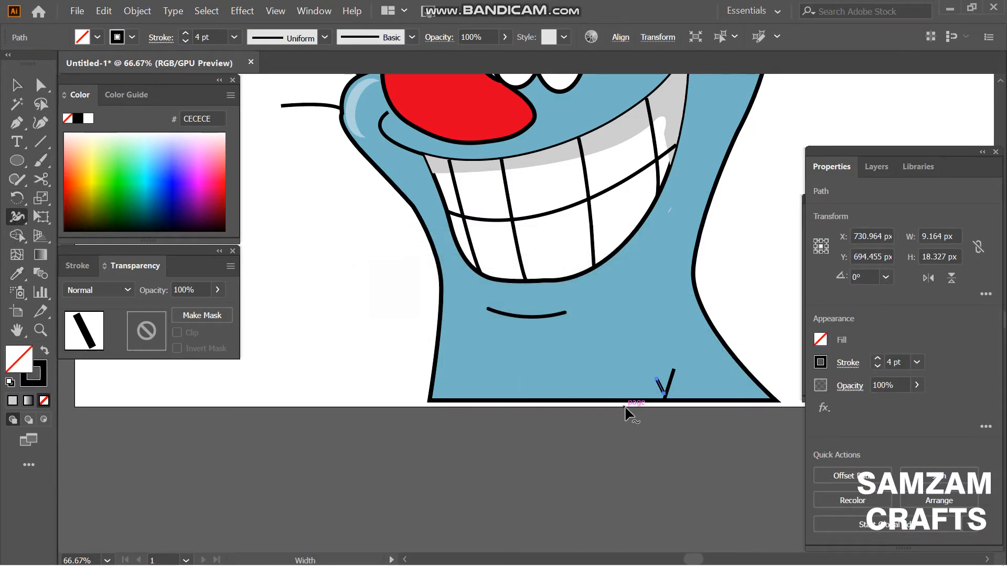
pyautogui.press('v')
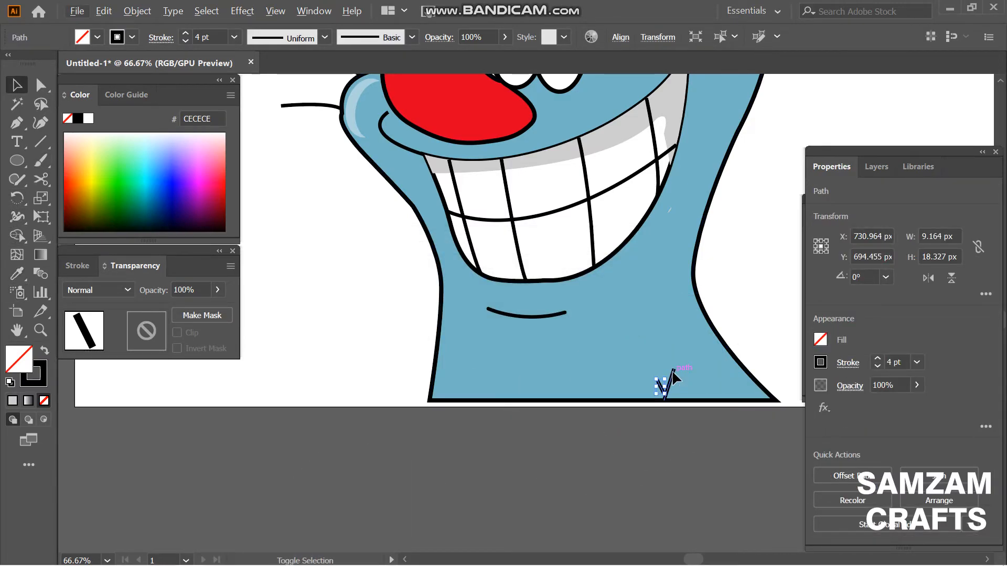
pyautogui.keyDown('shift'); pyautogui.click(673, 377); pyautogui.keyUp('shift')
pyautogui.hotkey('shift', 'w')
pyautogui.moveTo(653, 390); pyautogui.dragTo(706, 374)
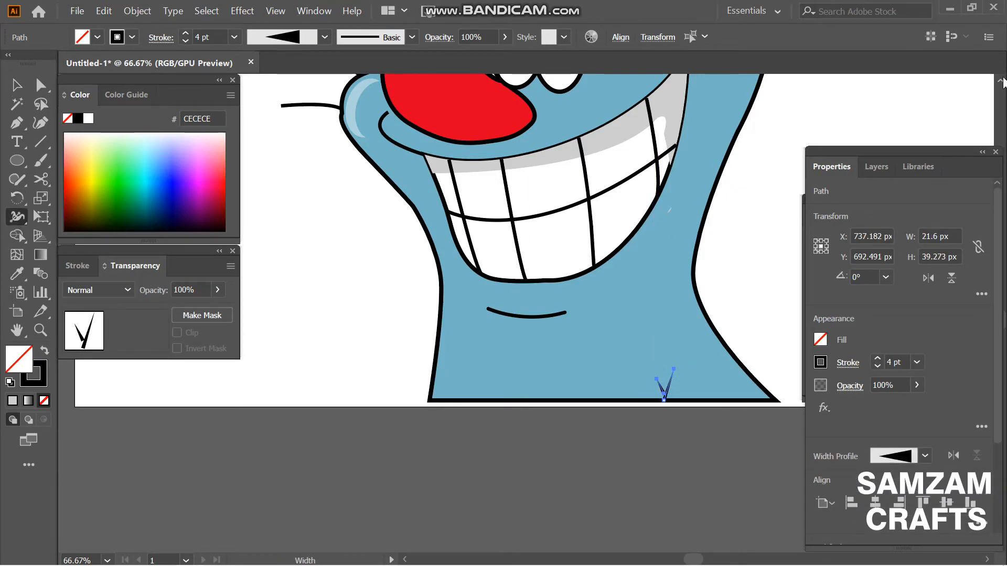
# Taper the four side whiskers to 0 px at their outer ends with the Width tool.
pyautogui.scroll(5, 1002, 82)
pyautogui.press('v')
pyautogui.click(306, 336)
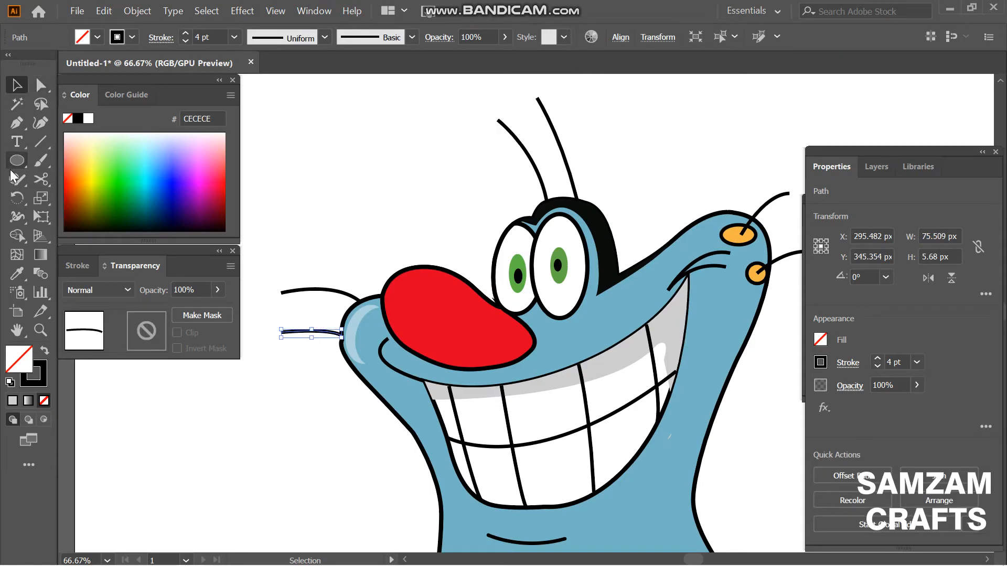
pyautogui.click(475, 554)
pyautogui.click(453, 16)
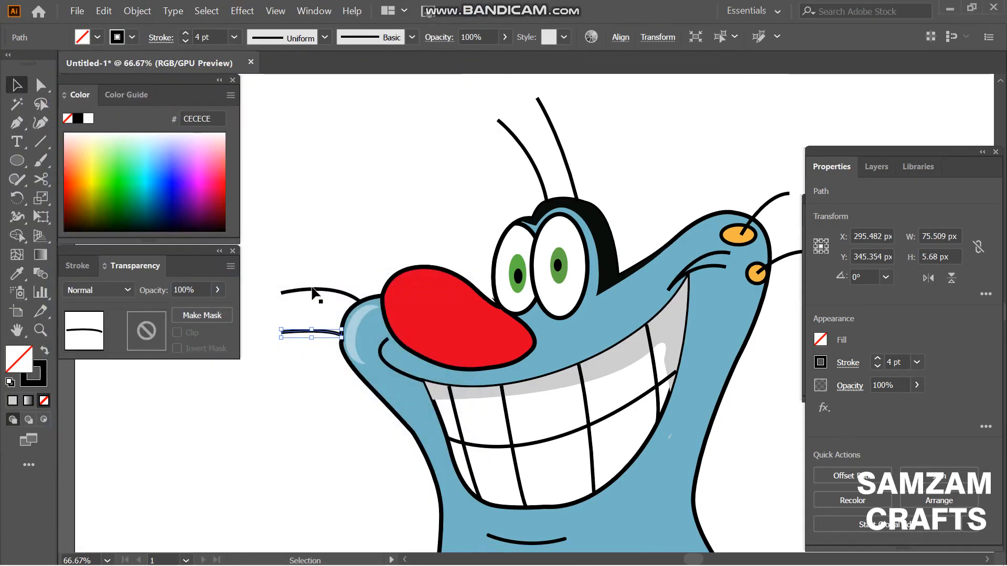
pyautogui.keyDown('shift'); pyautogui.click(318, 291); pyautogui.keyUp('shift')
pyautogui.keyDown('shift'); pyautogui.click(765, 210); pyautogui.keyUp('shift')
pyautogui.keyDown('shift'); pyautogui.click(785, 258); pyautogui.keyUp('shift')
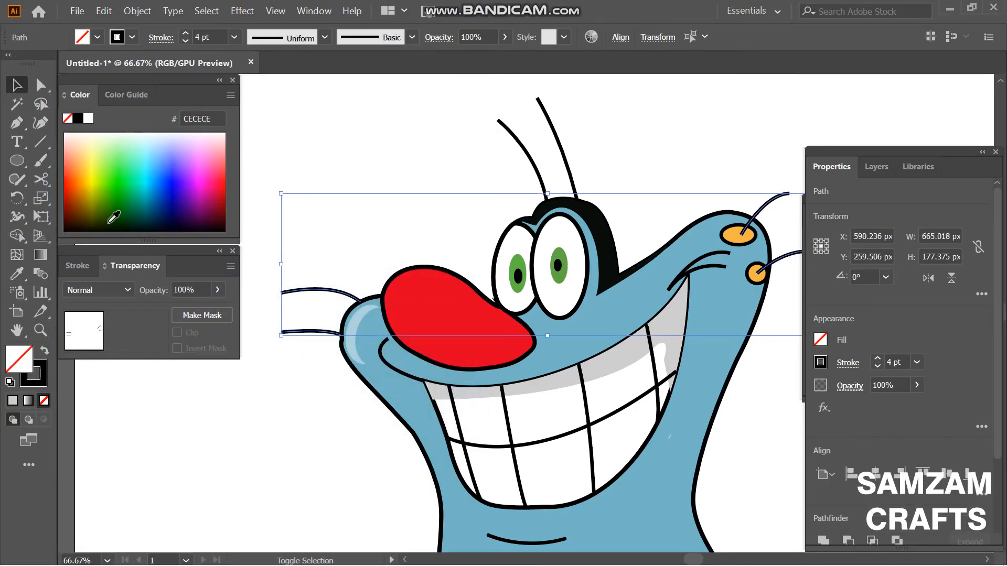
pyautogui.hotkey('shift', 'w')
pyautogui.moveTo(282, 292); pyautogui.dragTo(284, 292)
pyautogui.moveTo(282, 332); pyautogui.dragTo(284, 333)
pyautogui.moveTo(692, 559); pyautogui.dragTo(702, 561)
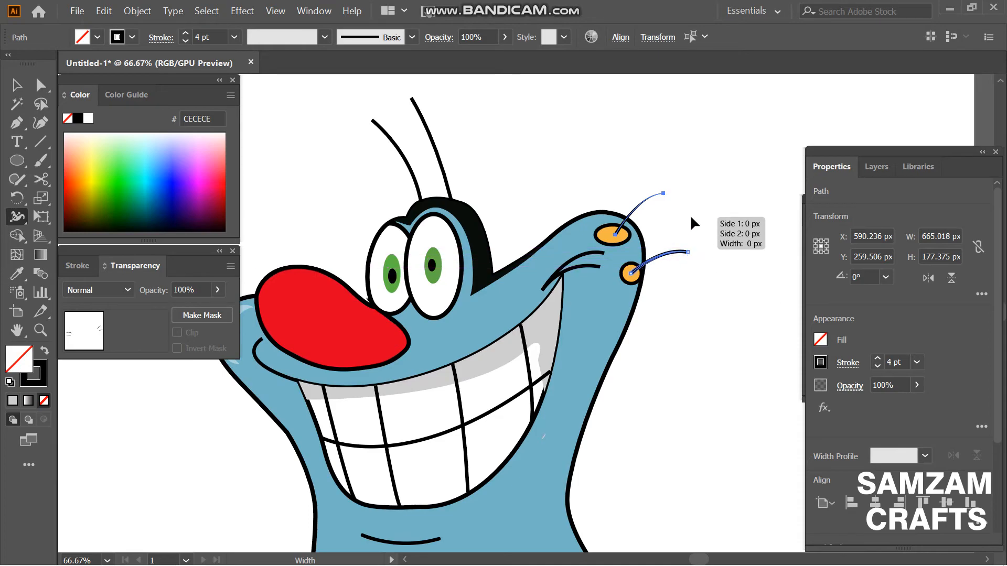
pyautogui.press('v')
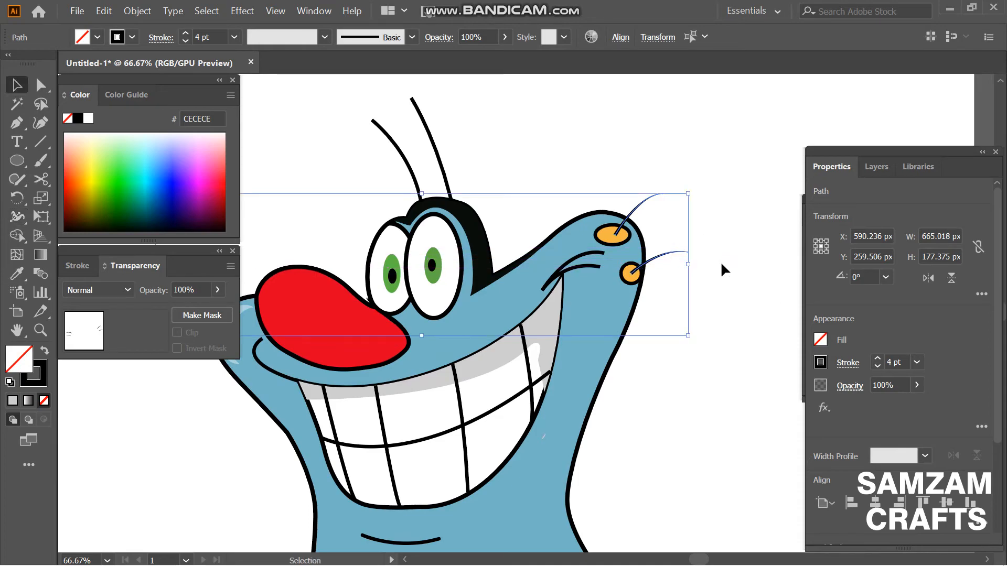
# Narrow the grey teeth shading to about 323 px wide so it fits inside the mouth outline.
pyautogui.click(413, 379)
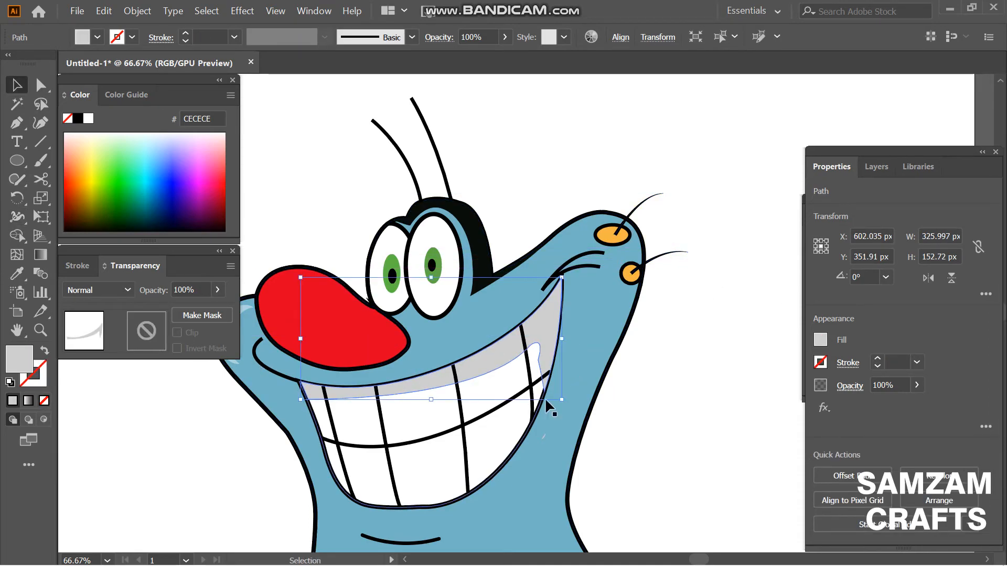
pyautogui.hotkey('ctrl', 'shift', 'a')
pyautogui.click(429, 370)
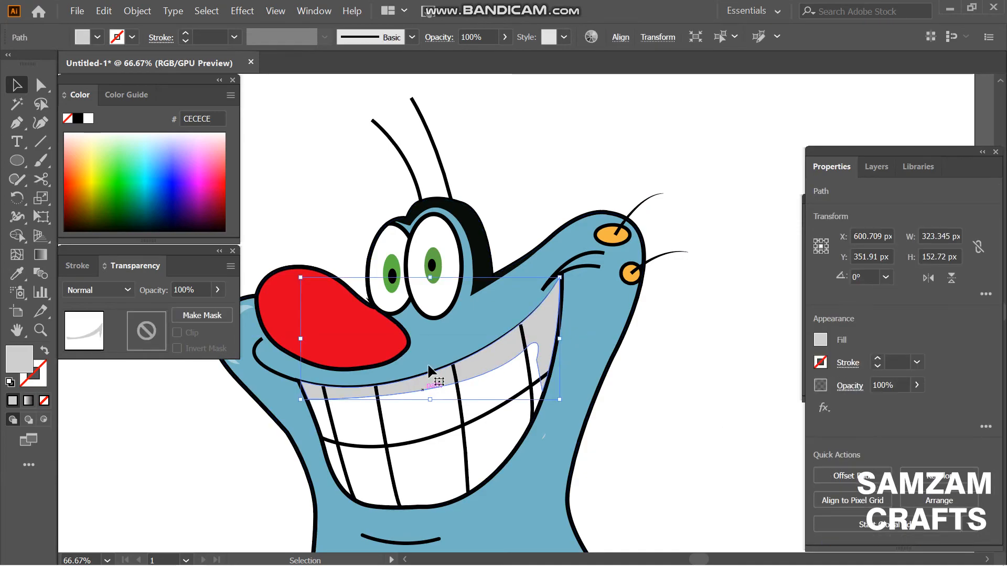
pyautogui.click(689, 424)
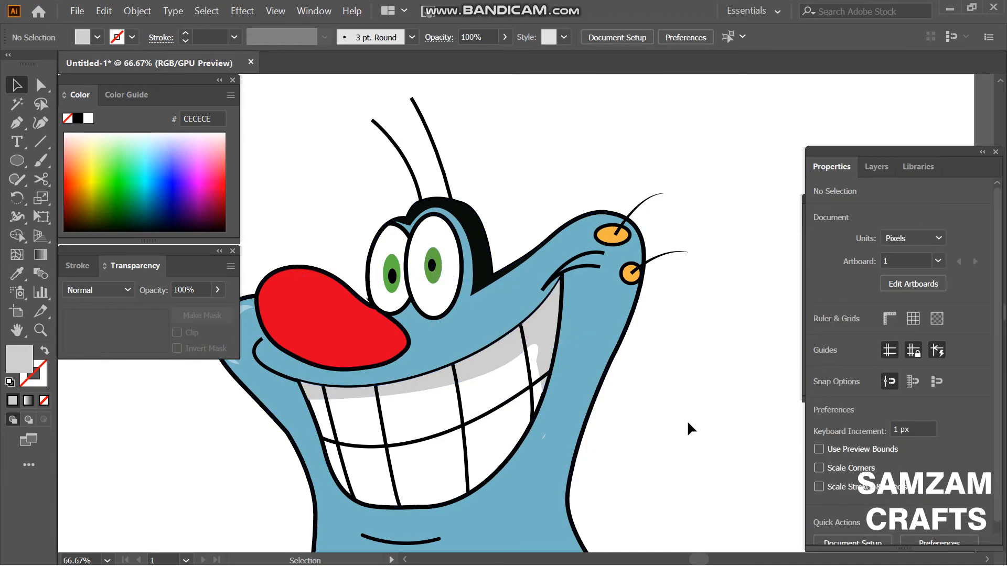
# Taper the crease lines above the mouth corner toward their ends with the Width tool.
pyautogui.click(571, 268)
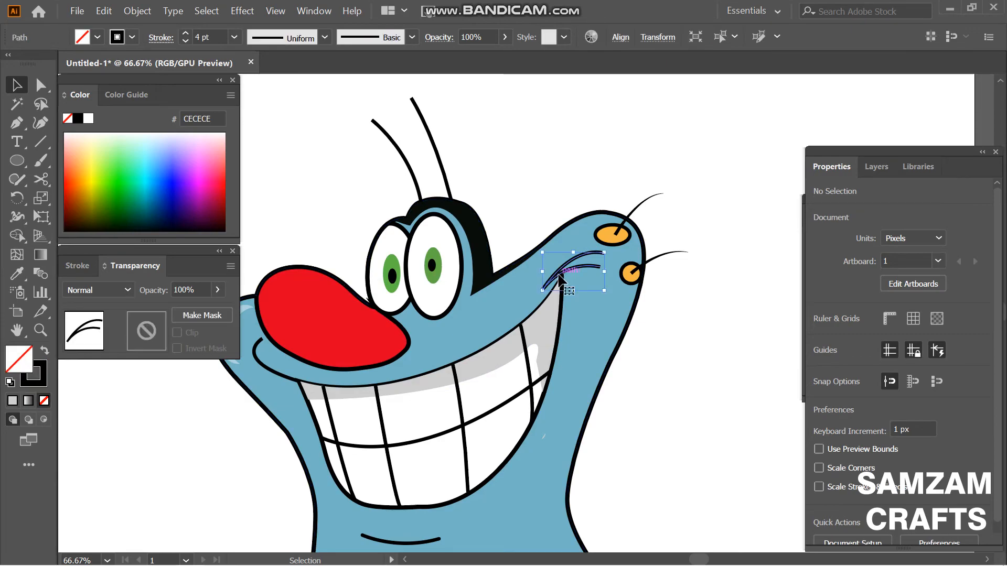
pyautogui.hotkey('shift', 'w')
pyautogui.moveTo(571, 268); pyautogui.dragTo(604, 284)
pyautogui.press('v')
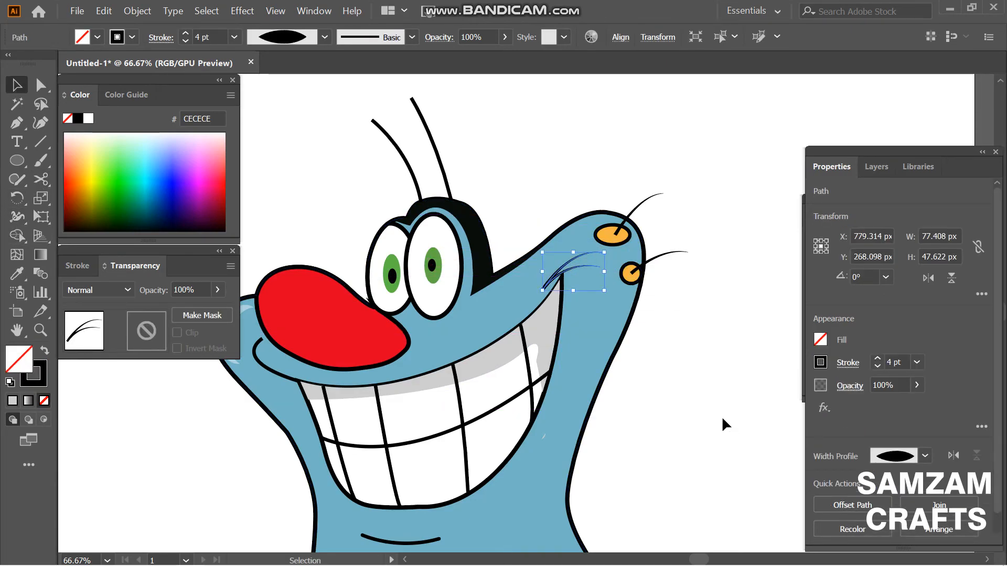
pyautogui.click(724, 423)
# Taper the two hair strands on top of the head to points at their upper ends with the Width tool.
pyautogui.click(399, 152)
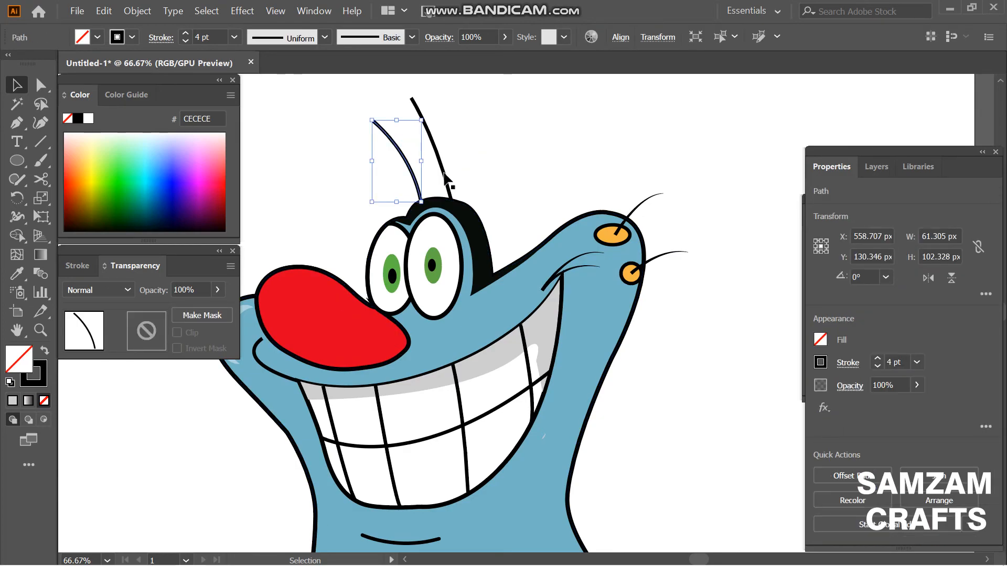
pyautogui.keyDown('shift'); pyautogui.click(432, 147); pyautogui.keyUp('shift')
pyautogui.click(18, 217)
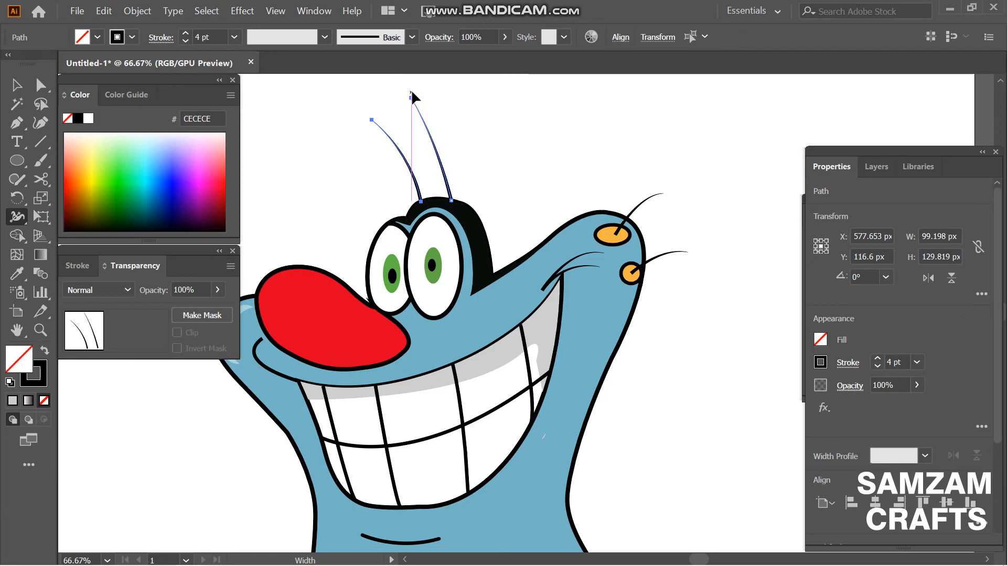
pyautogui.press('v')
pyautogui.click(281, 376)
pyautogui.click(281, 377)
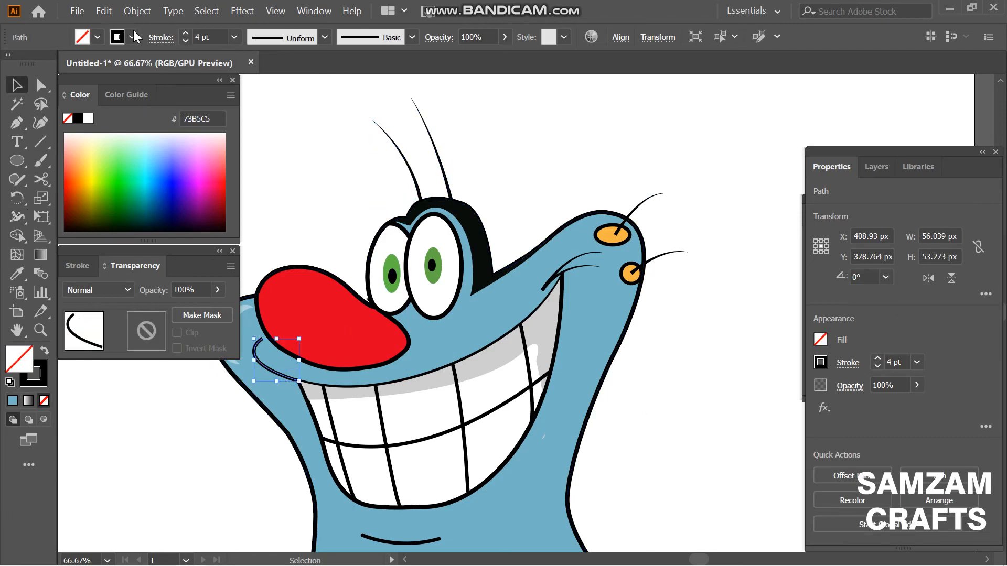
pyautogui.click(161, 38)
pyautogui.click(744, 181)
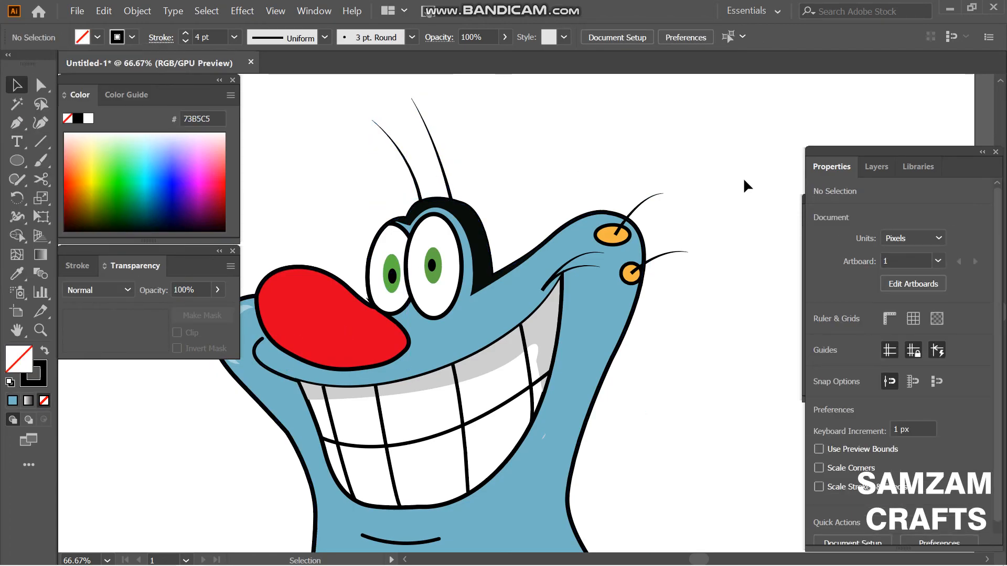
# Adjust the anchor point at the bottom of the mouth outline and leave nothing selected.
pyautogui.hotkey('ctrl', '-')
pyautogui.hotkey('ctrl', '+')
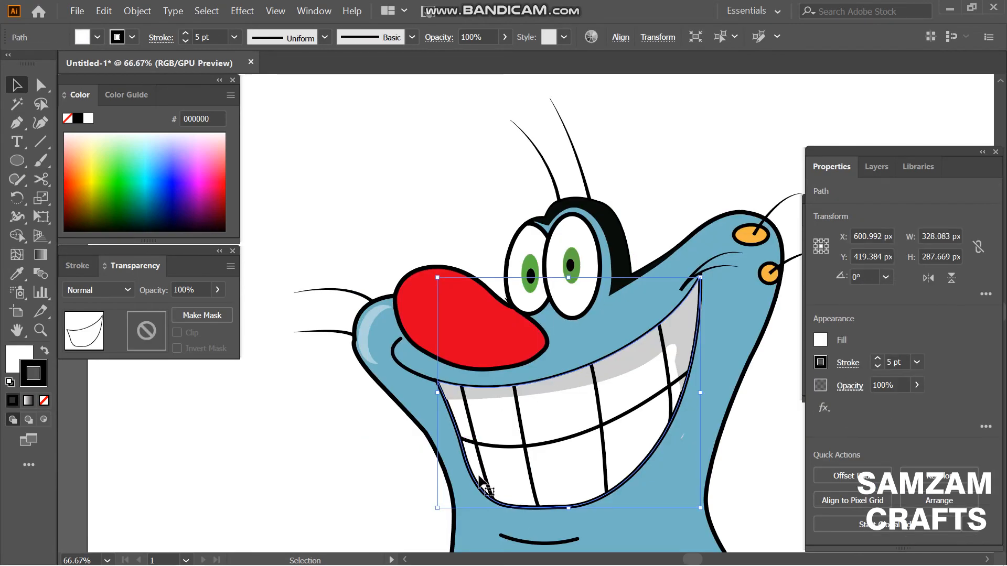
pyautogui.press('a')
pyautogui.moveTo(560, 518)
pyautogui.mouseDown()
pyautogui.moveTo(559, 536)
pyautogui.moveTo(565, 501)
pyautogui.moveTo(557, 520)
pyautogui.mouseUp()
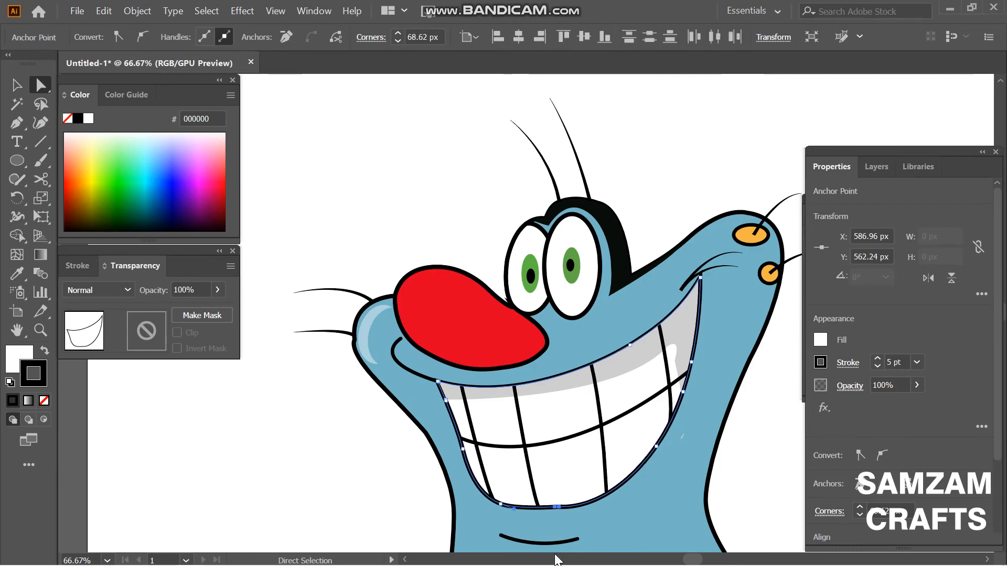
pyautogui.hotkey('ctrl', '-')
pyautogui.hotkey('ctrl', '-')
pyautogui.hotkey('ctrl', '-')
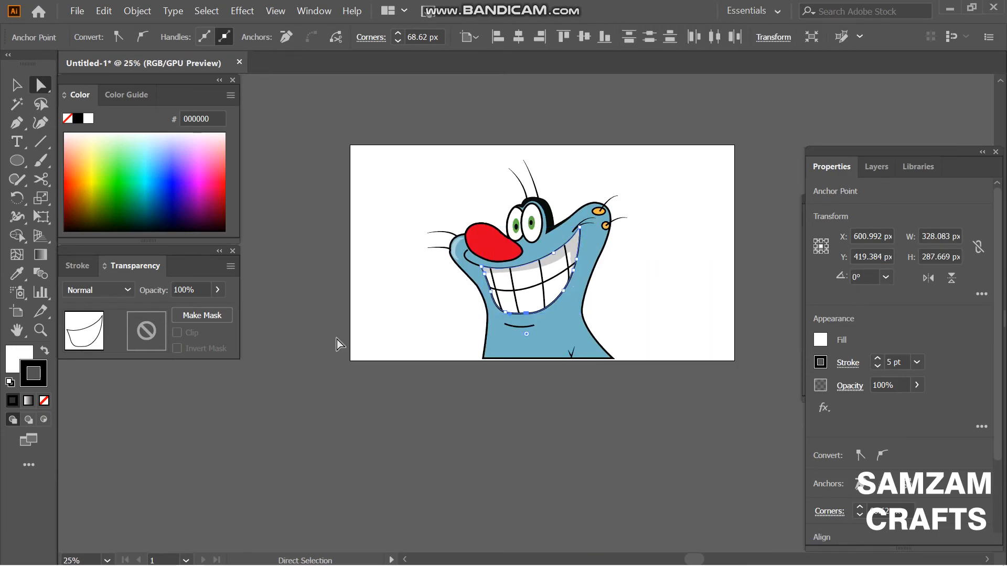
pyautogui.press('ctrl')
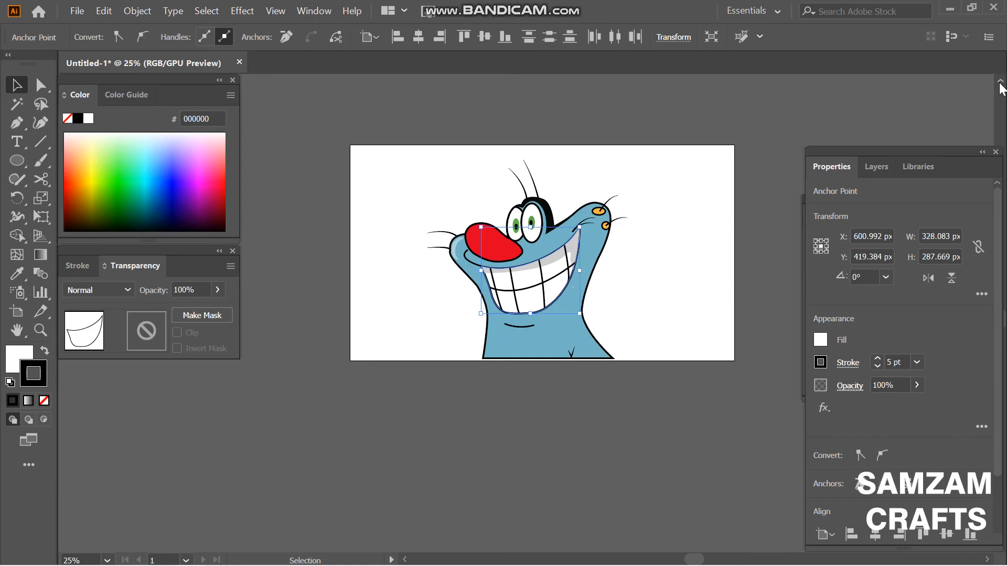
pyautogui.scroll(8, 1000, 88)
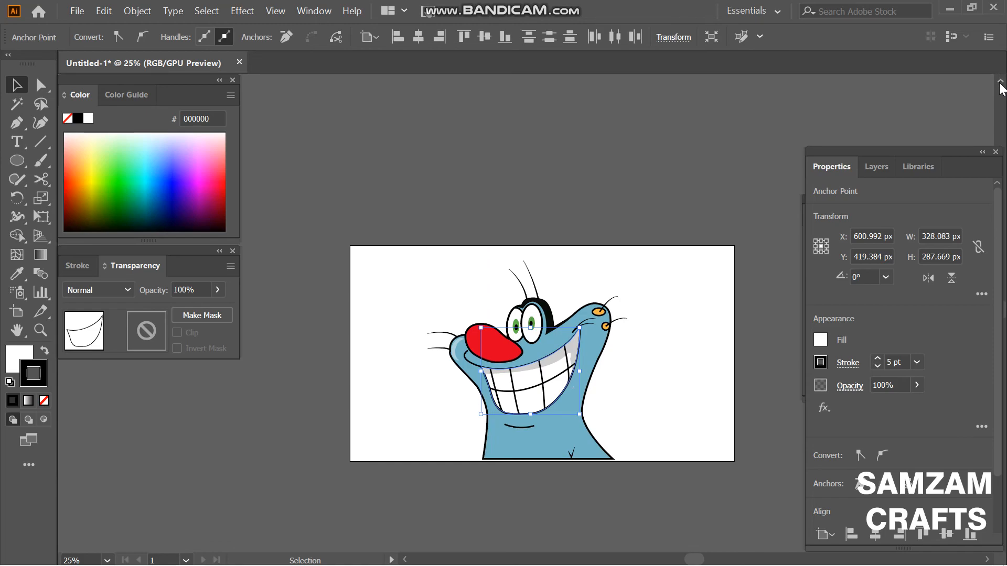
pyautogui.click(664, 322)
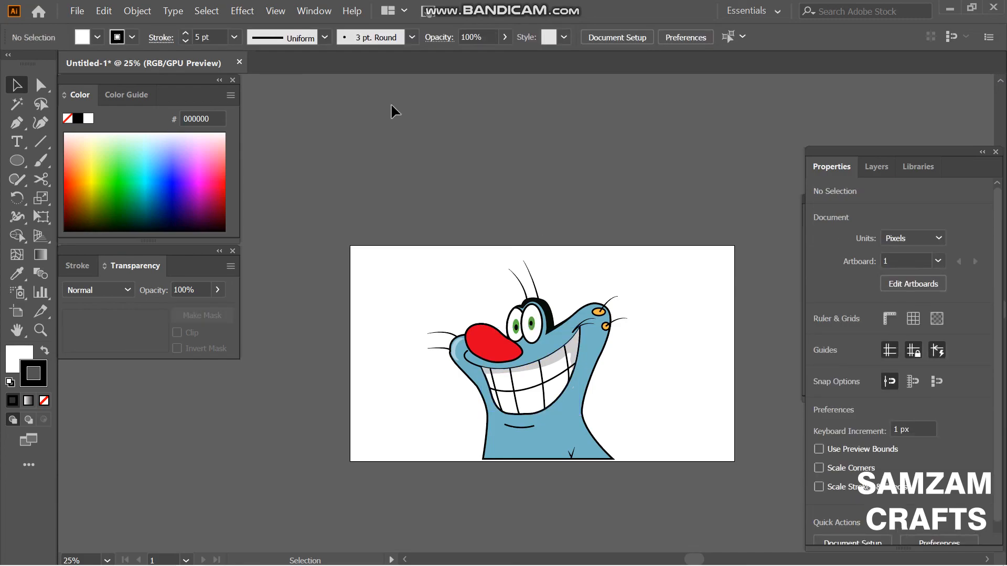